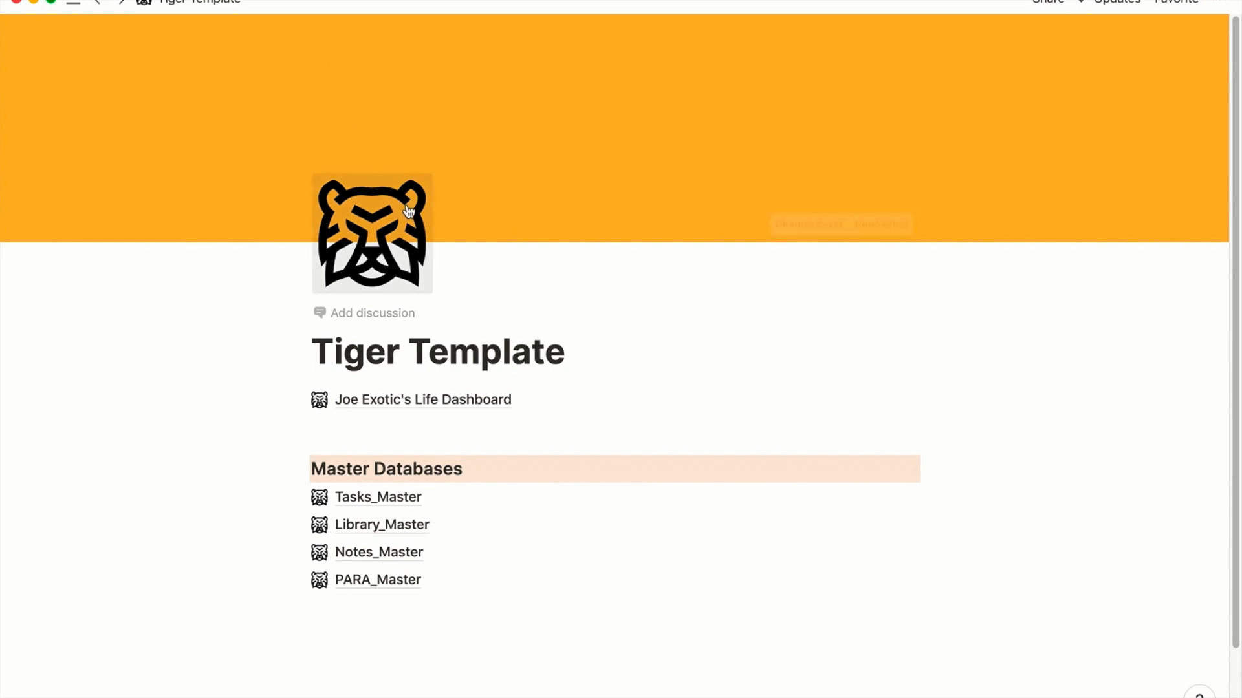
# Open the Tasks_Master database to review its tasks and properties, and return to the Tiger Template page.
pyautogui.scroll(-1, 409, 212)
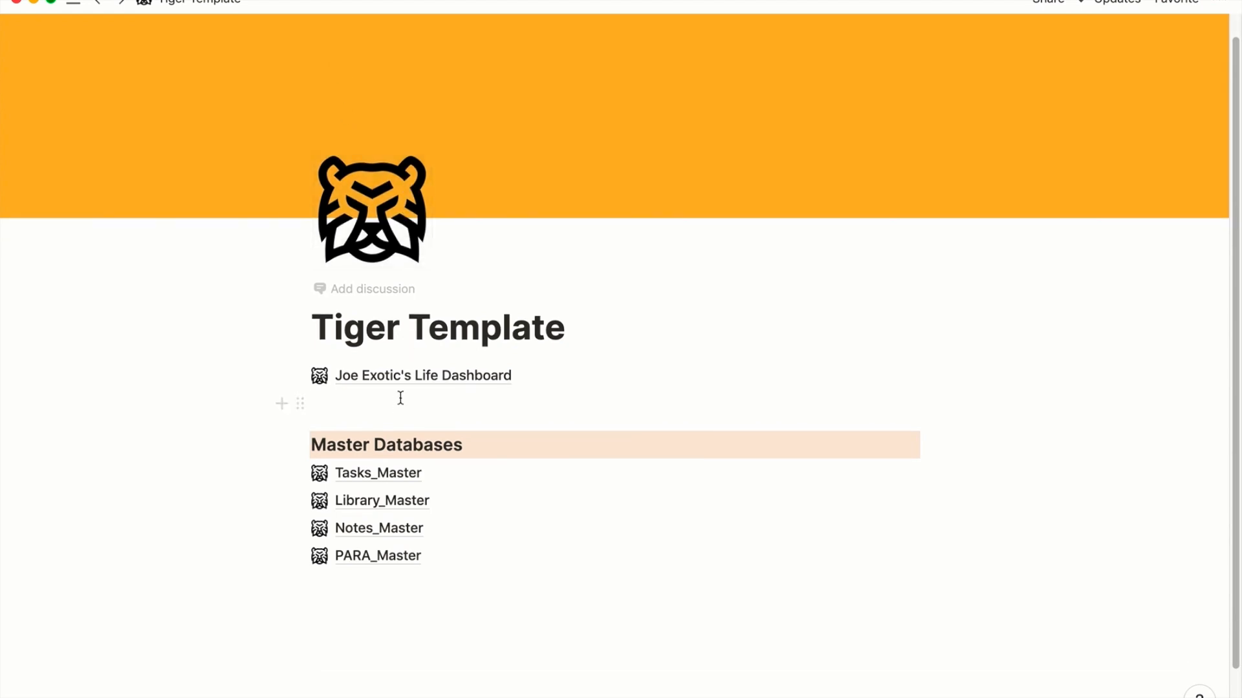
pyautogui.click(384, 473)
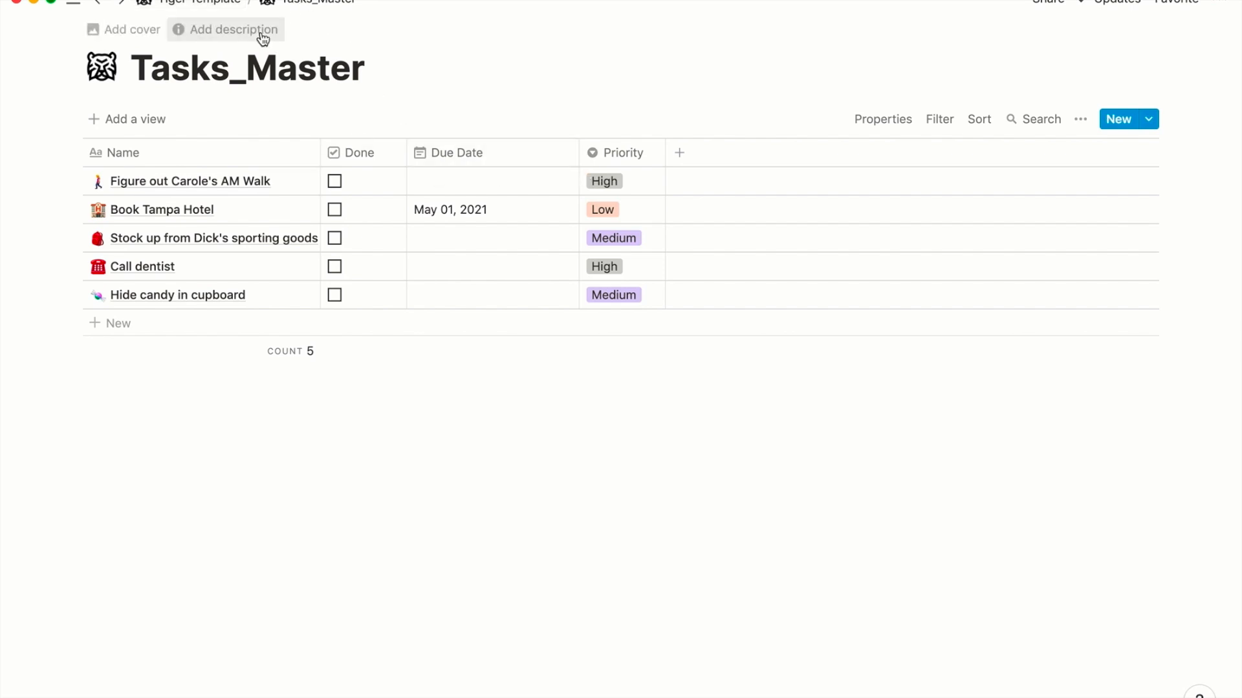
pyautogui.click(227, 4)
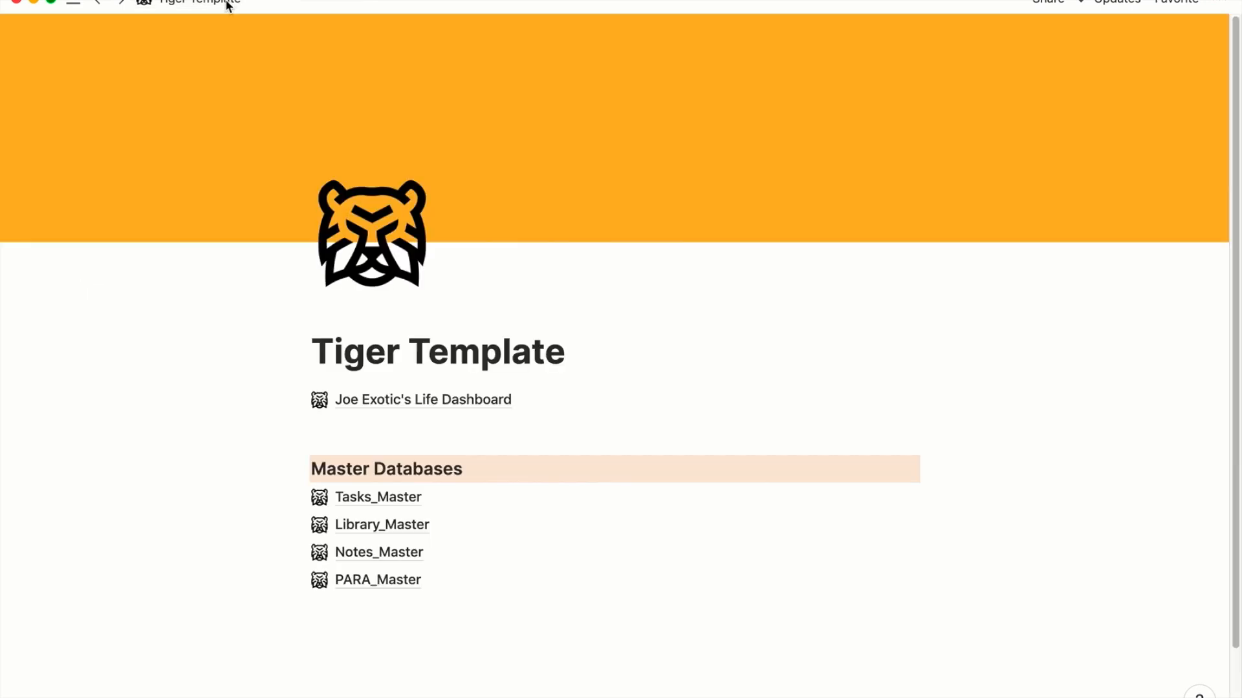
# Open the Library_Master database, widen its Name column, and return to the Tiger Template page.
pyautogui.click(367, 528)
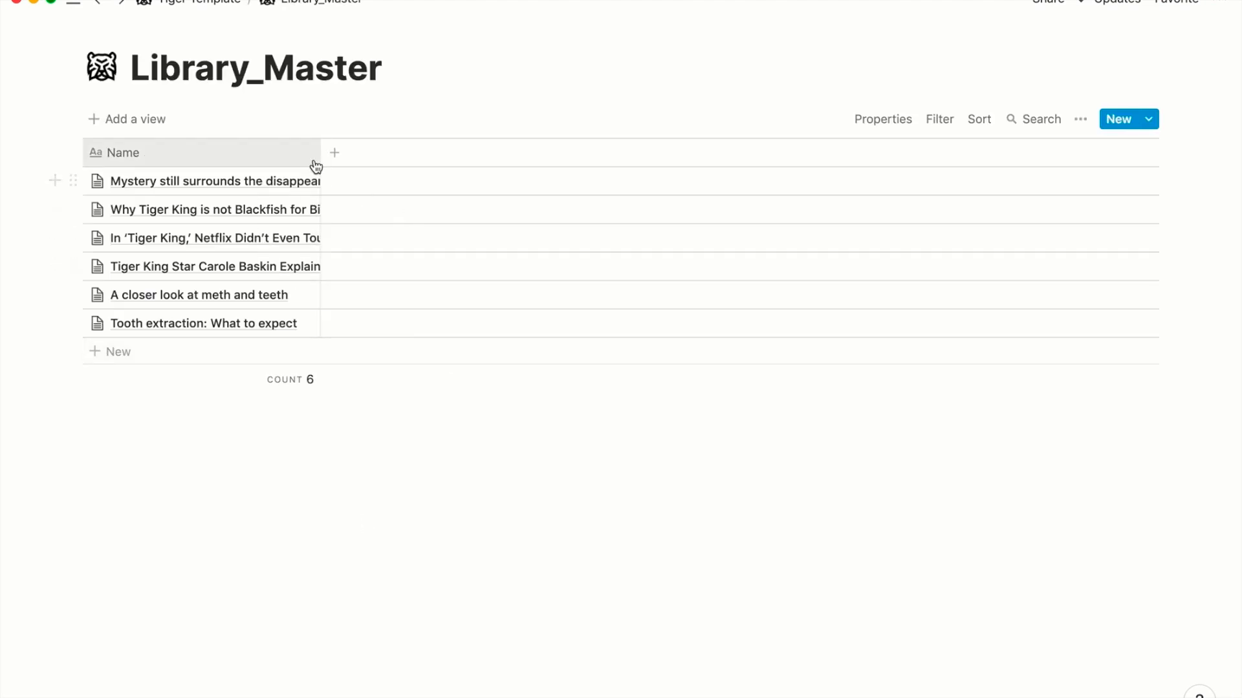
pyautogui.moveTo(319, 153); pyautogui.dragTo(429, 153)
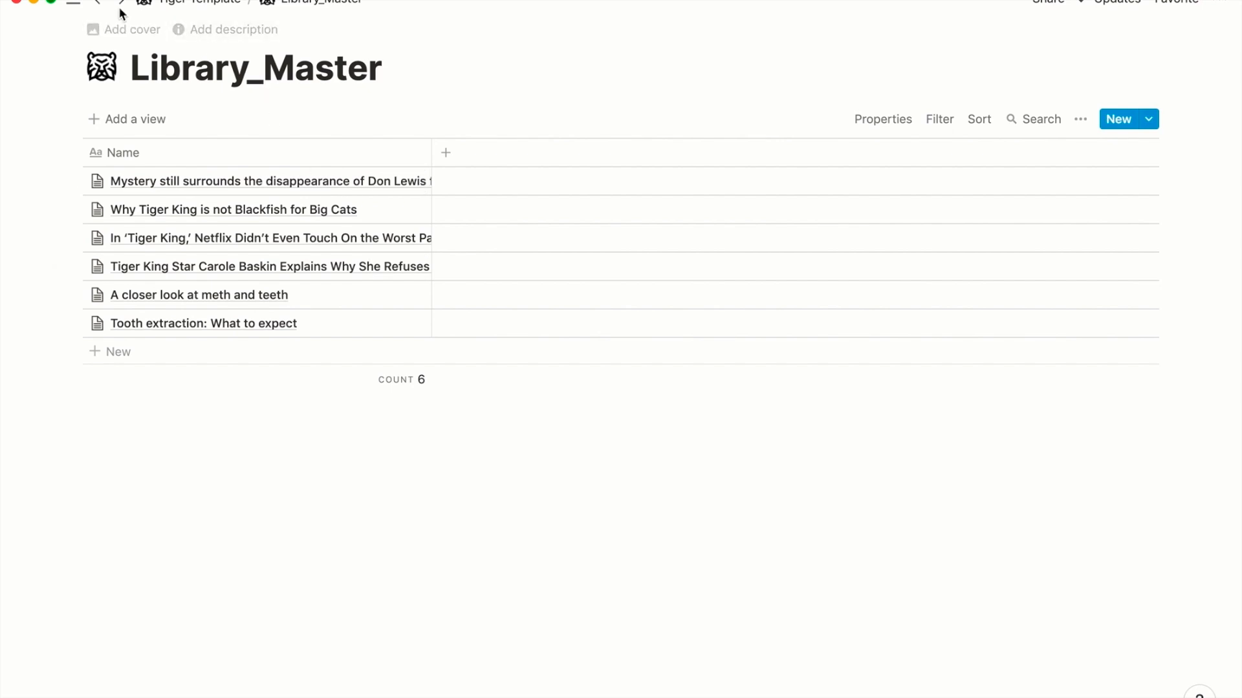
pyautogui.click(182, 3)
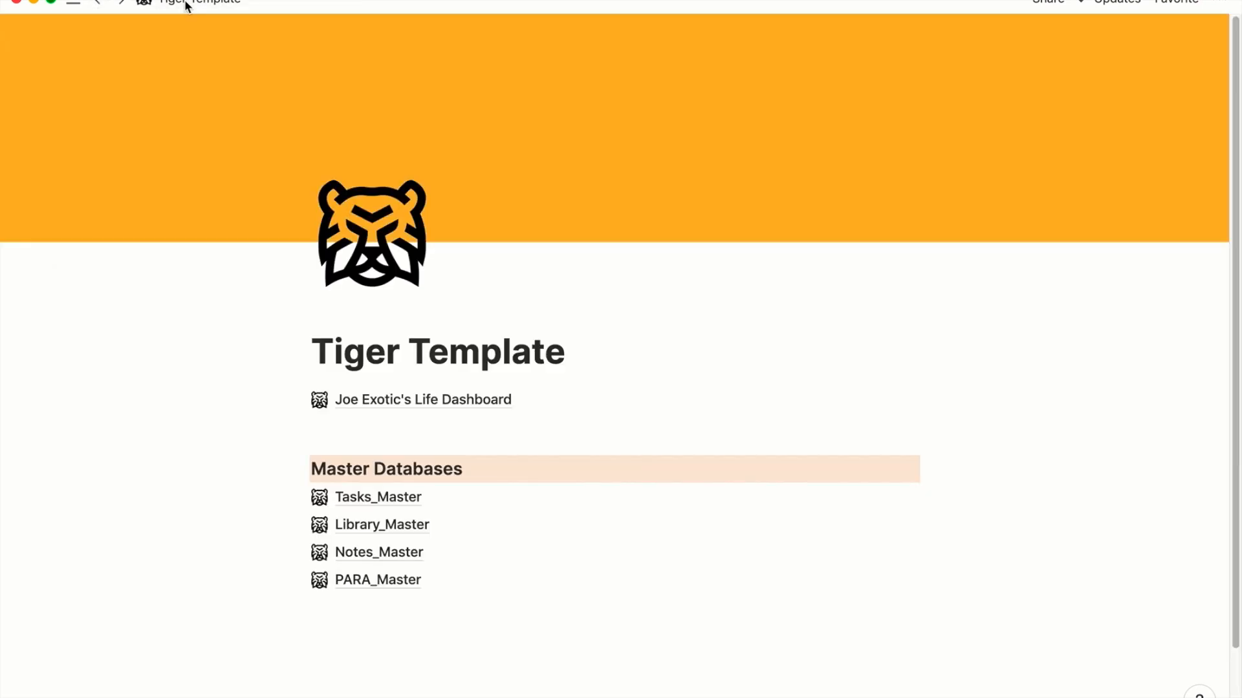
# Review the entries of the Notes_Master and PARA_Master databases, returning to the Tiger Template page after each.
pyautogui.click(359, 552)
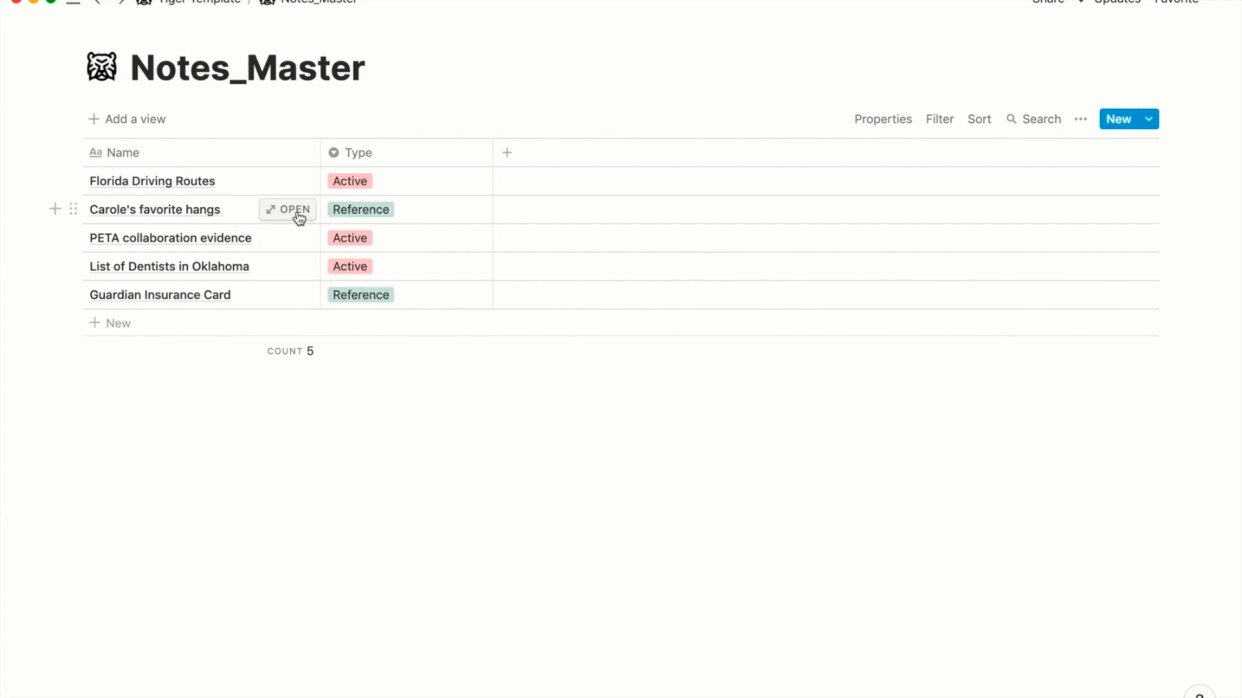
pyautogui.click(205, 4)
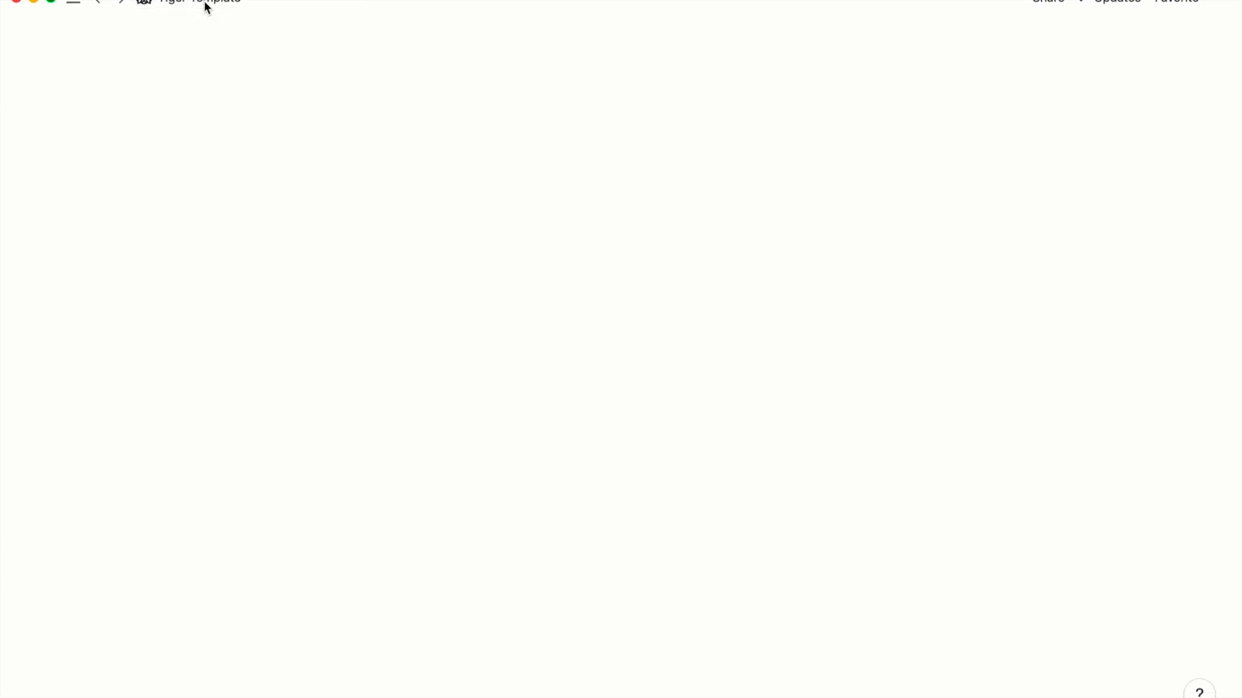
pyautogui.scroll(-2, 280, 291)
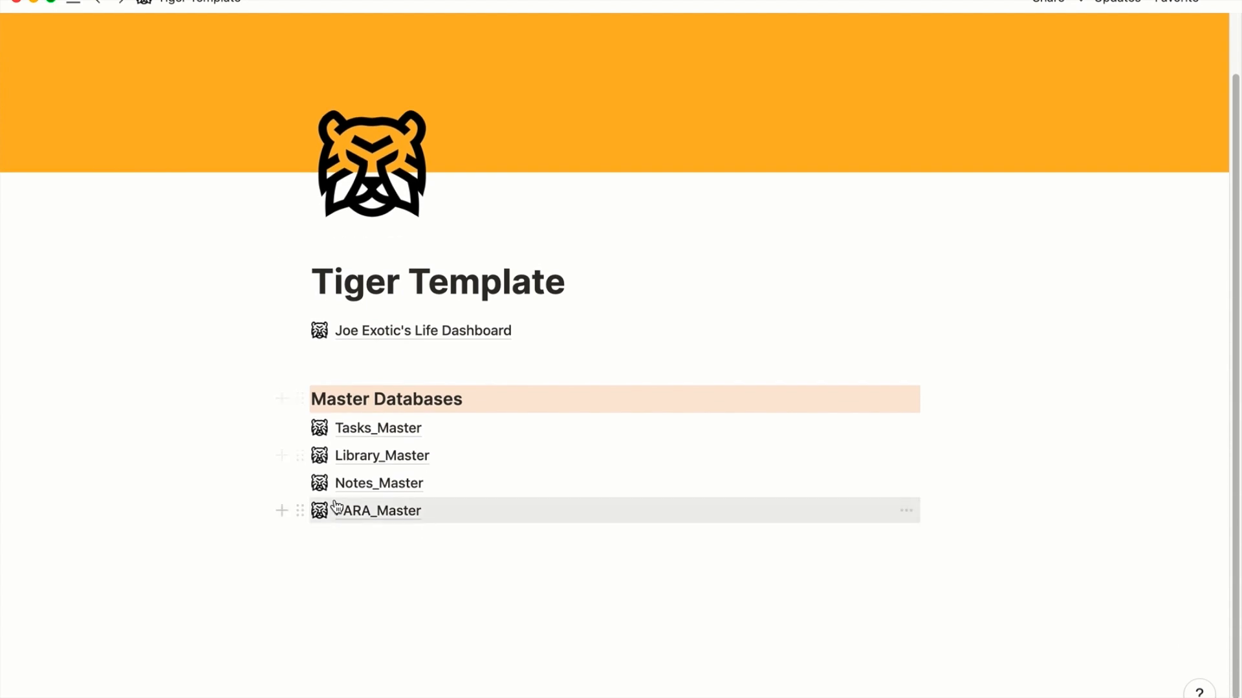
pyautogui.click(375, 513)
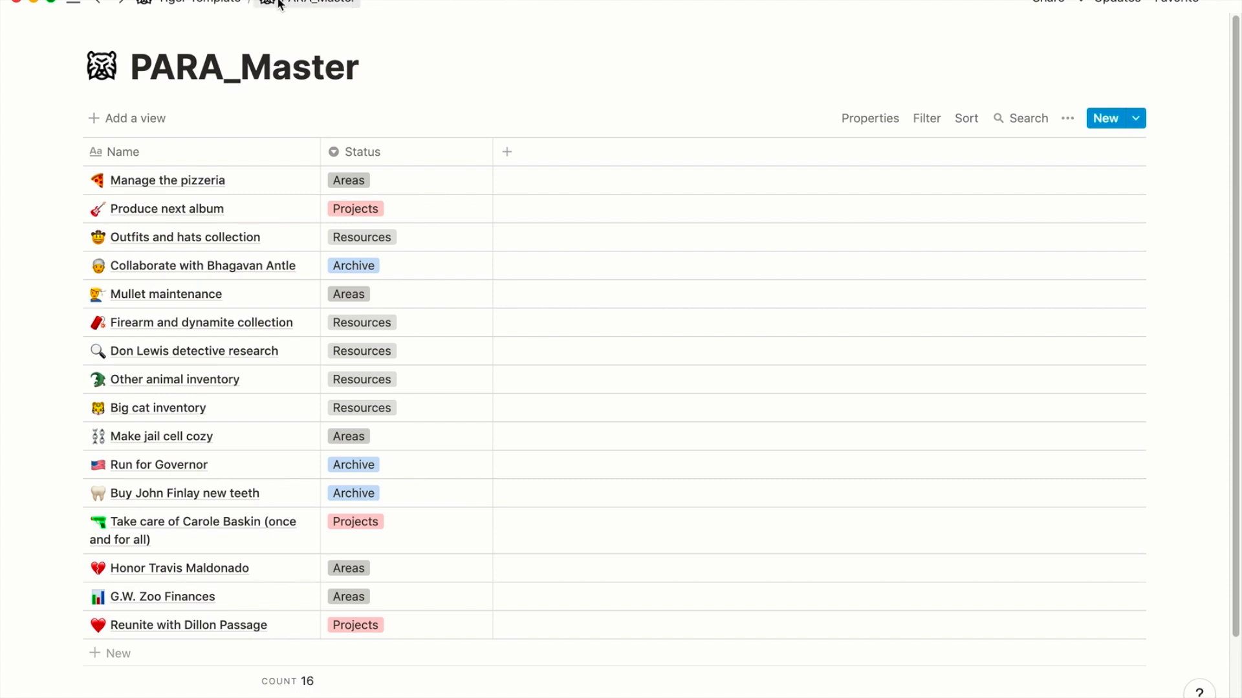
pyautogui.click(232, 8)
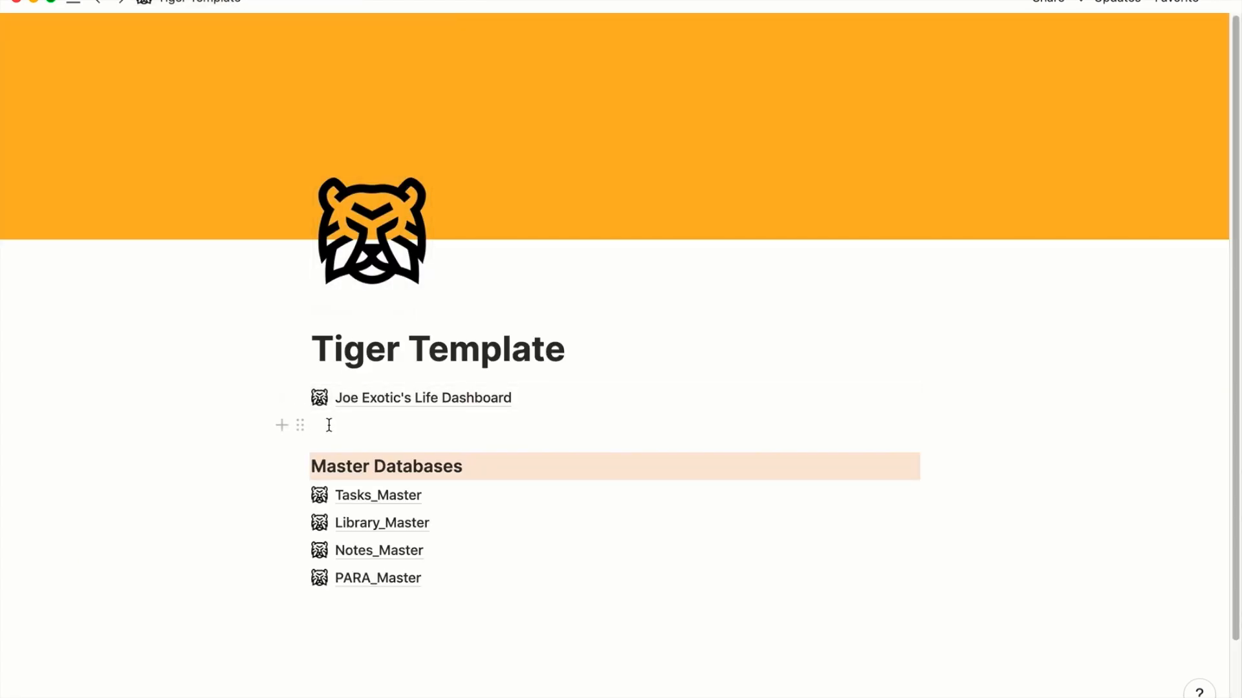
# From Joe Exotic's Life Dashboard, open "Take care of Carole Baskin (once and for all)" as a full page and examine its task list, notebooks and reading list.
pyautogui.click(403, 399)
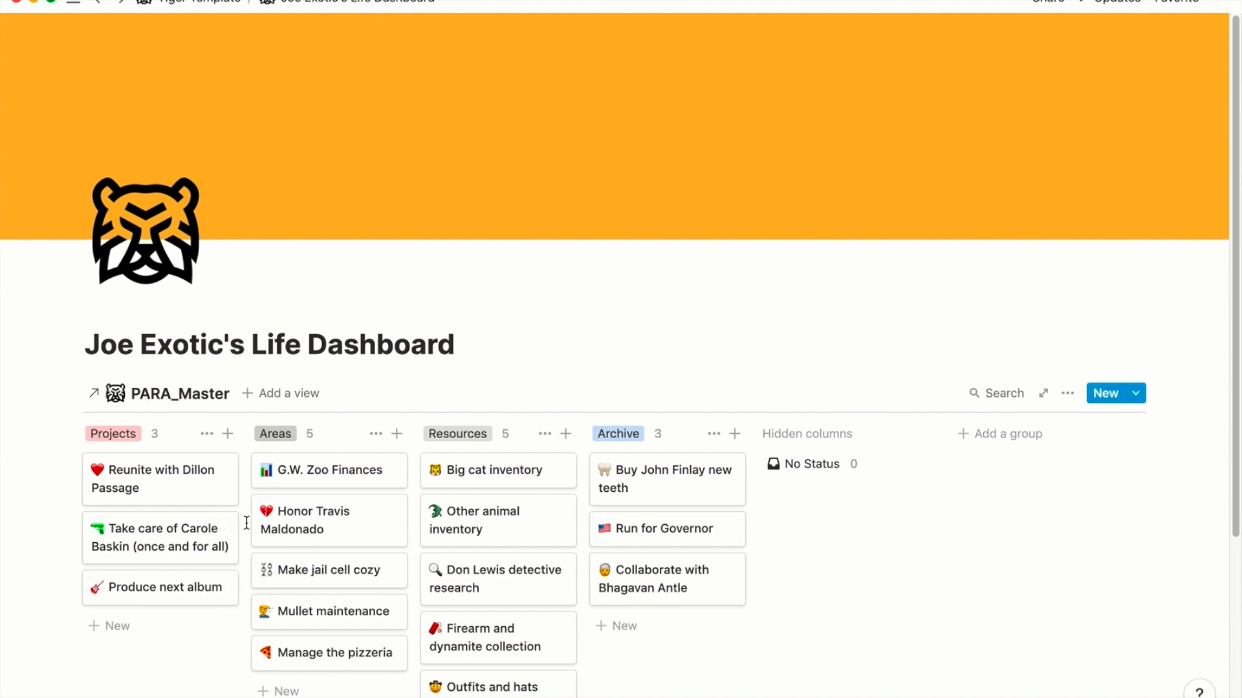
pyautogui.click(191, 538)
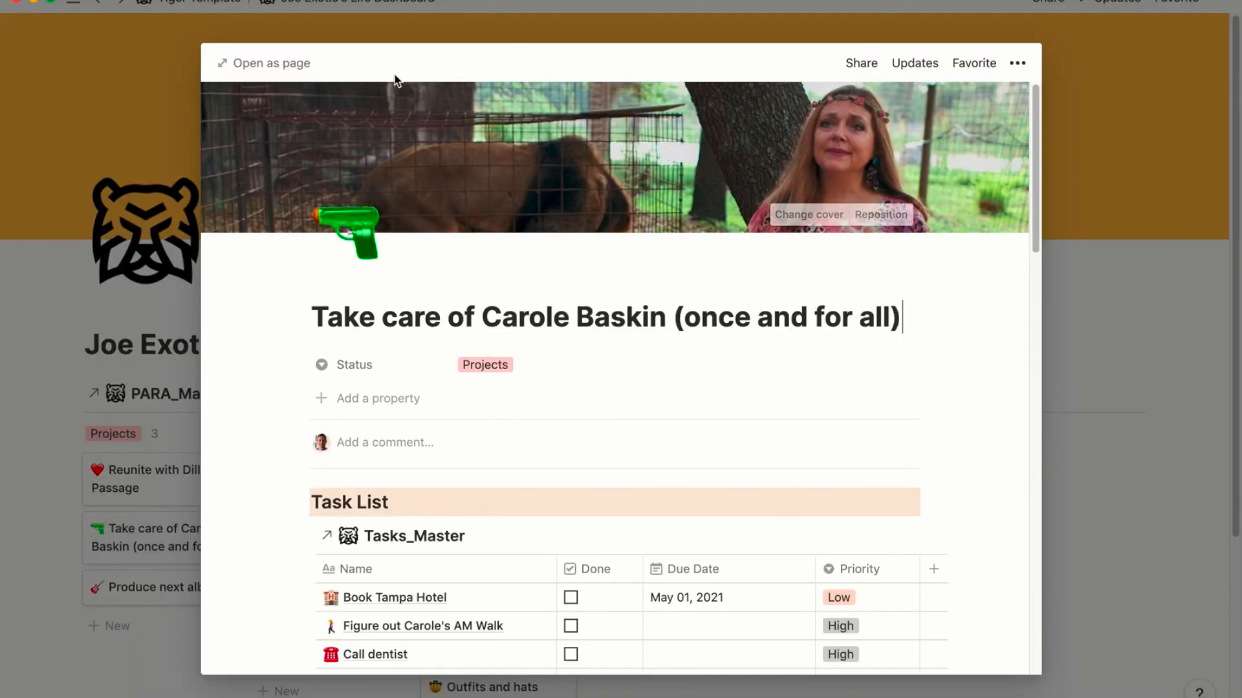
pyautogui.click(289, 66)
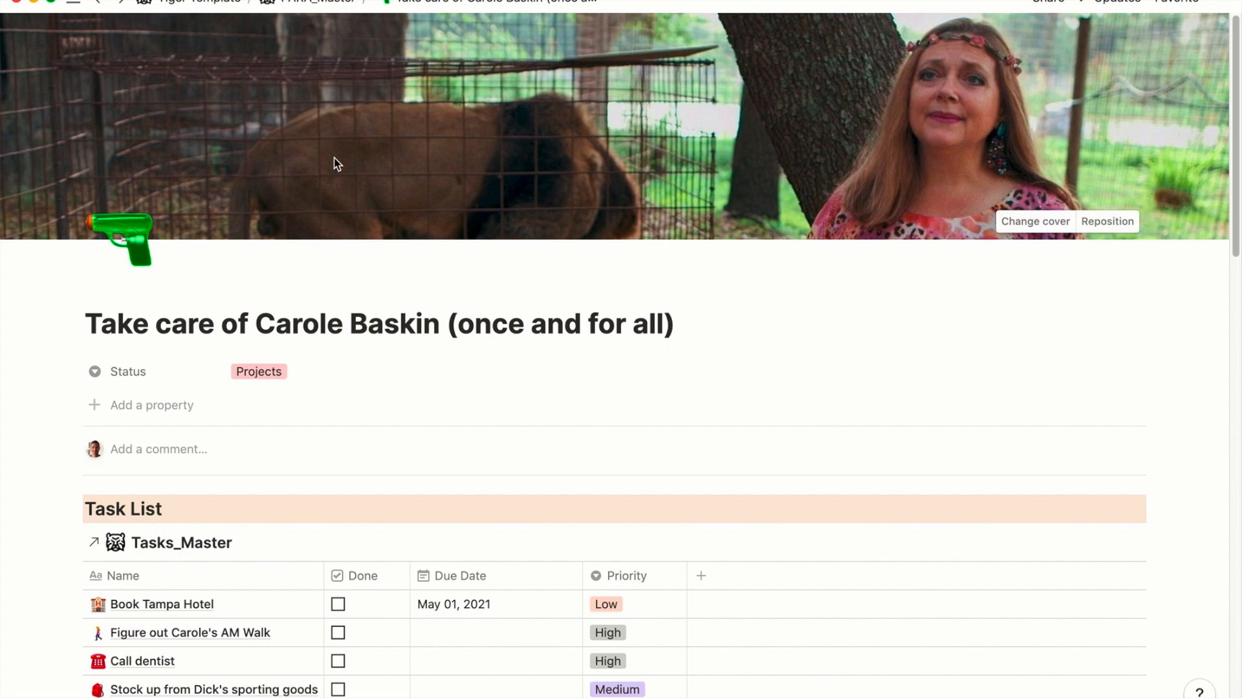
pyautogui.scroll(-5, 333, 158)
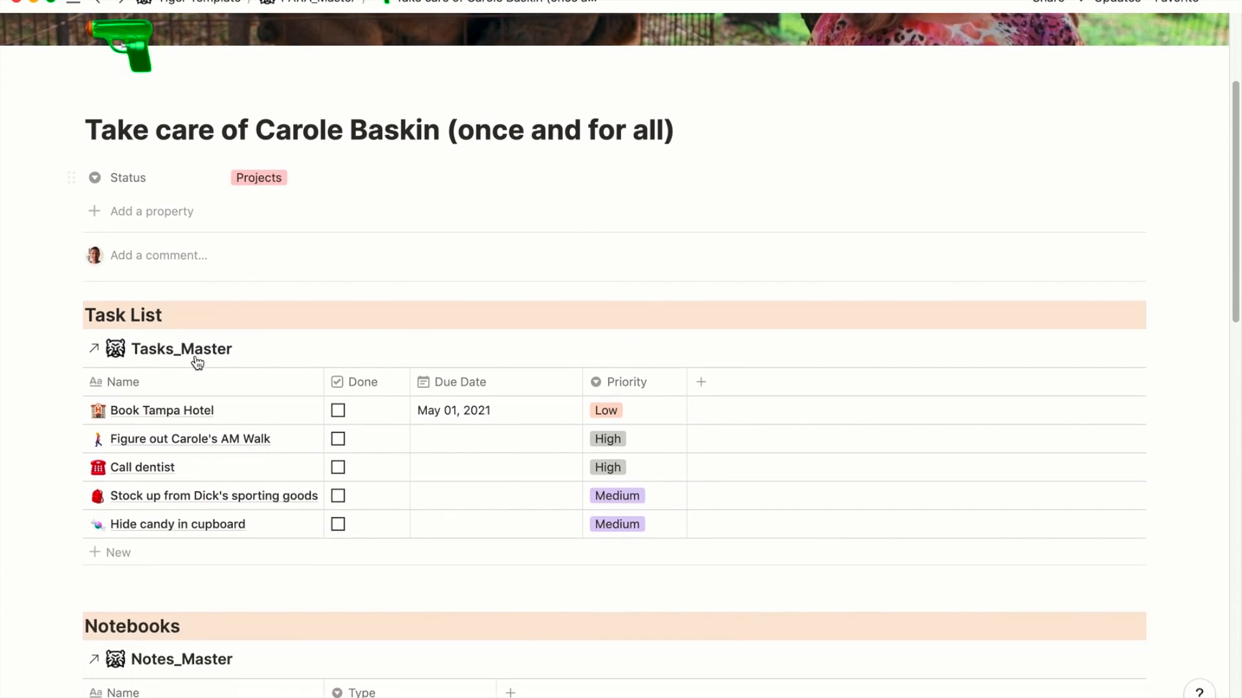
pyautogui.scroll(-3, 179, 417)
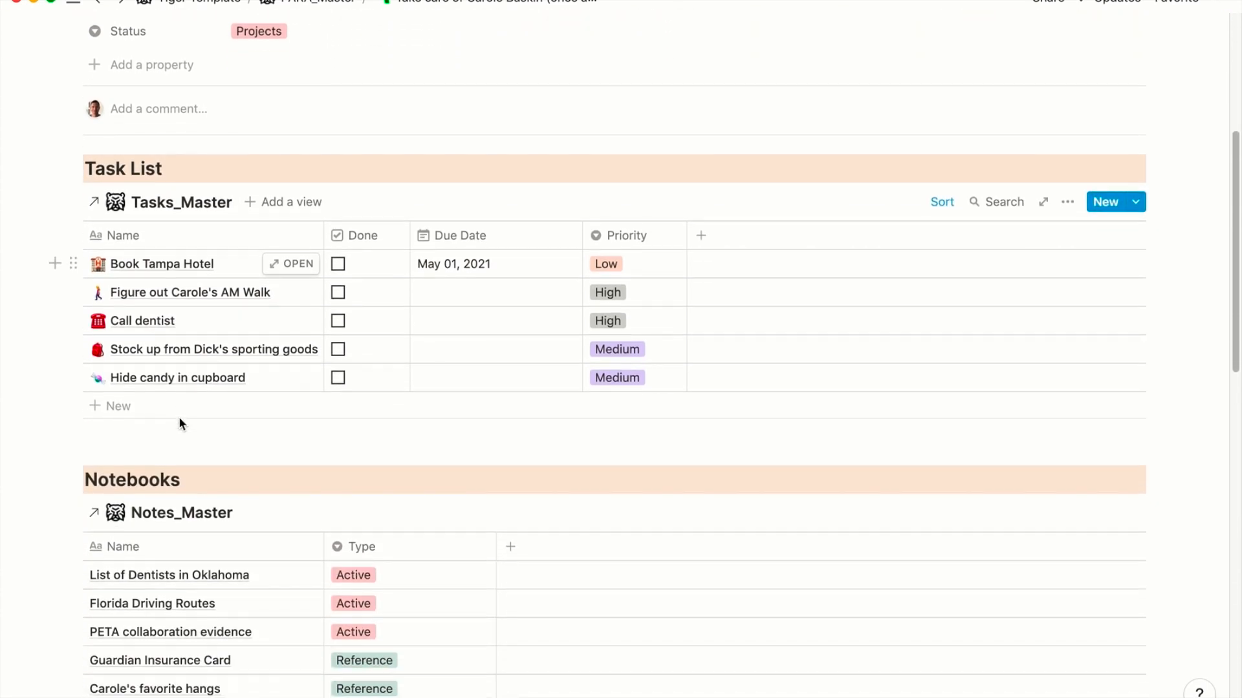
pyautogui.scroll(-5, 155, 492)
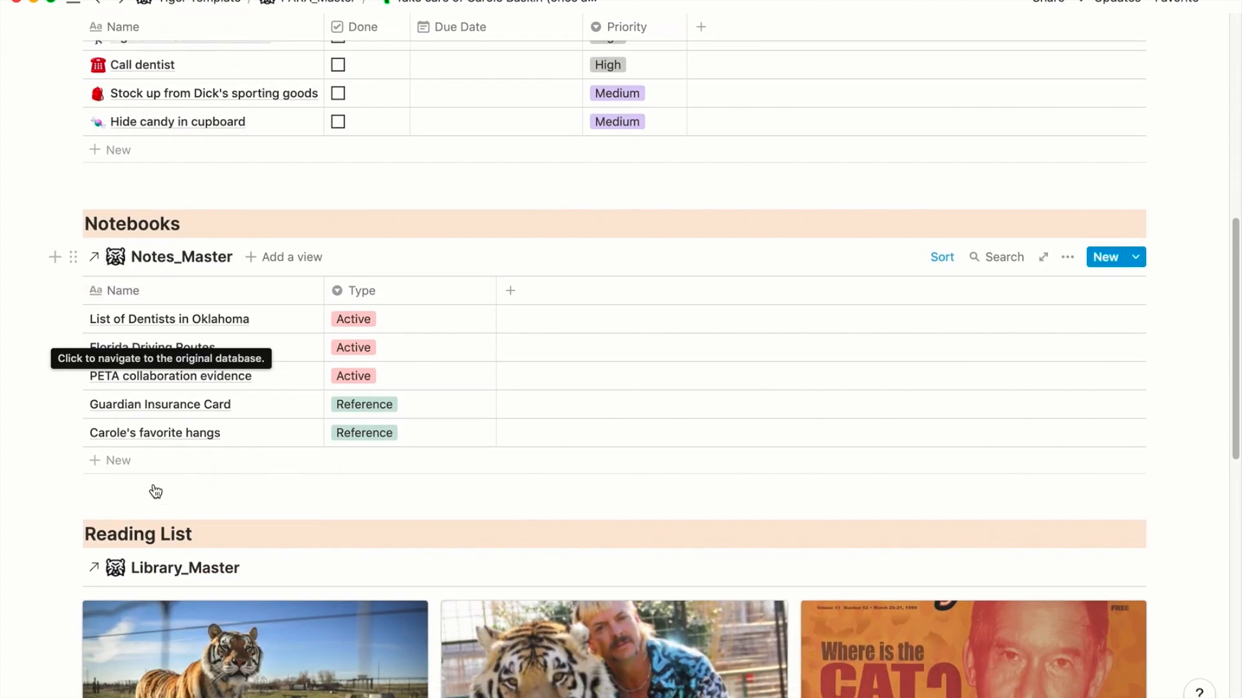
pyautogui.scroll(-4, 155, 491)
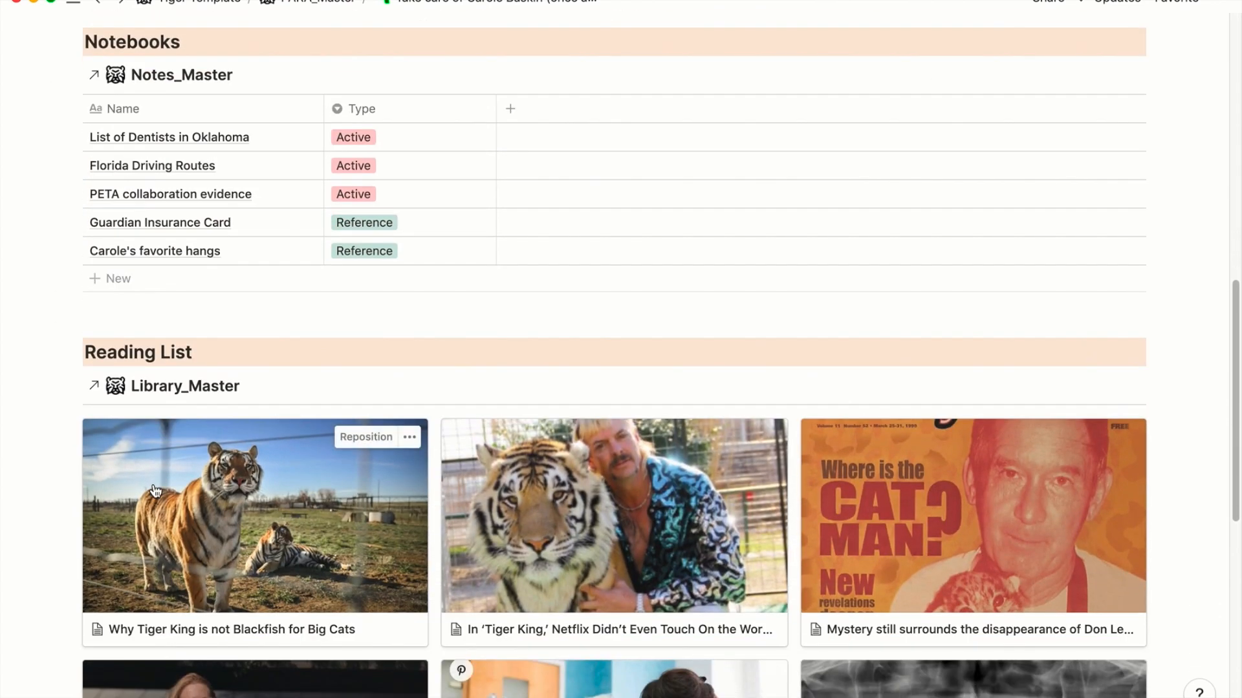
pyautogui.scroll(12, 155, 491)
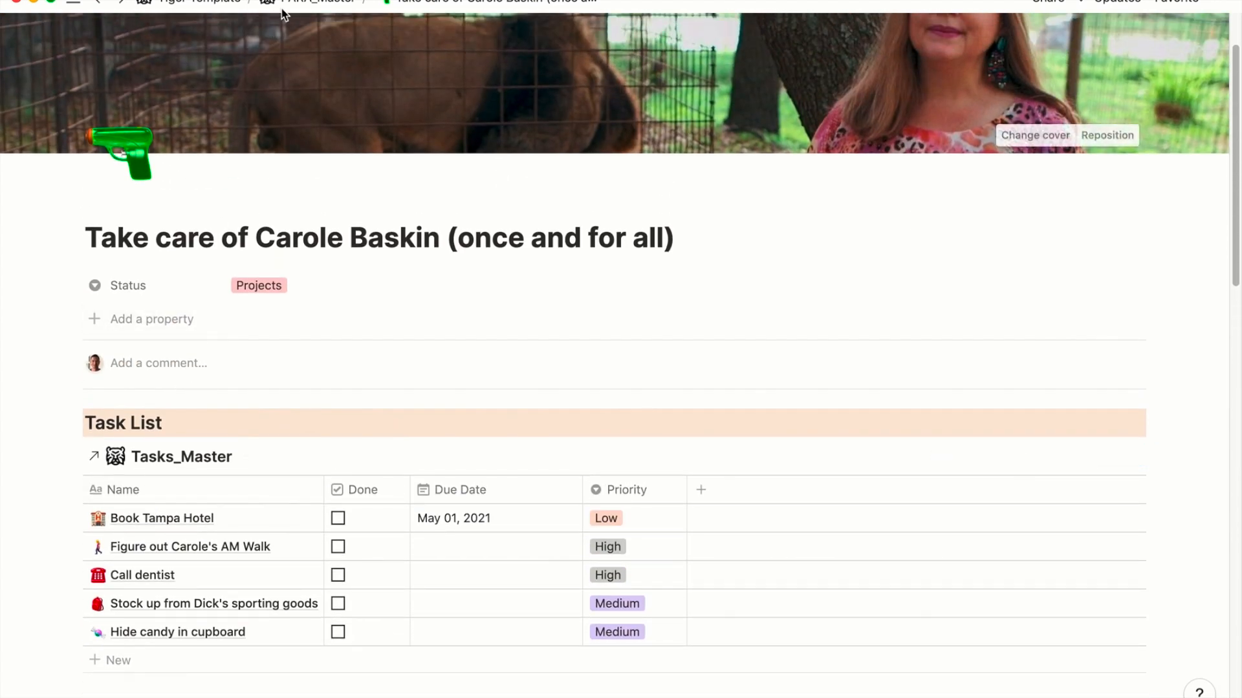
# Look over the PARA_Master database again and go back to the Tiger Template page.
pyautogui.click(313, 2)
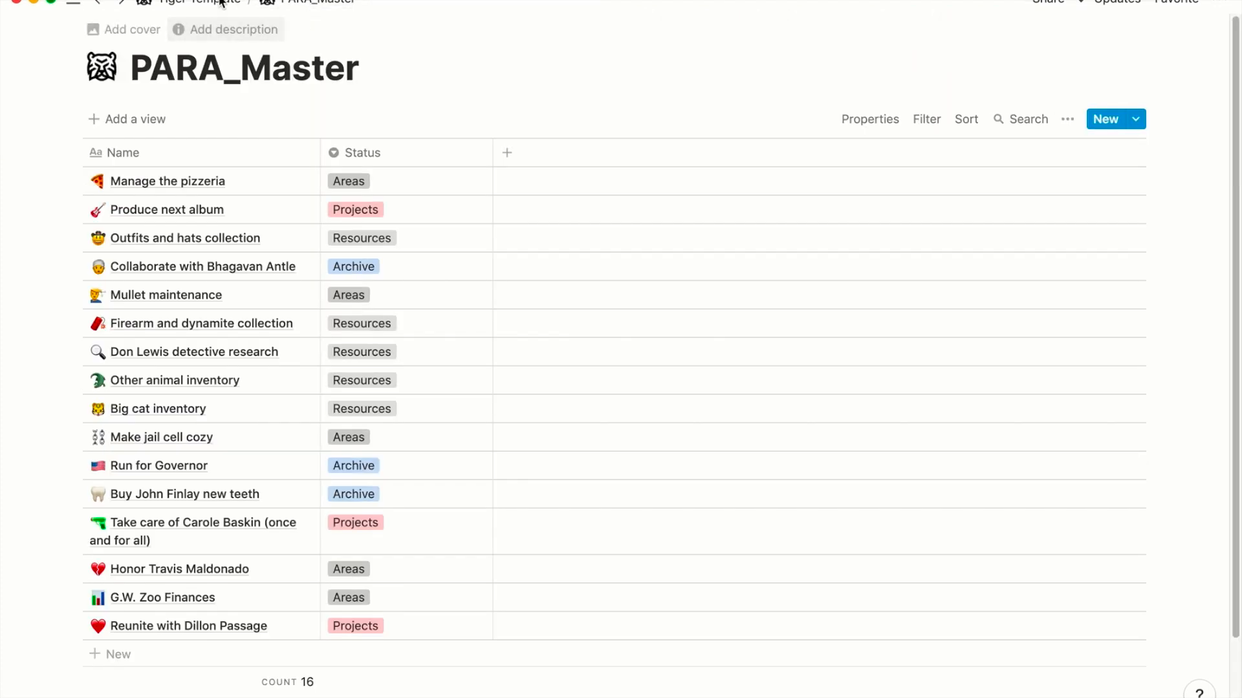
pyautogui.click(216, 2)
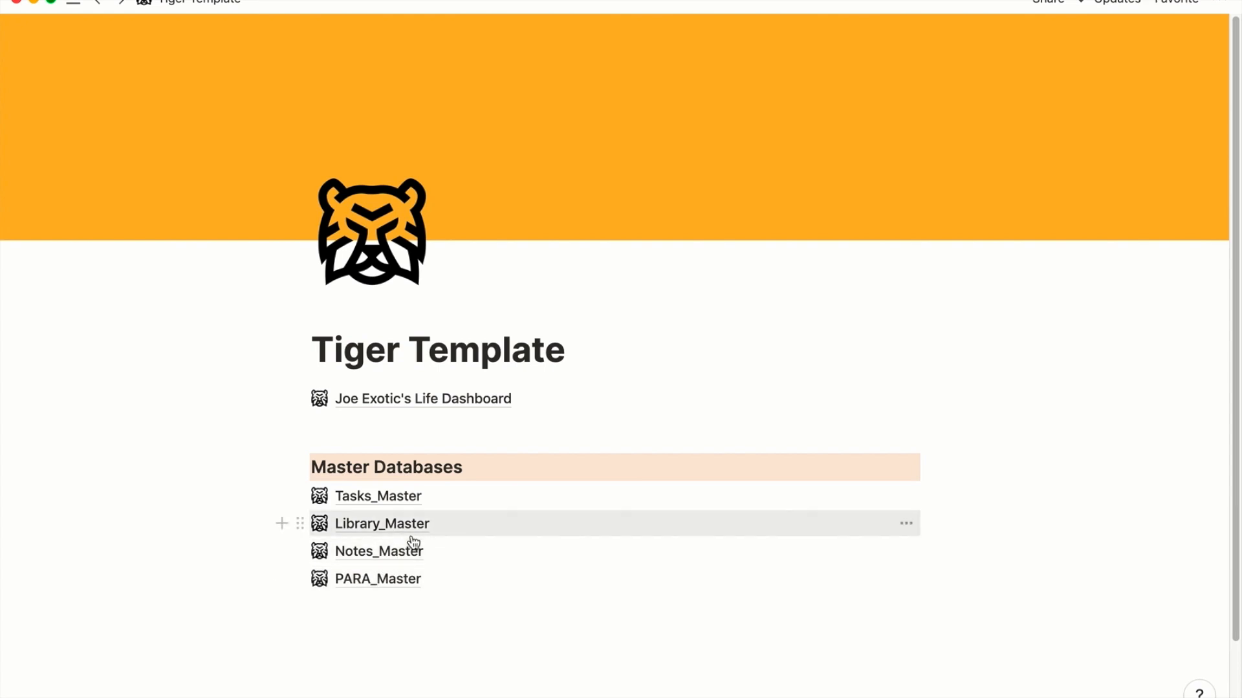
pyautogui.click(399, 579)
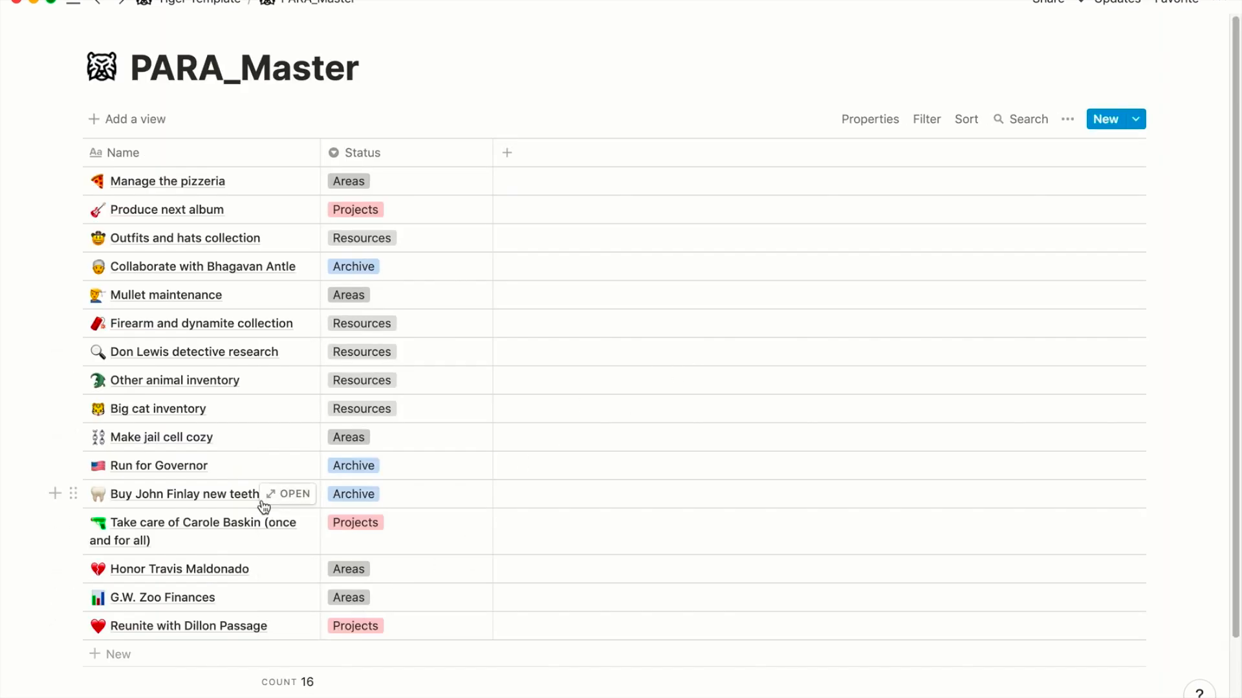
pyautogui.click(220, 3)
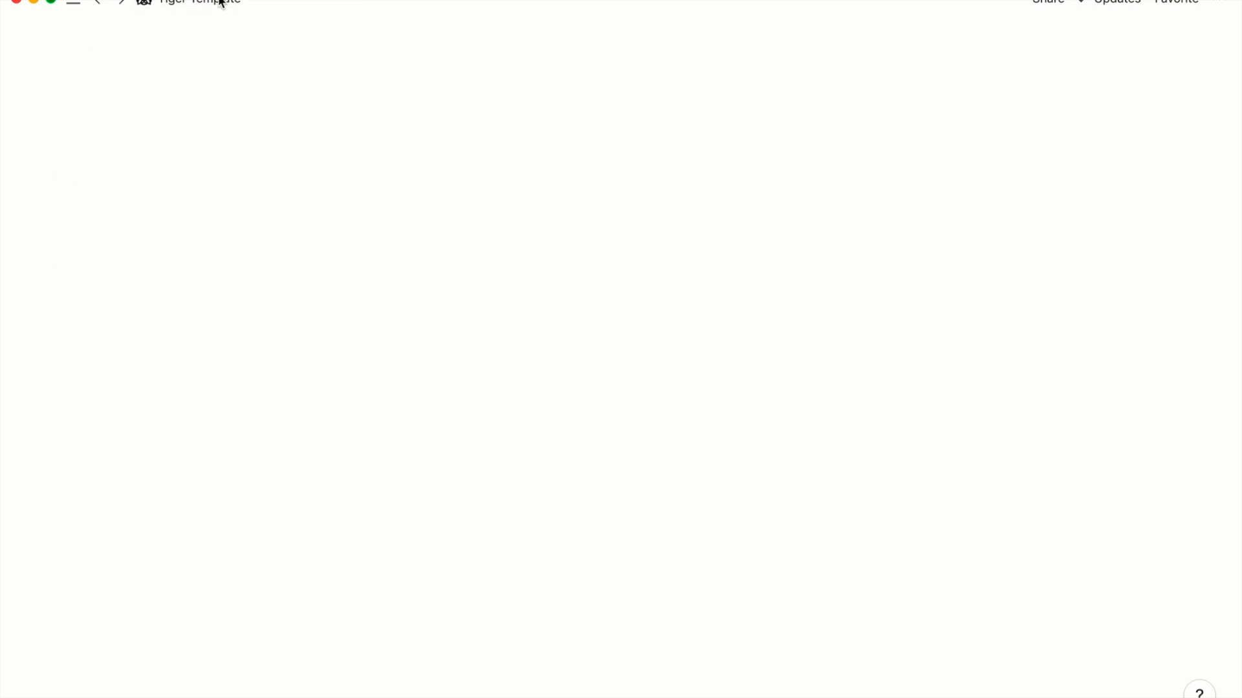
# Open the Tasks_Master database and add a new property named "Related: PARA".
pyautogui.click(373, 501)
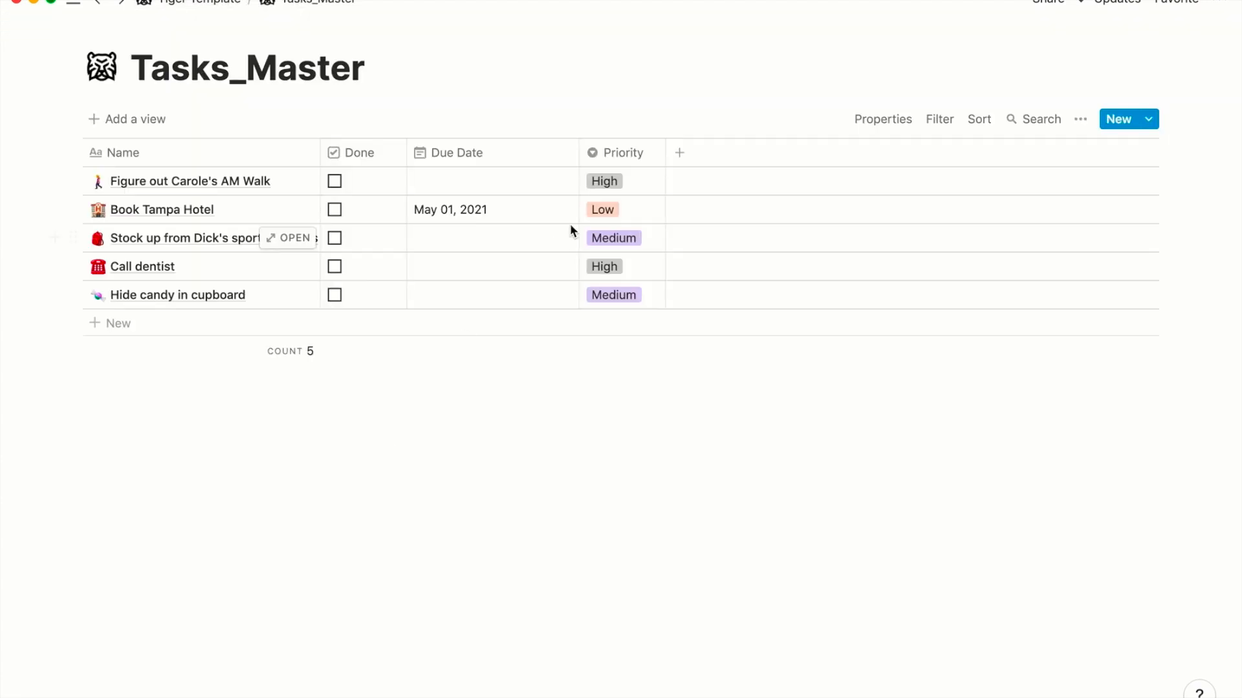
pyautogui.click(682, 155)
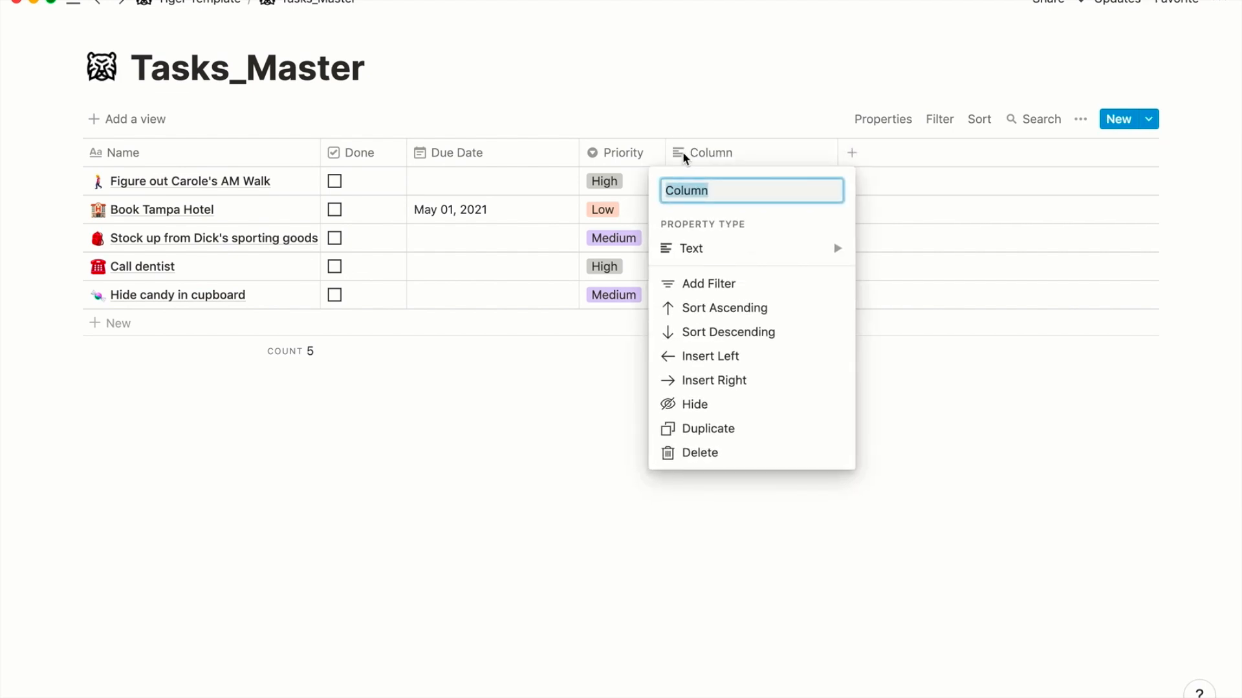
pyautogui.write('R')
pyautogui.press('BackSpace')
pyautogui.write('Related: PARA')
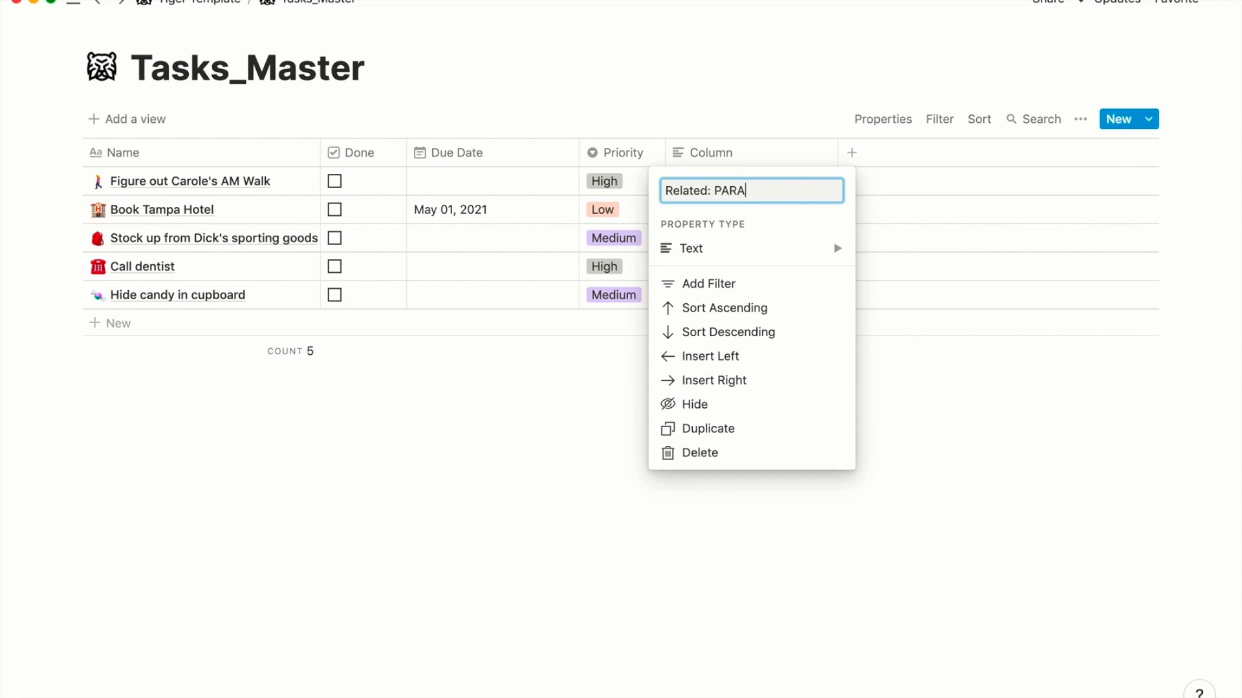
# Make the Related: PARA property a relation to the PARA_Master database that has the tiger icon.
pyautogui.moveTo(710, 251)
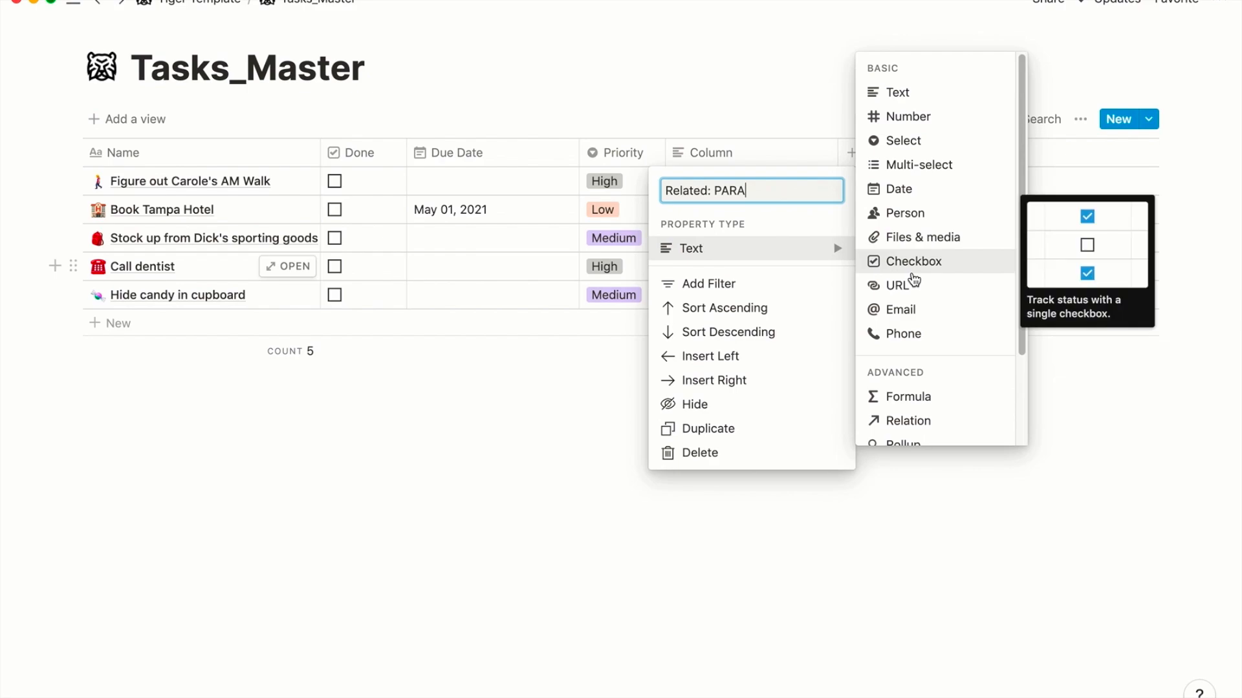
pyautogui.click(904, 421)
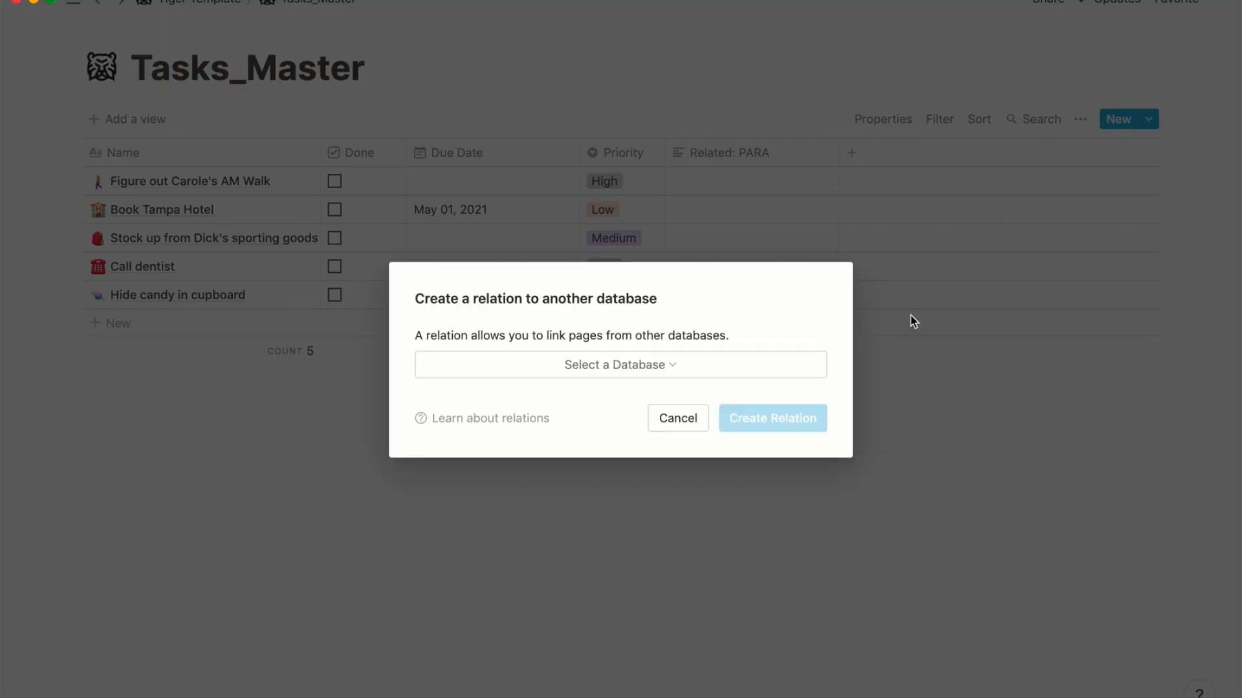
pyautogui.click(722, 365)
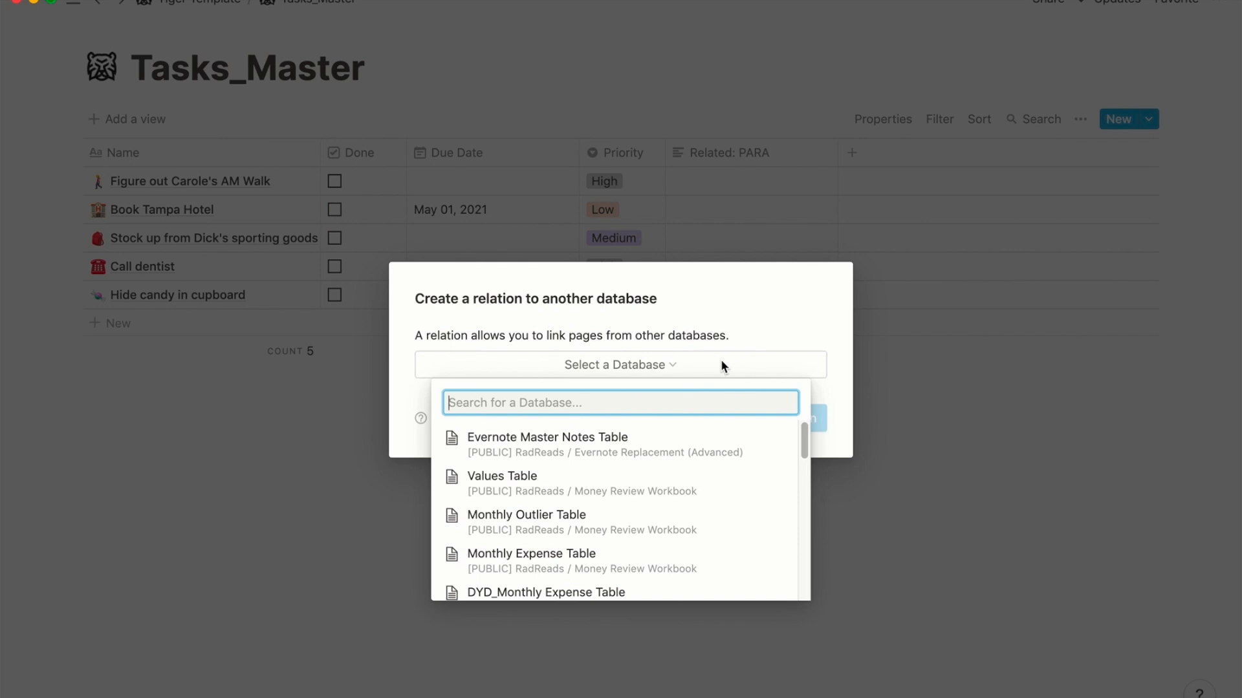
pyautogui.write('PARA')
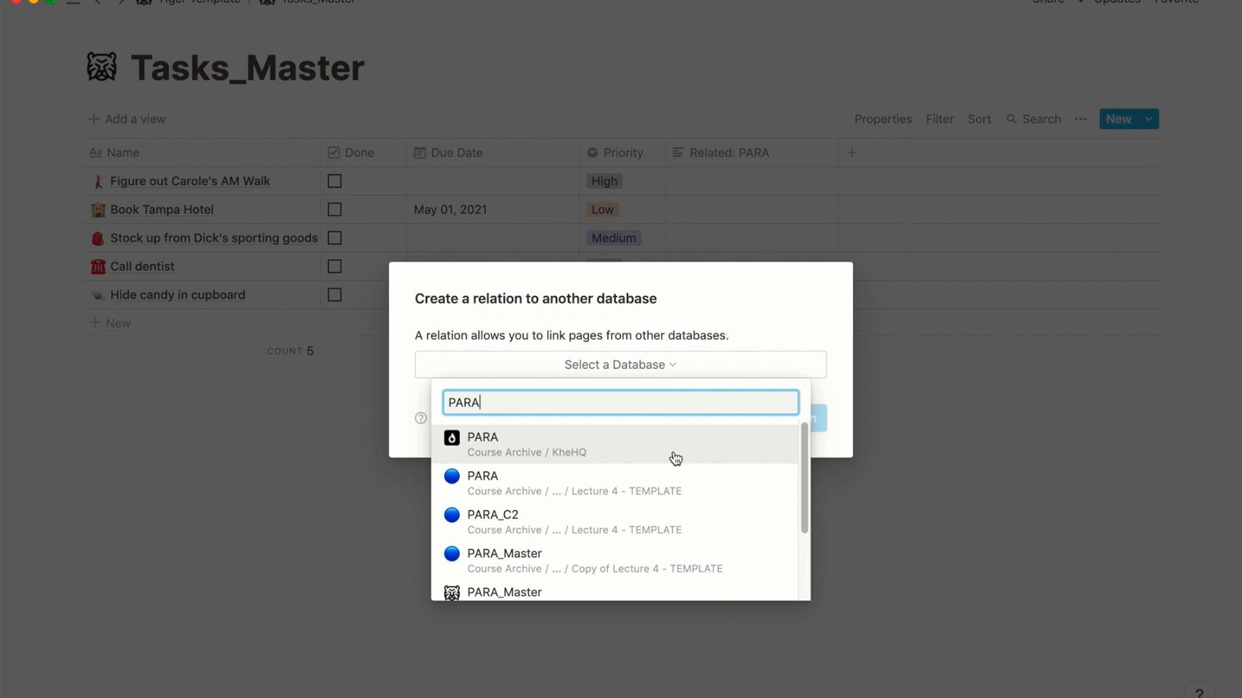
pyautogui.click(505, 593)
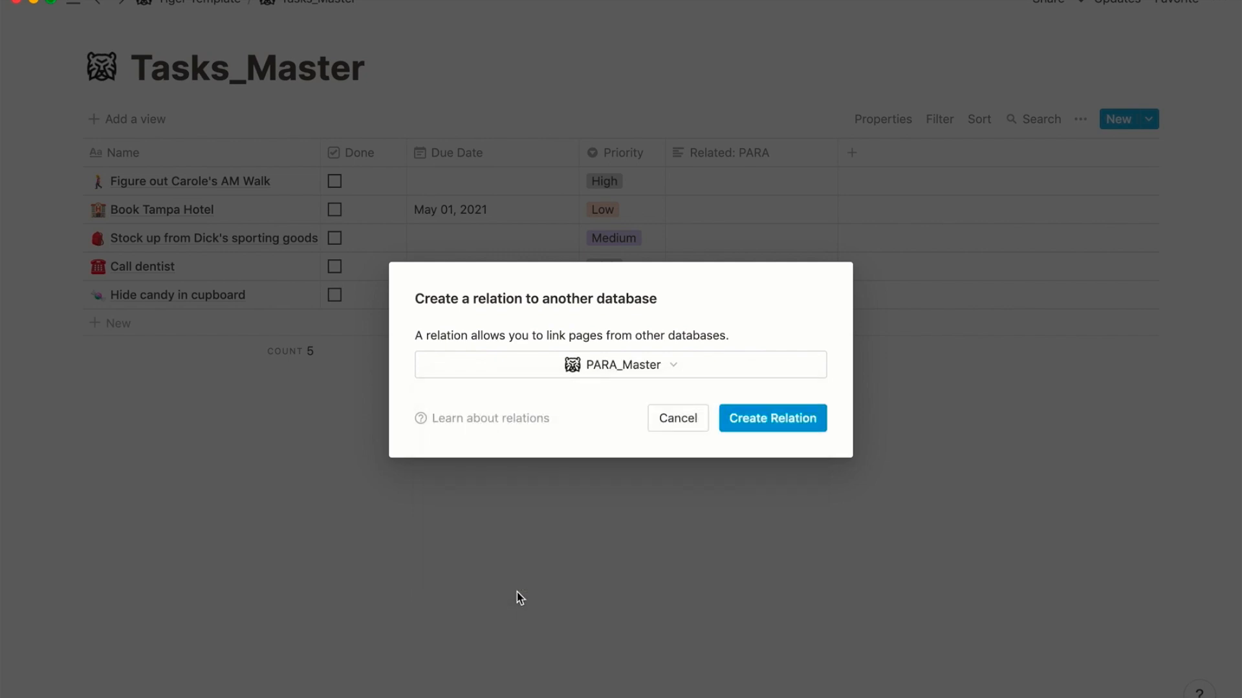
pyautogui.click(751, 423)
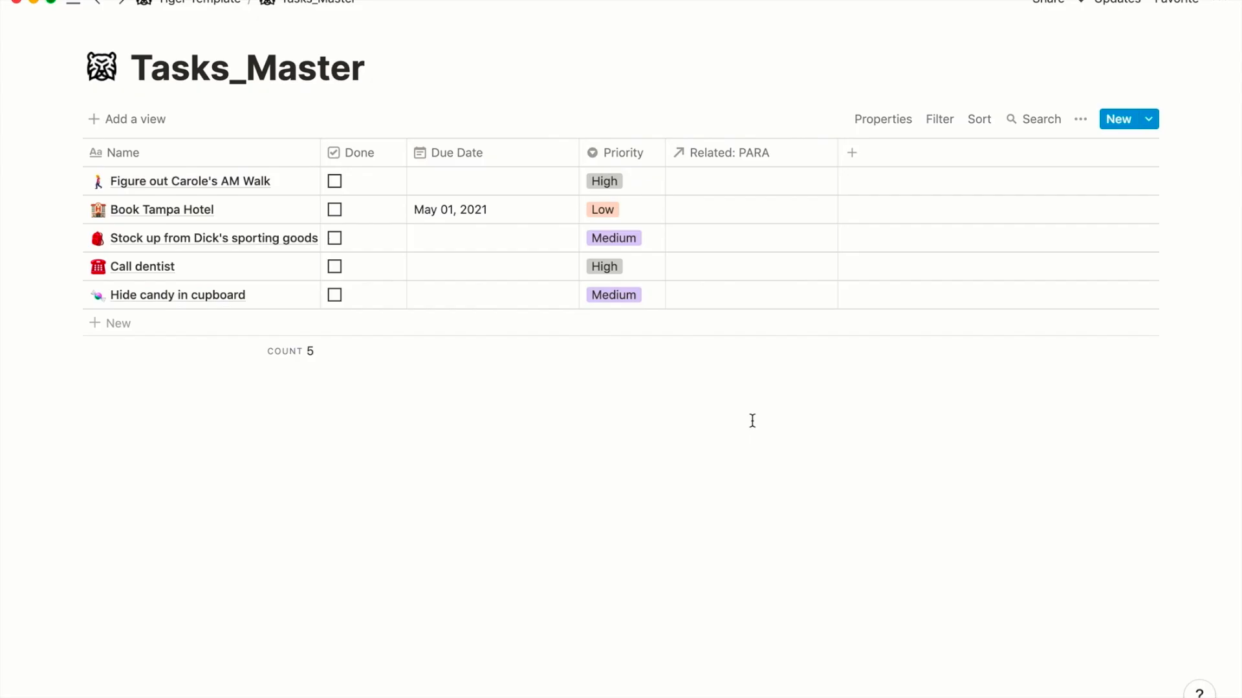
pyautogui.click(726, 292)
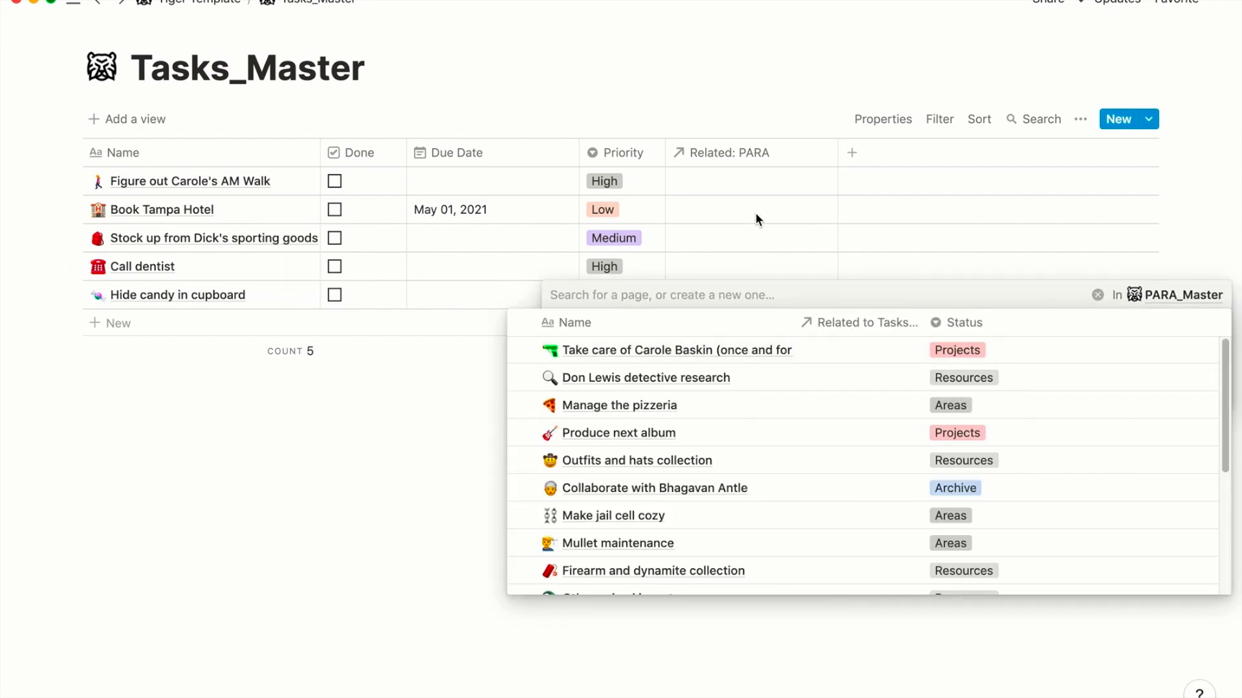
pyautogui.press('Escape')
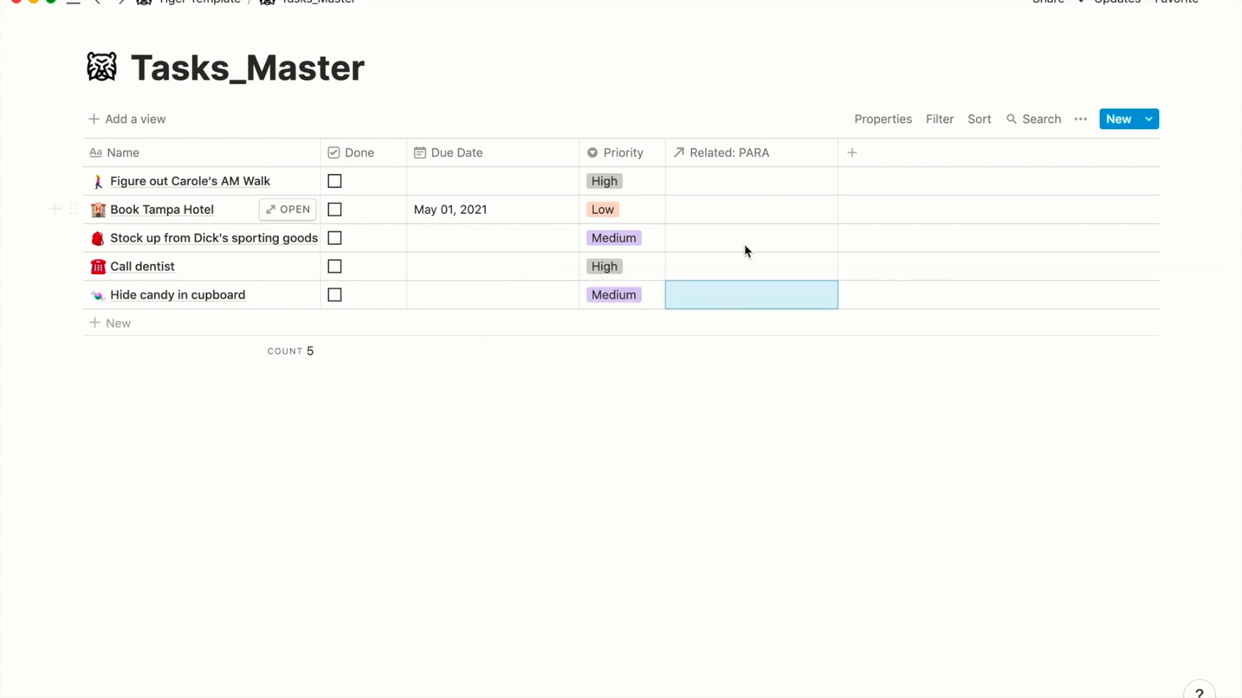
pyautogui.click(739, 295)
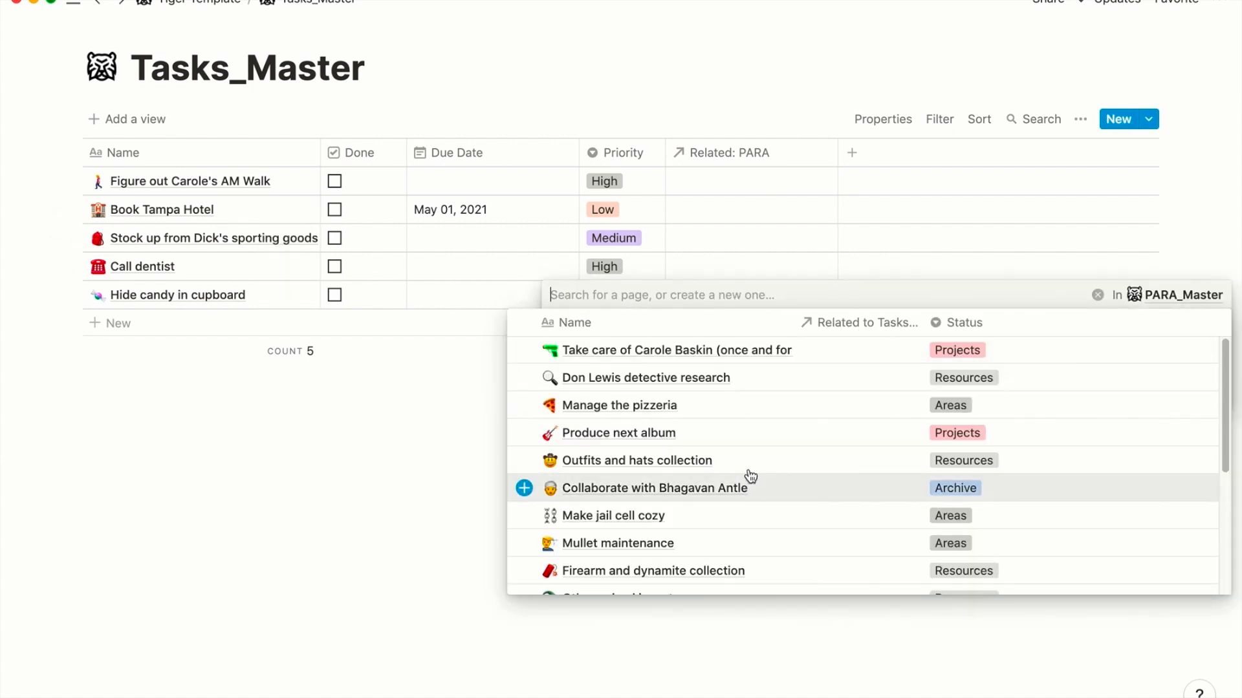
pyautogui.scroll(-2, 829, 410)
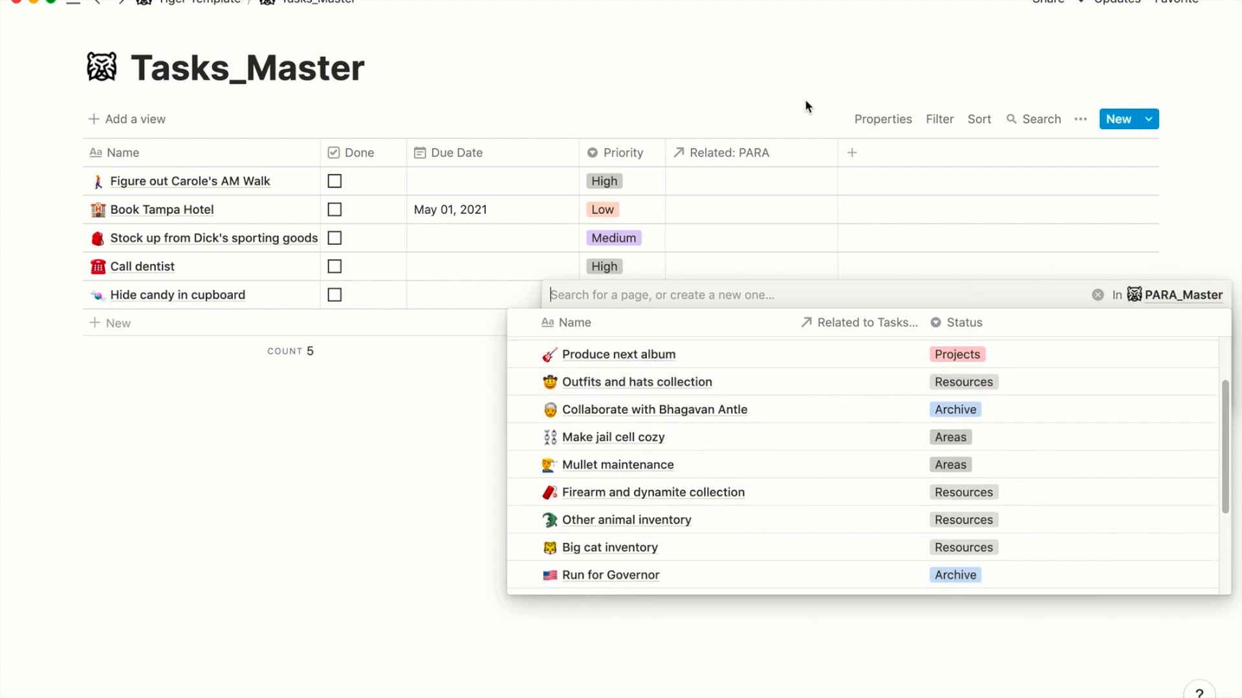
pyautogui.press('Escape')
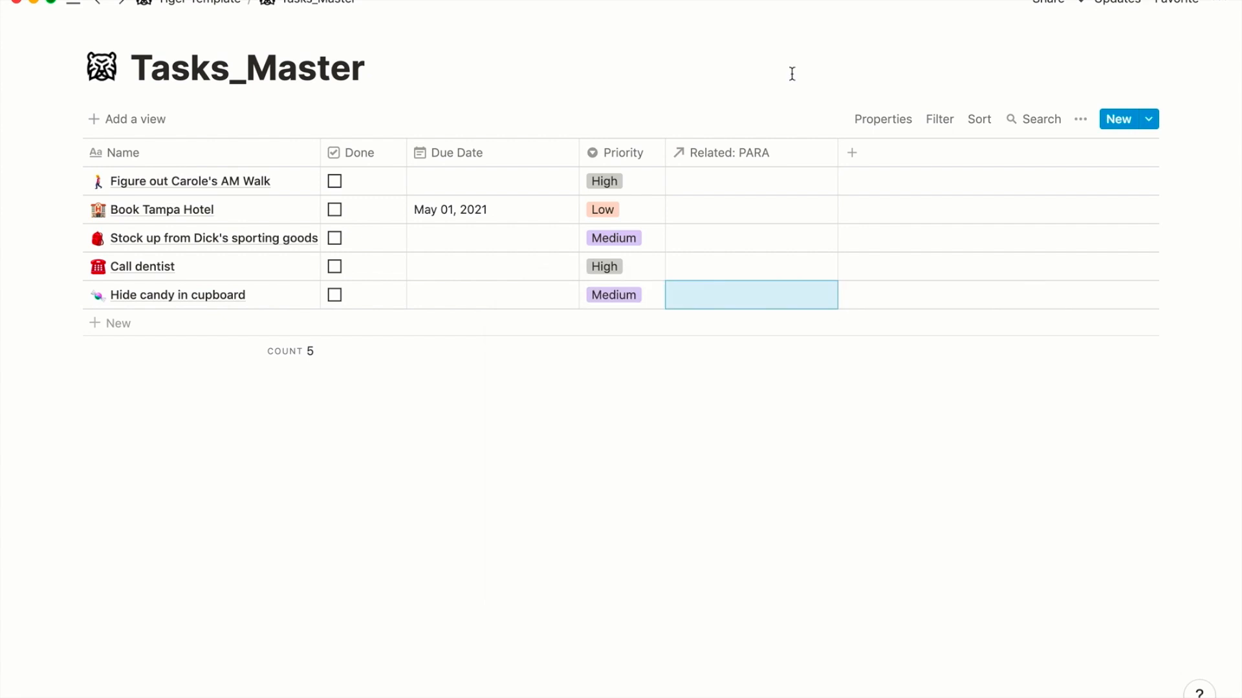
pyautogui.click(716, 293)
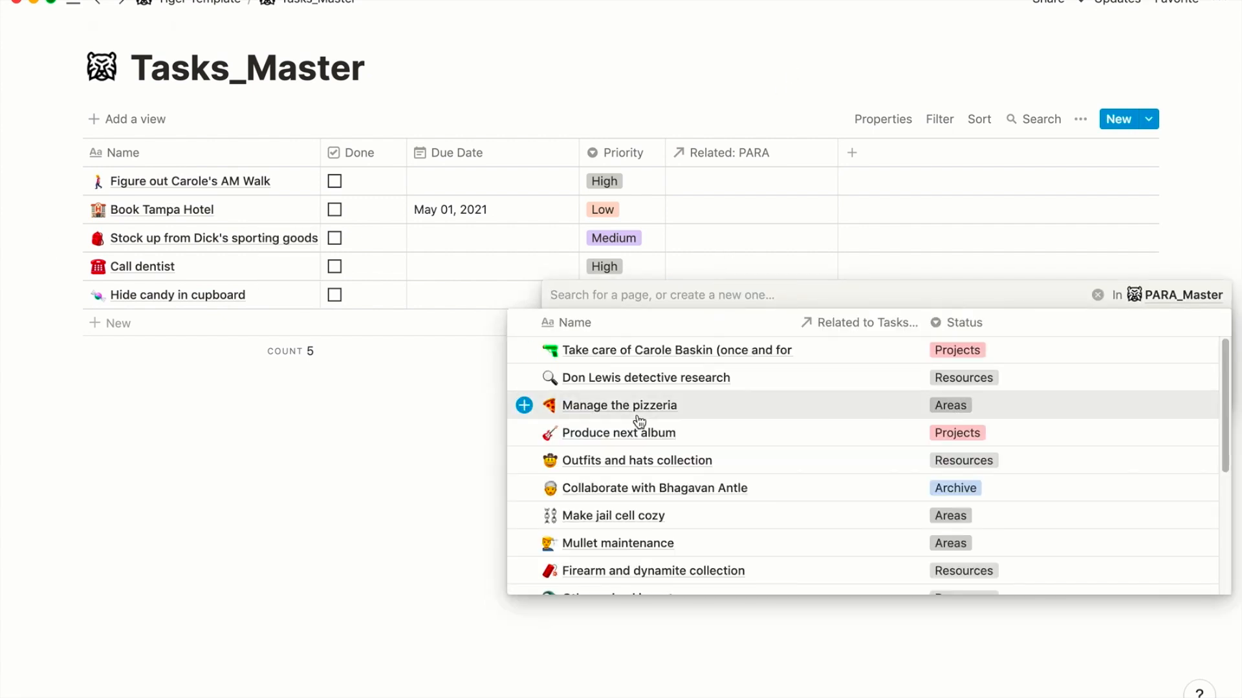
pyautogui.scroll(-5, 639, 421)
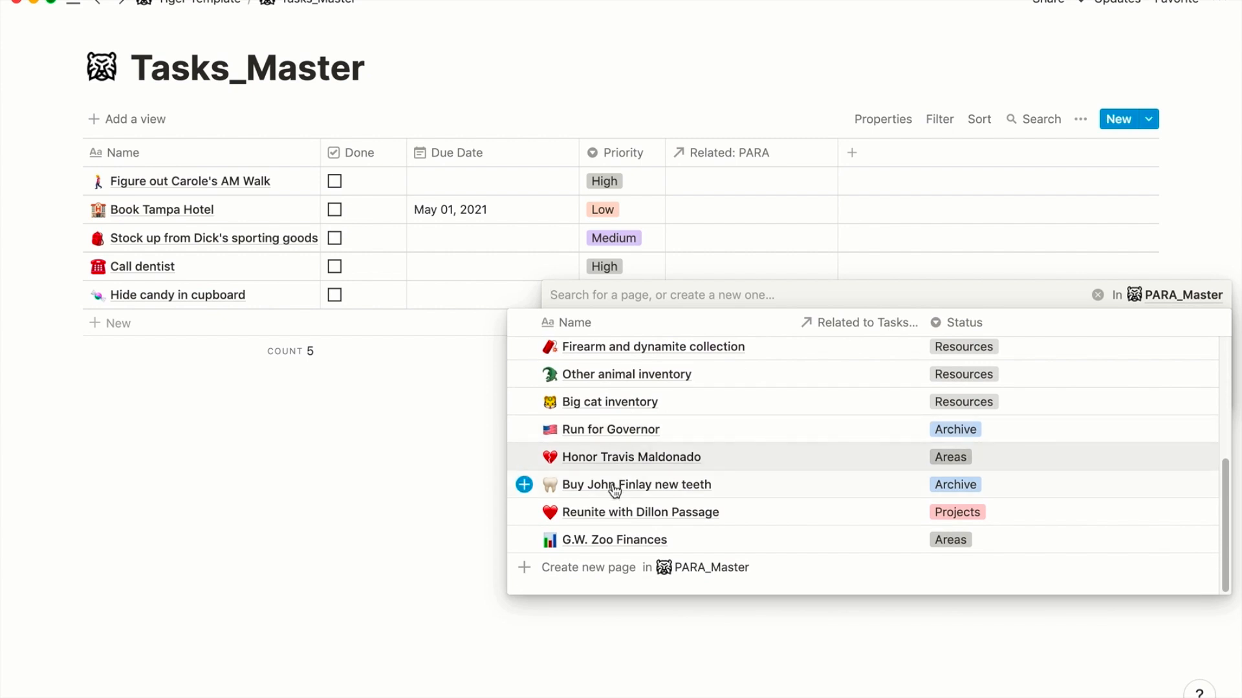
pyautogui.click(612, 489)
pyautogui.press('Escape')
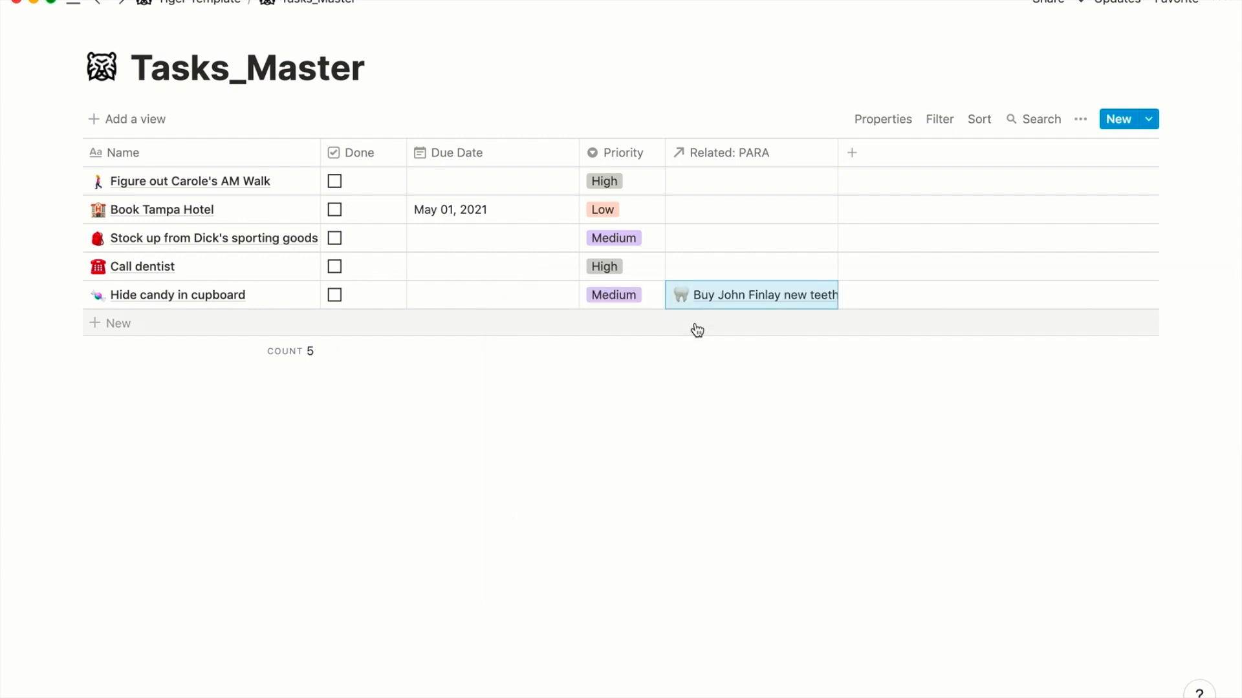
pyautogui.click(711, 266)
pyautogui.scroll(-1, 651, 419)
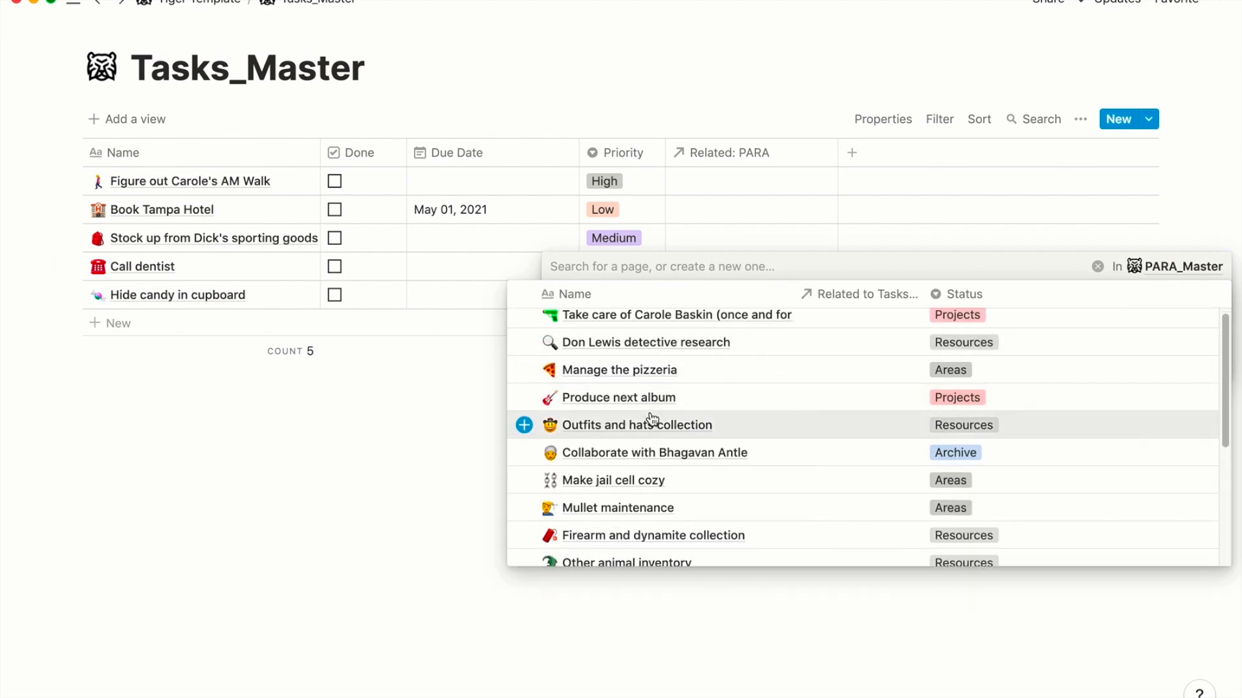
pyautogui.scroll(-3, 652, 419)
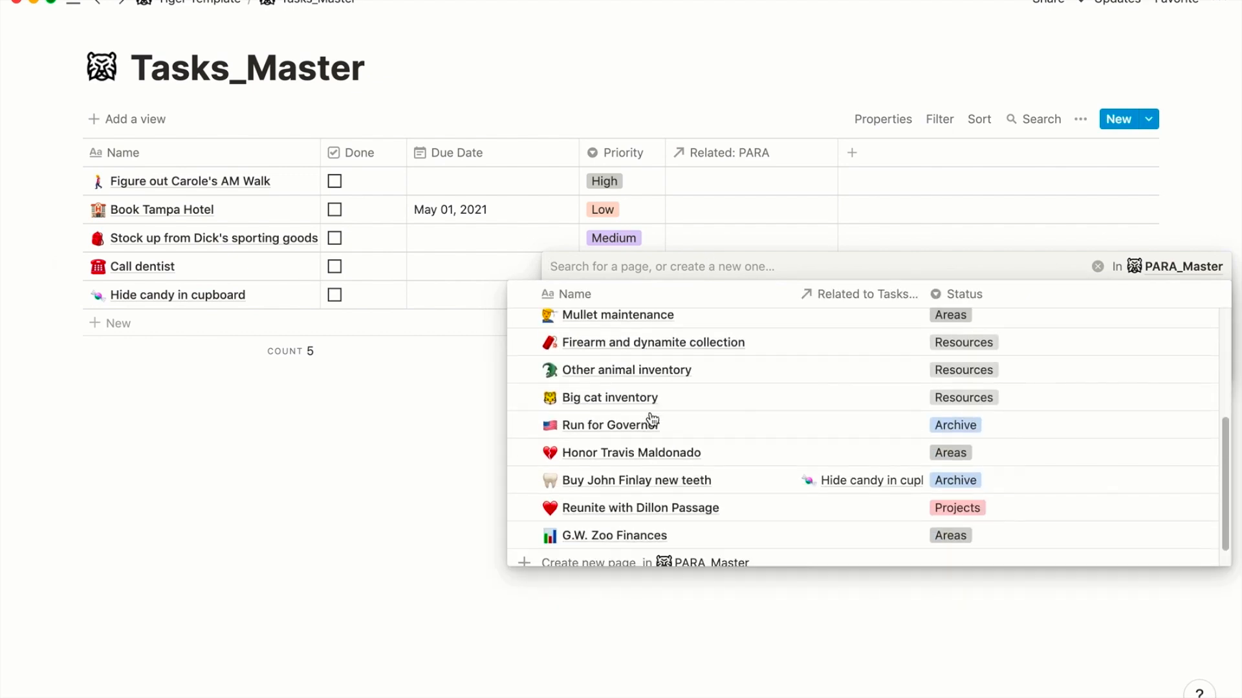
pyautogui.click(630, 457)
pyautogui.click(499, 439)
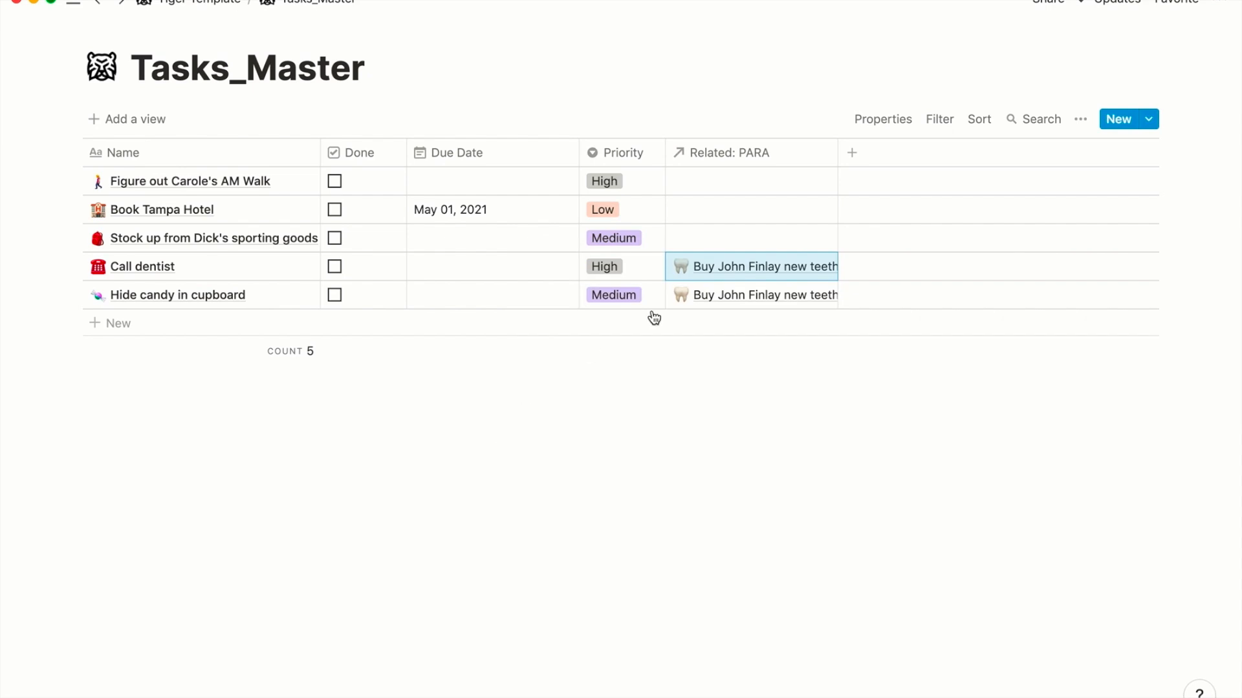
# Open the Library_Master database from the Tiger Template page and add a new property named "Related: PARA".
pyautogui.click(229, 4)
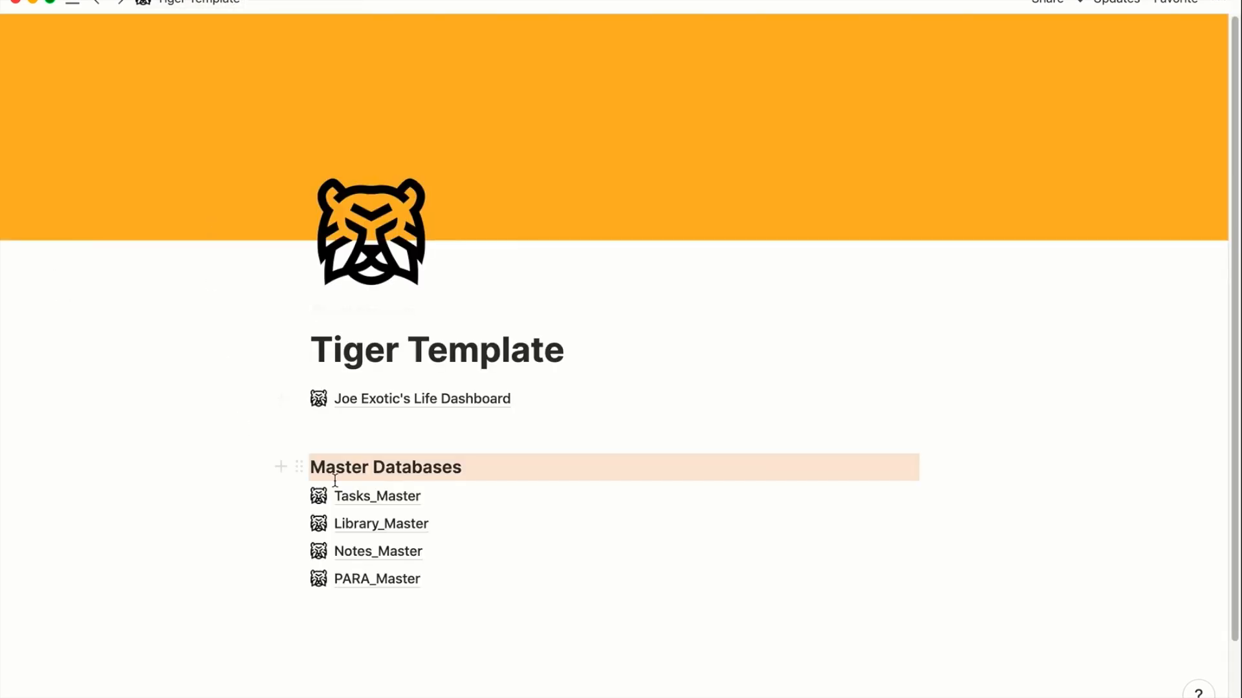
pyautogui.click(359, 523)
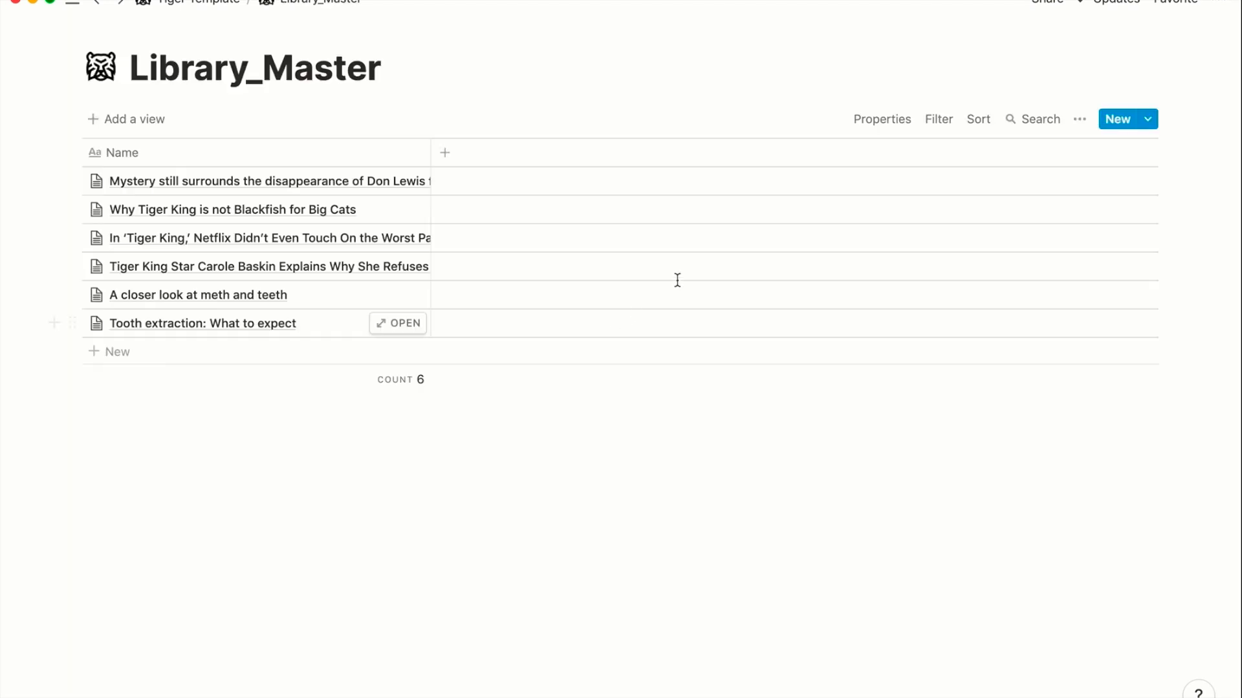
pyautogui.click(443, 152)
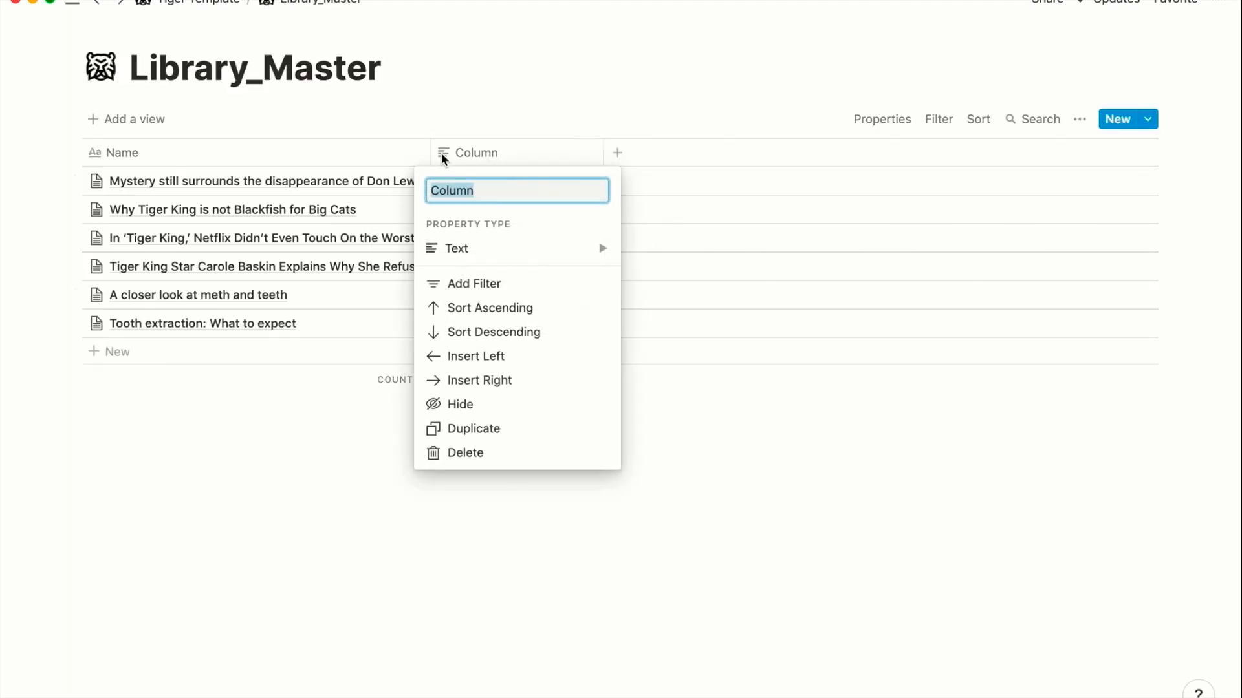
# Make Library_Master's Related: PARA property a relation to the PARA_Master database that has the tiger icon.
pyautogui.moveTo(547, 250)
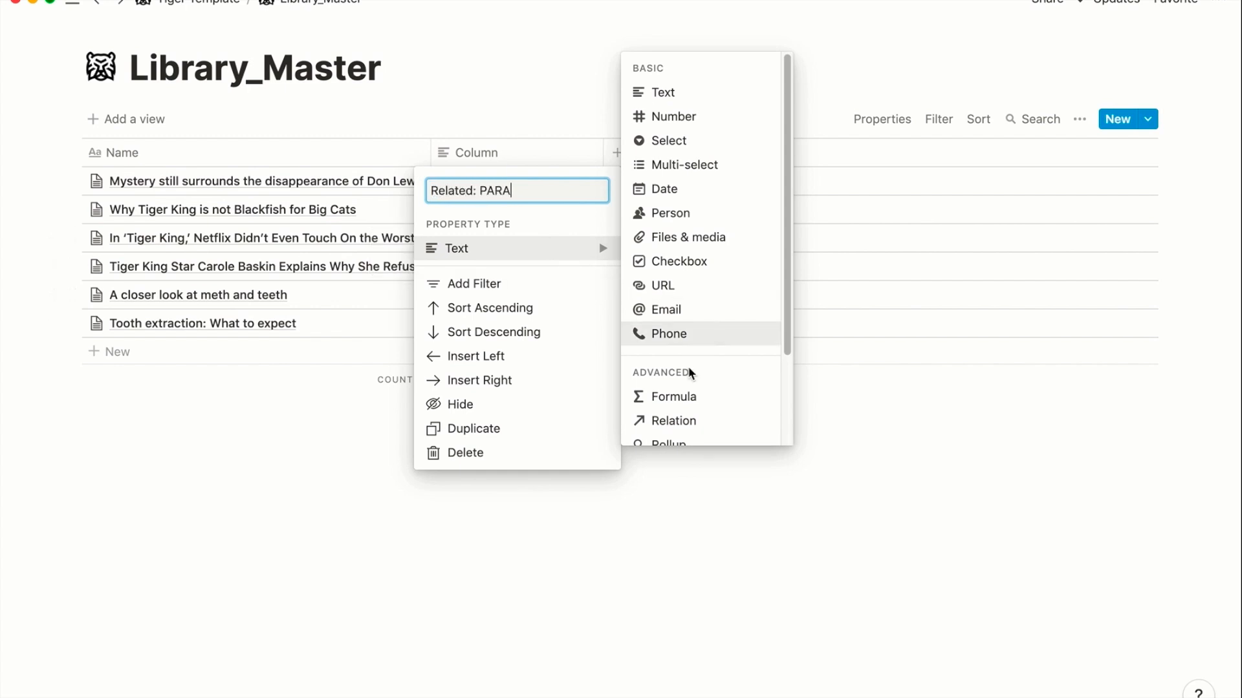
pyautogui.scroll(-1, 688, 385)
pyautogui.click(691, 404)
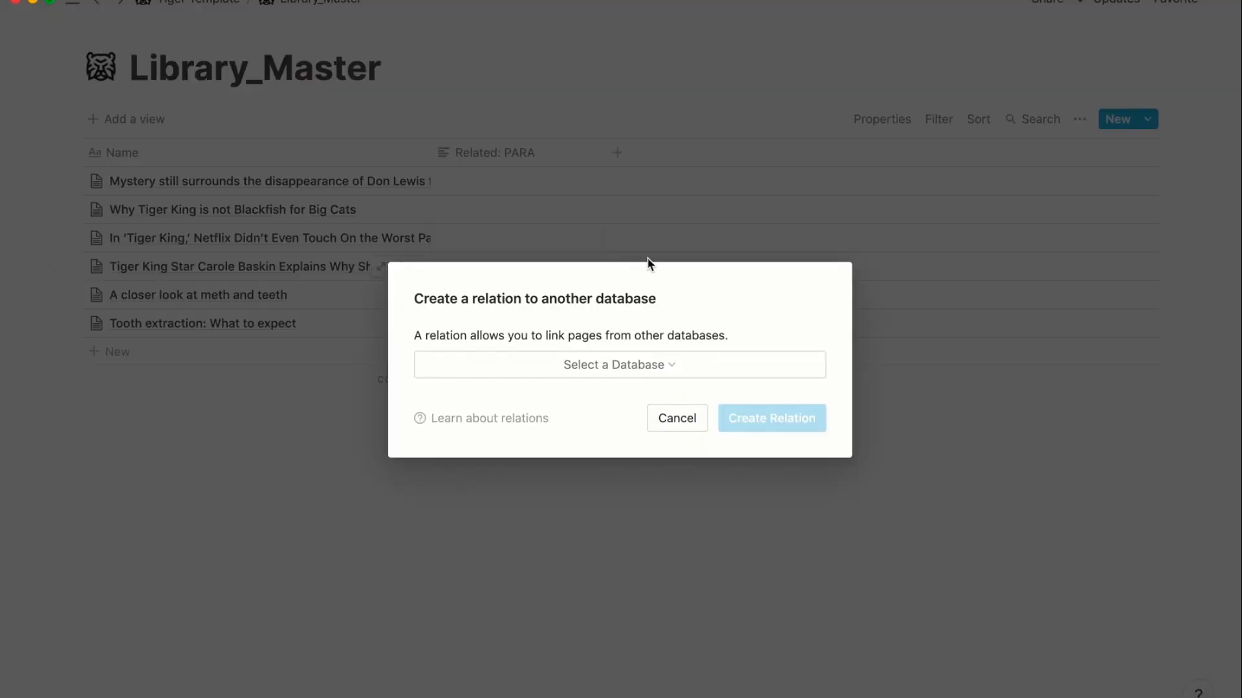
pyautogui.click(689, 371)
pyautogui.write('para')
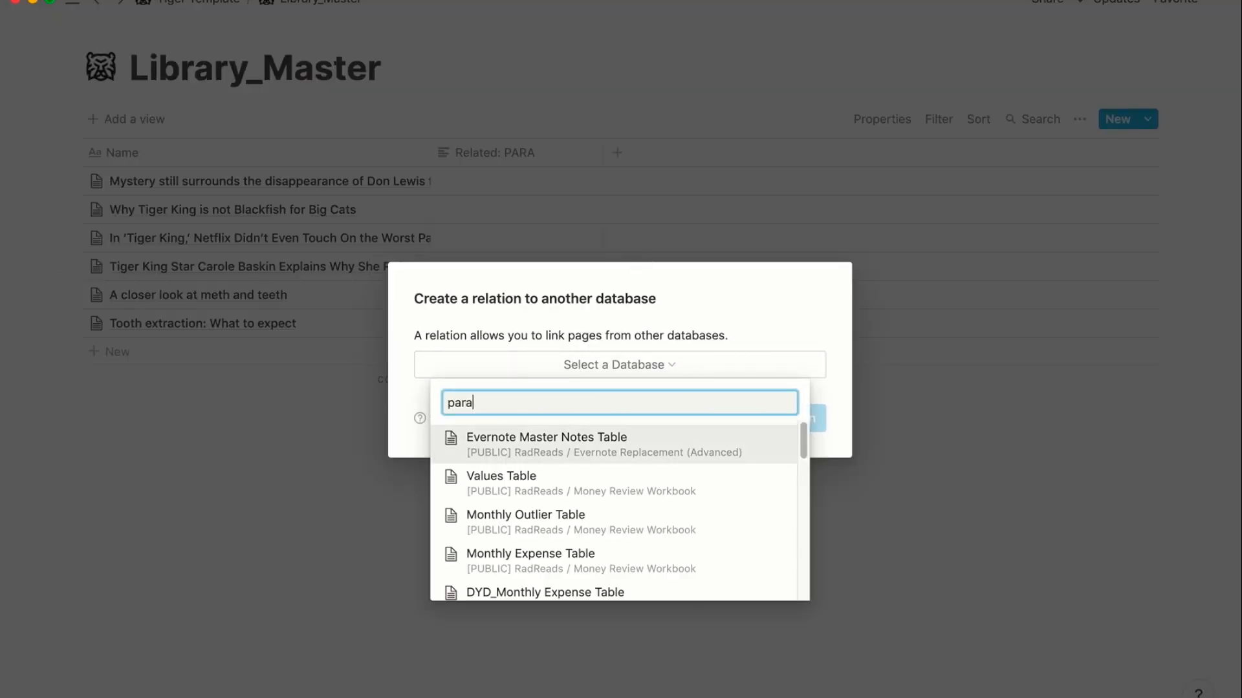
pyautogui.scroll(-3, 595, 466)
pyautogui.click(511, 501)
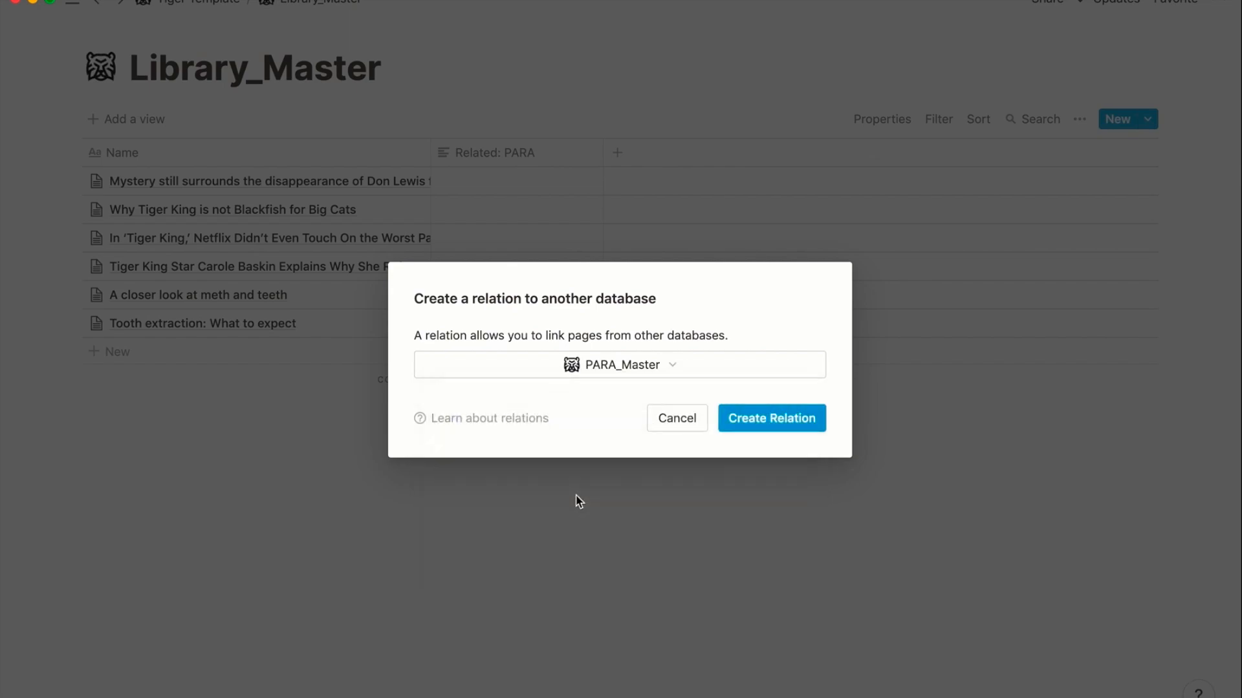
pyautogui.click(750, 418)
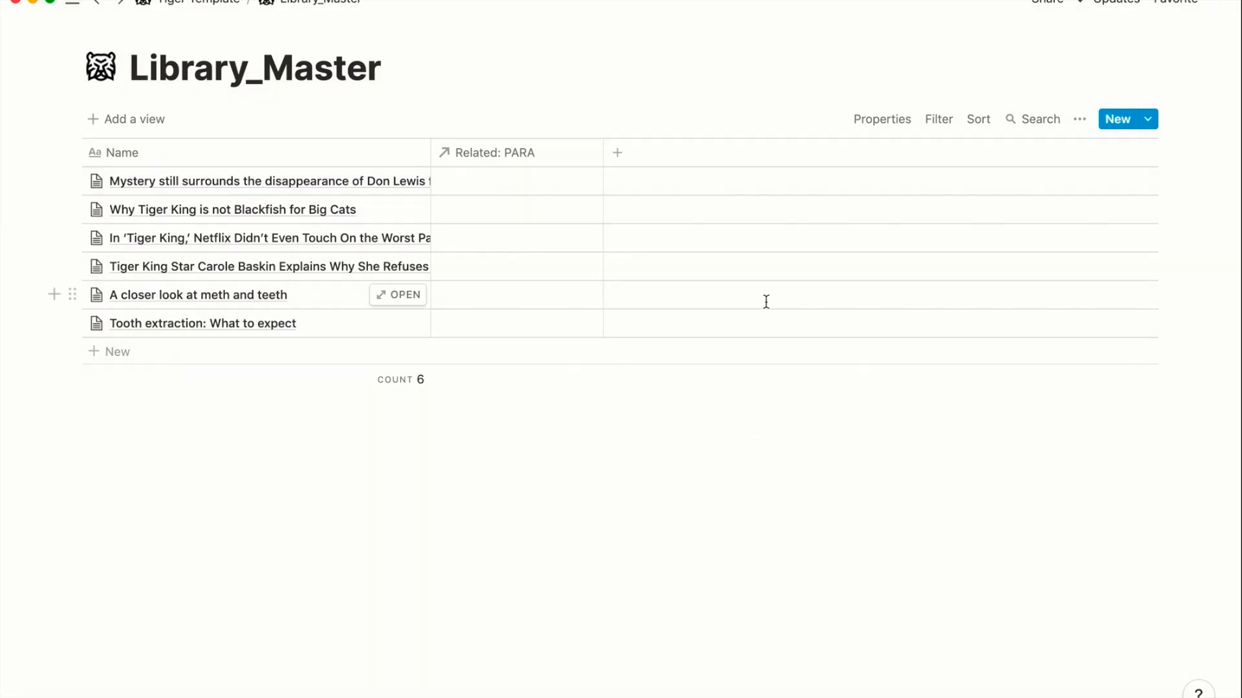
# Relate the library item "Tooth extraction: What to expect" to the PARA_Master entry "Buy John Finlay new teeth".
pyautogui.click(565, 323)
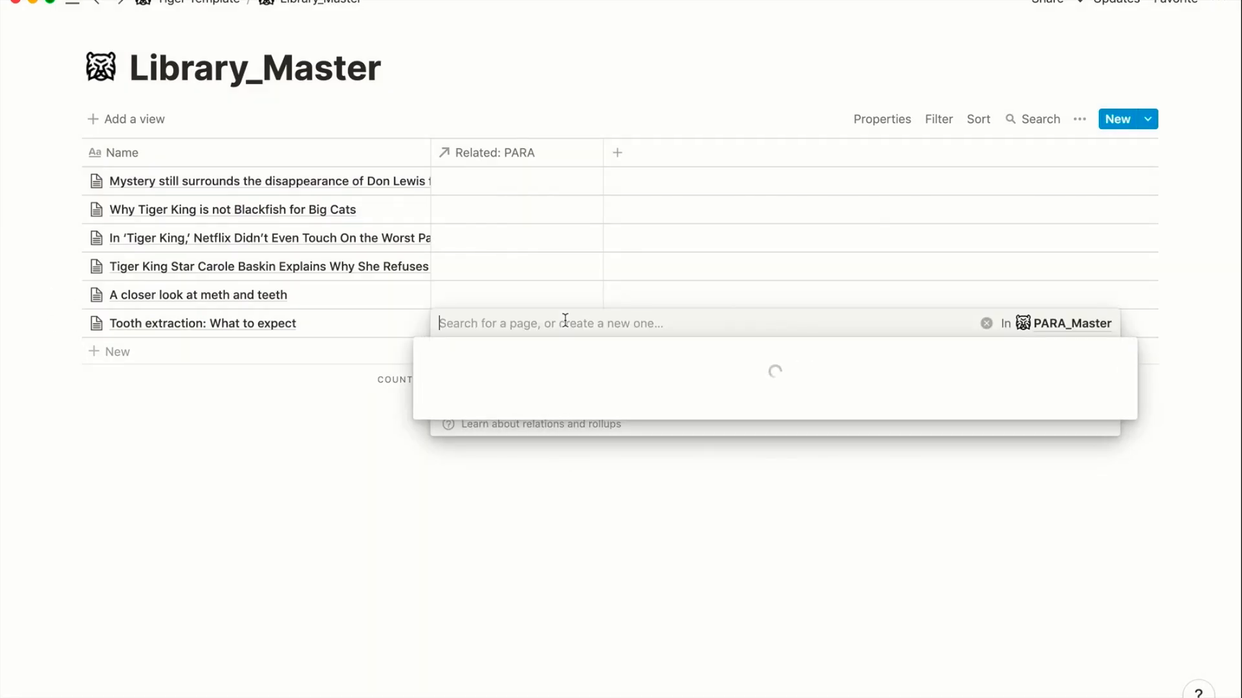
pyautogui.scroll(-6, 536, 455)
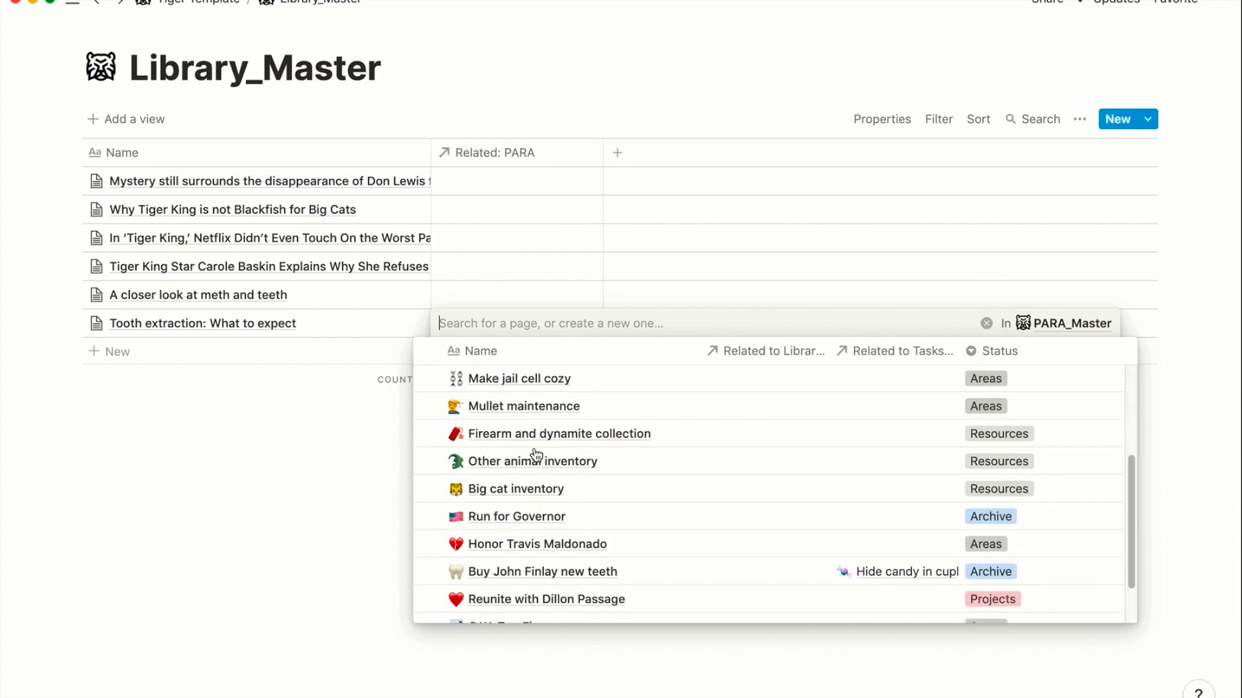
pyautogui.click(517, 512)
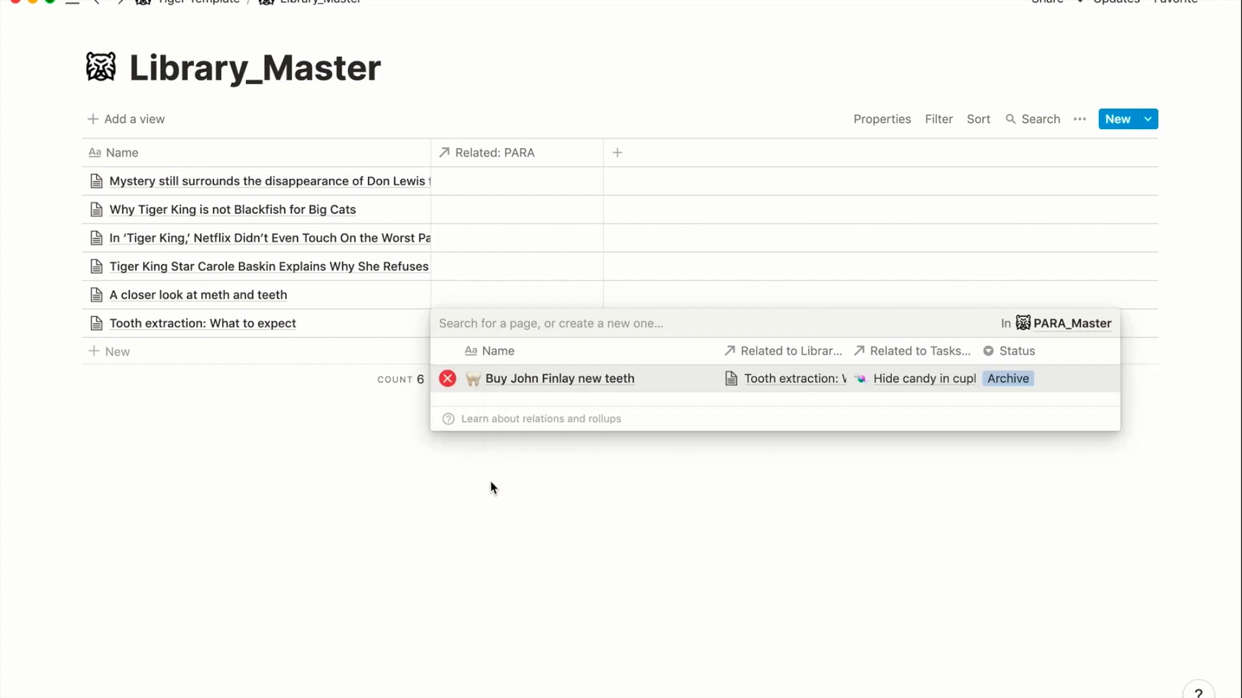
pyautogui.click(492, 486)
pyautogui.click(543, 322)
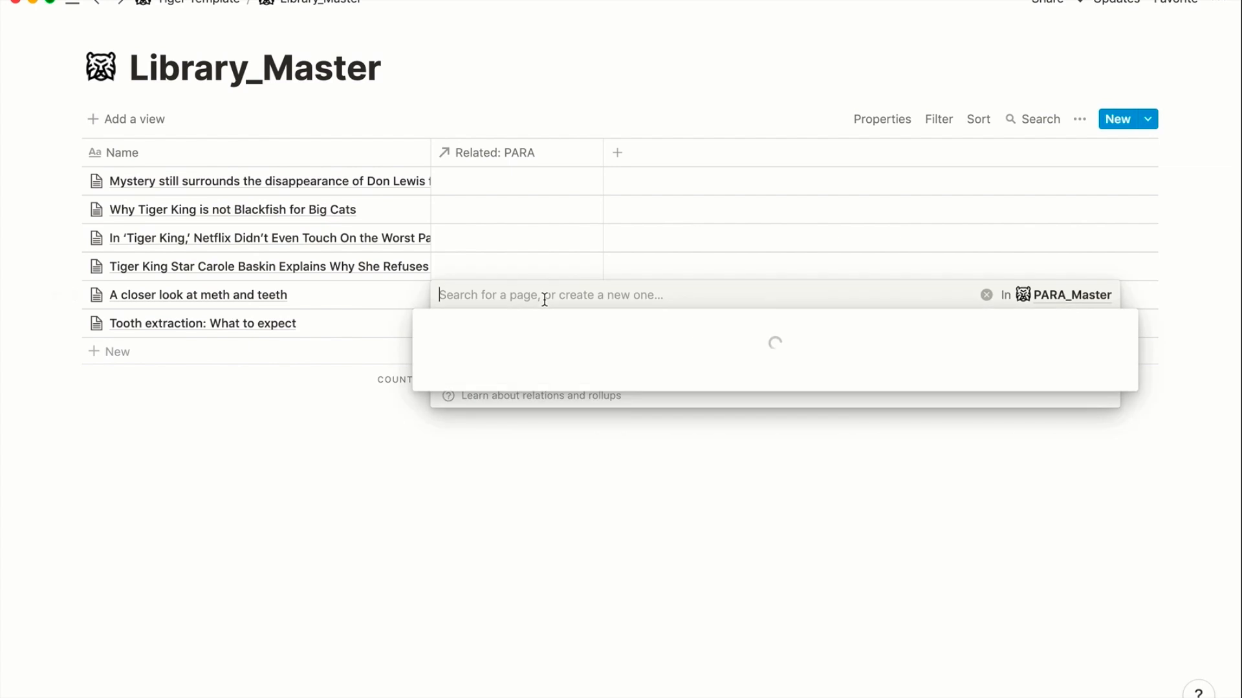
pyautogui.scroll(-5, 499, 582)
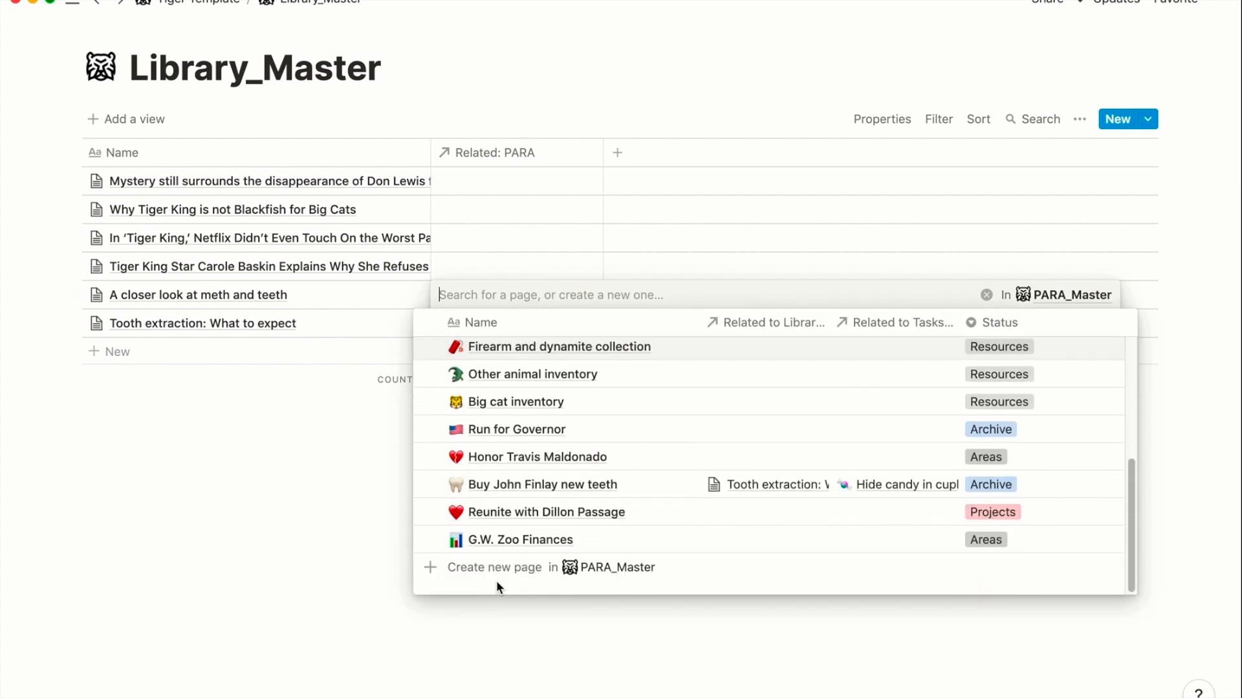
pyautogui.click(542, 485)
pyautogui.press('Escape')
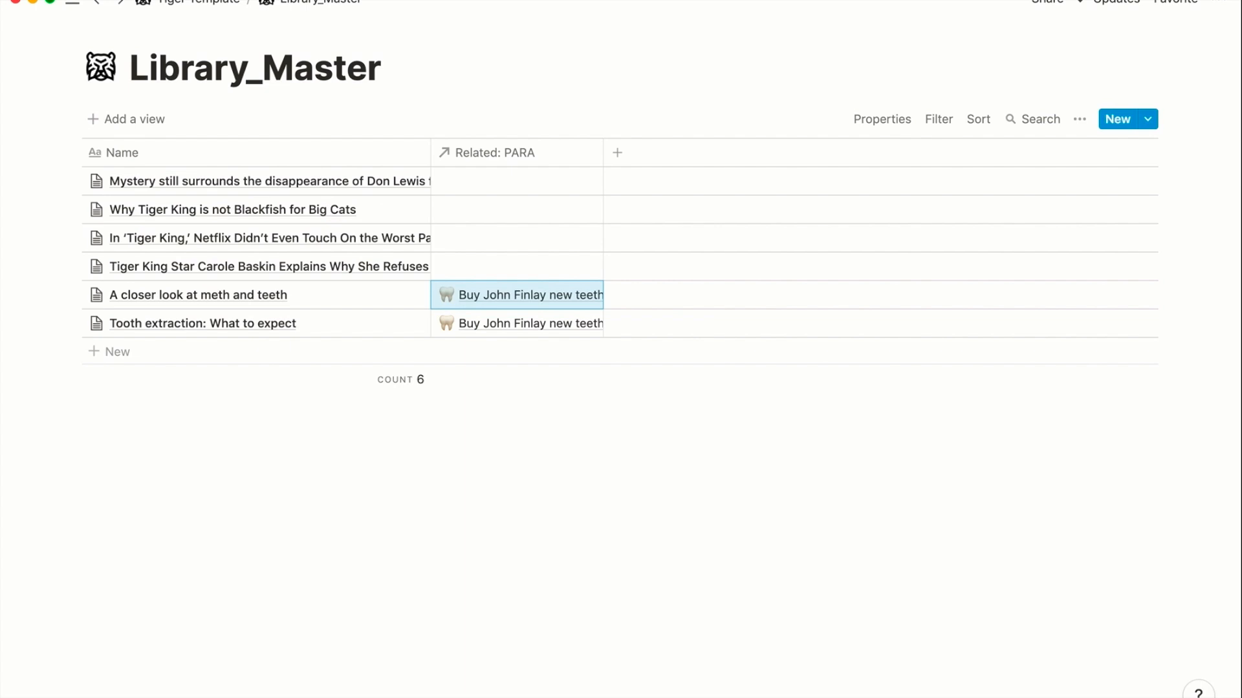
# Open the Notes_Master database from the Tiger Template page and add a new property named "Related: PARA".
pyautogui.click(225, 3)
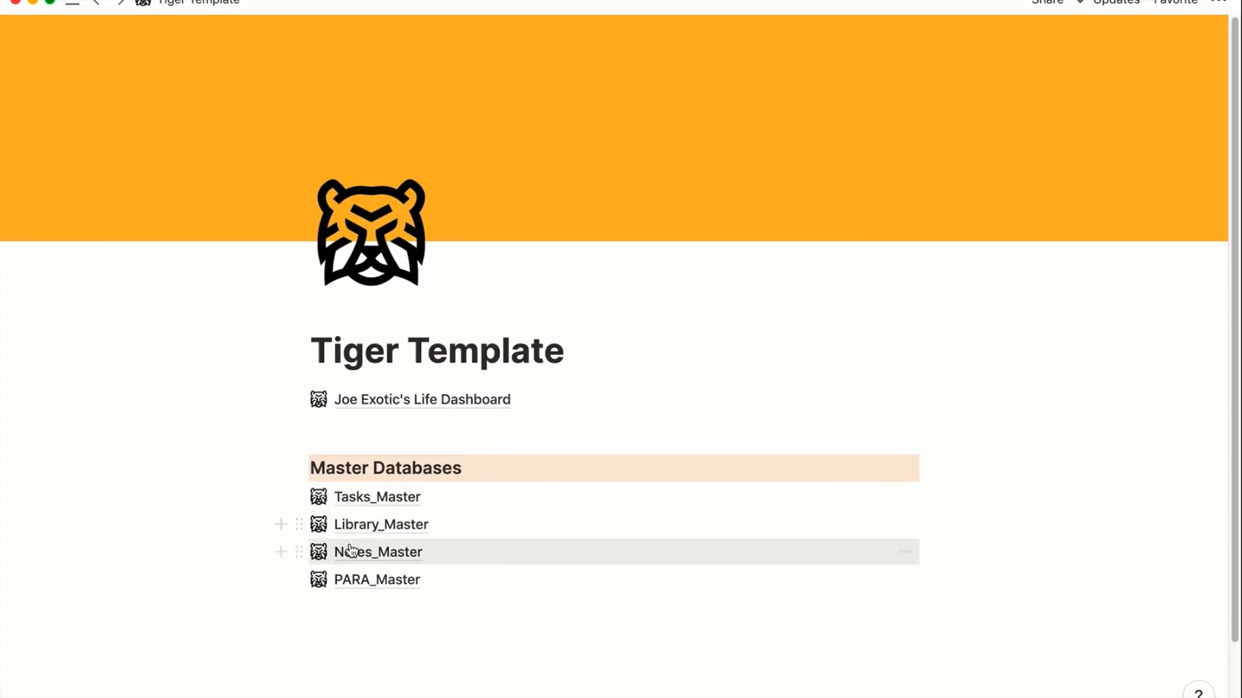
pyautogui.click(350, 551)
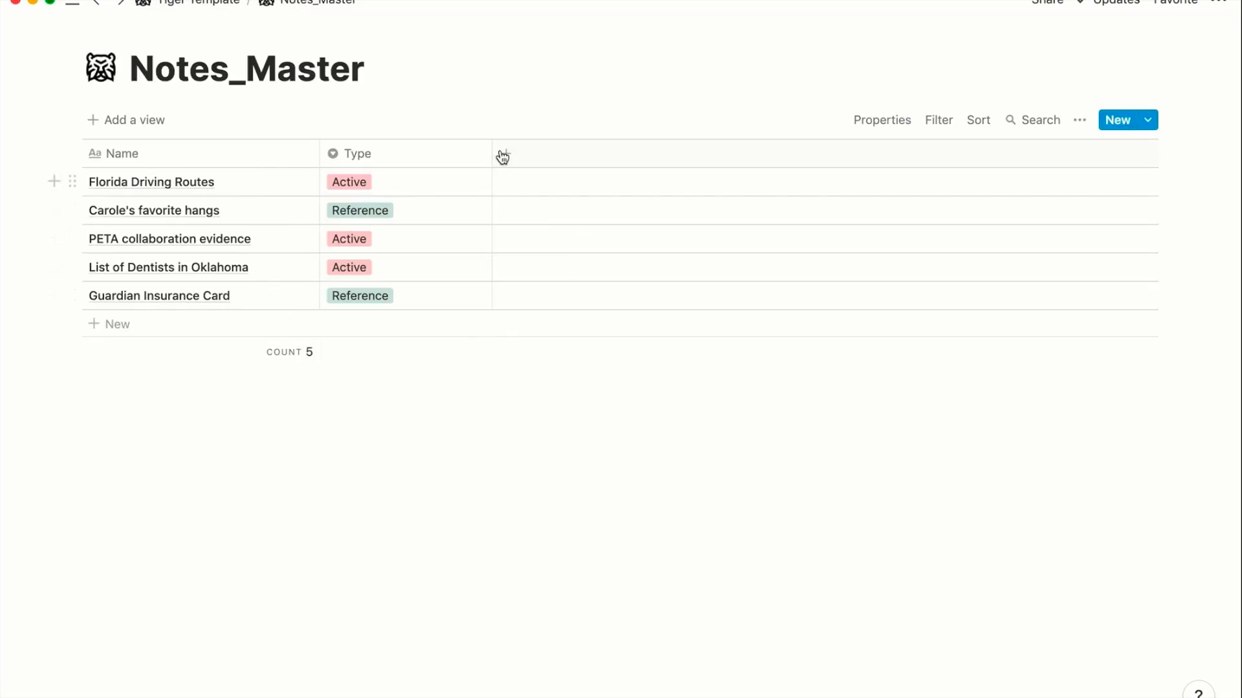
pyautogui.click(502, 156)
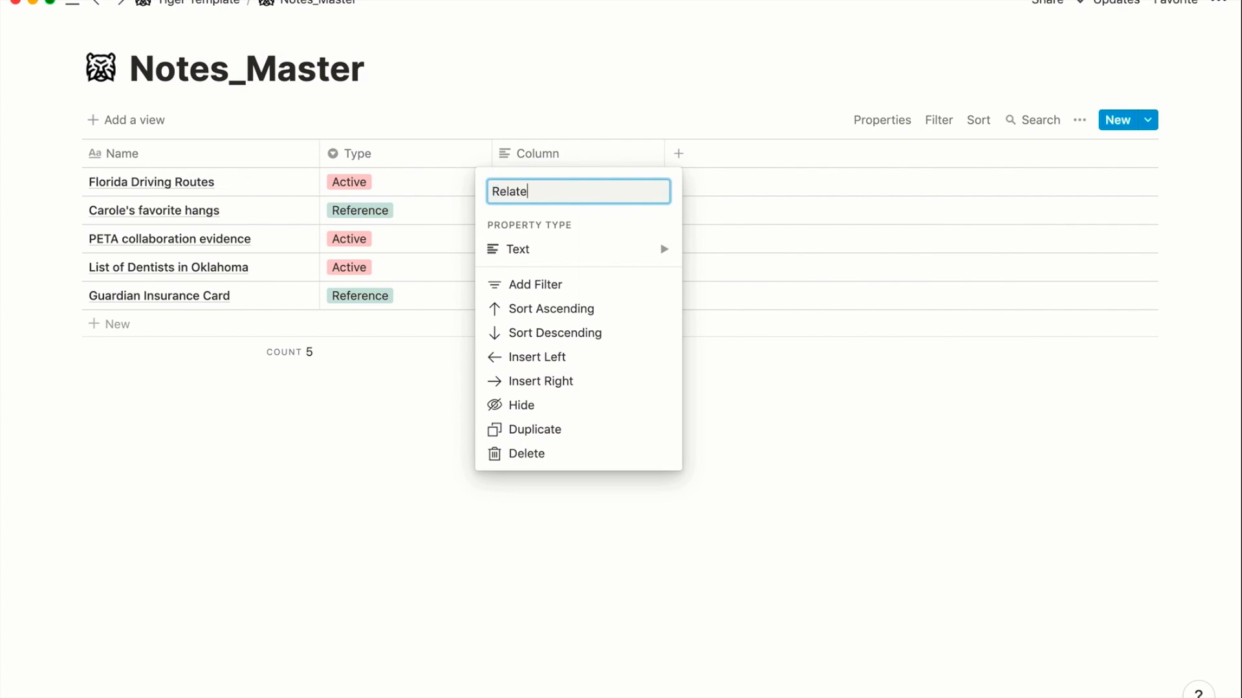
pyautogui.click(592, 250)
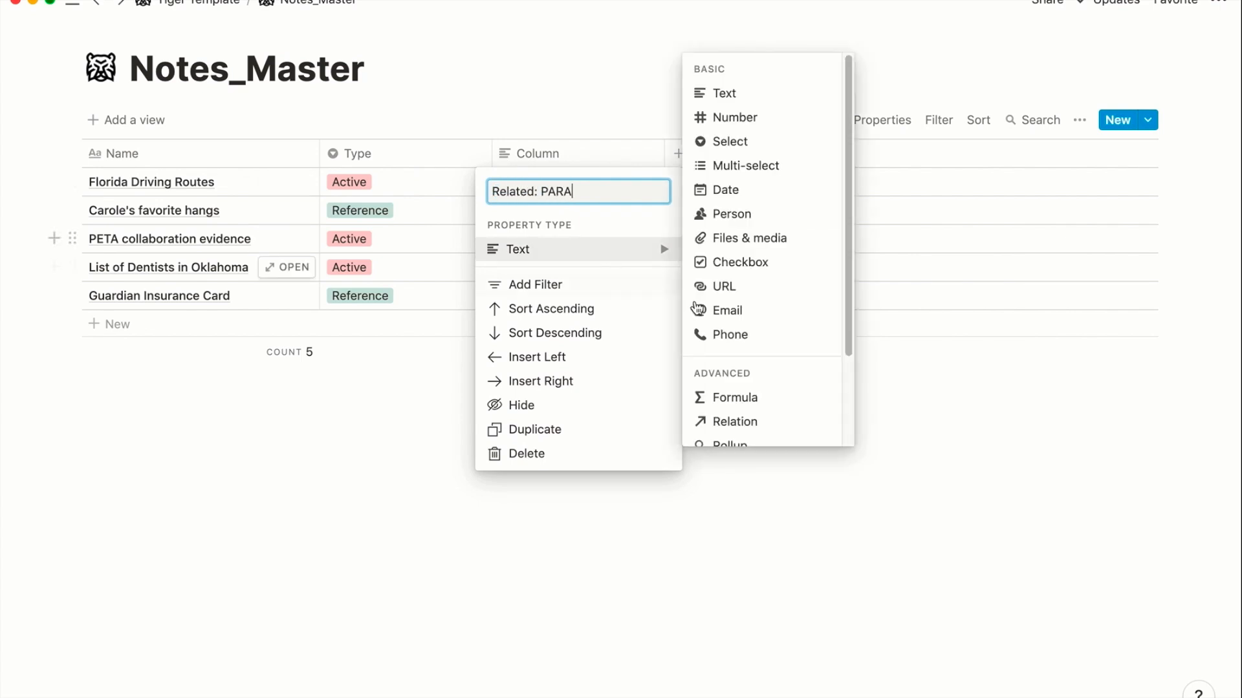
pyautogui.click(736, 423)
pyautogui.click(670, 362)
pyautogui.write('master')
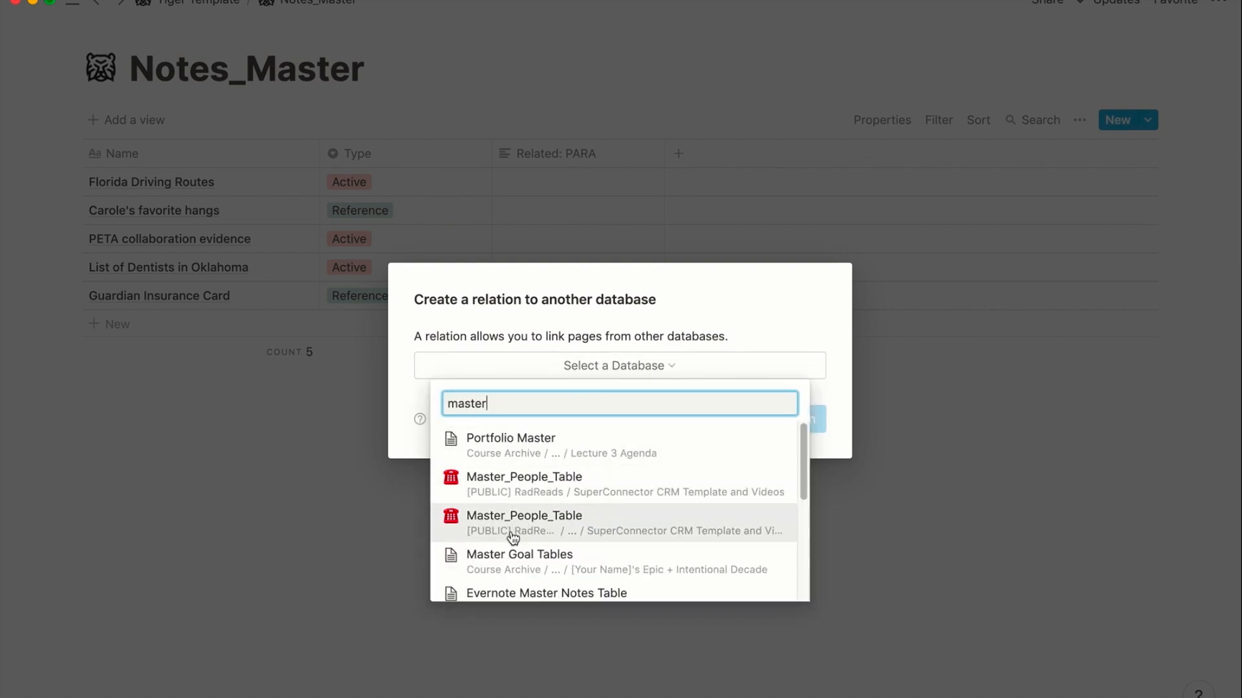
pyautogui.scroll(-5, 514, 531)
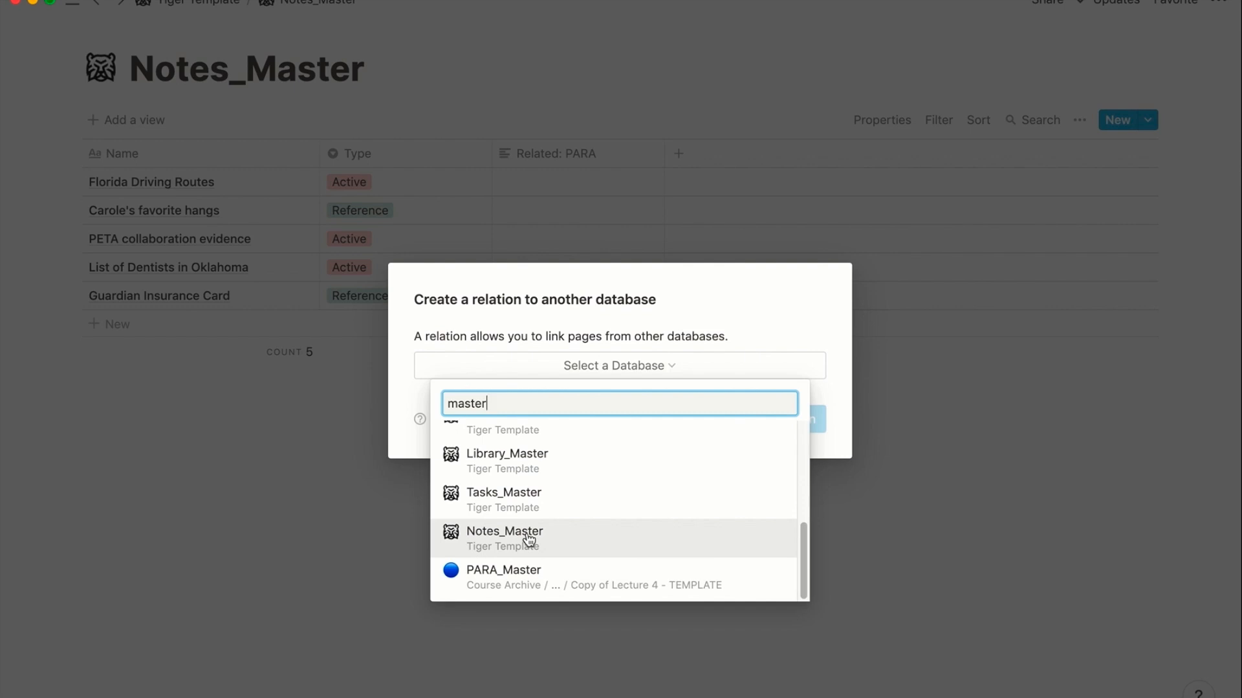
pyautogui.click(529, 538)
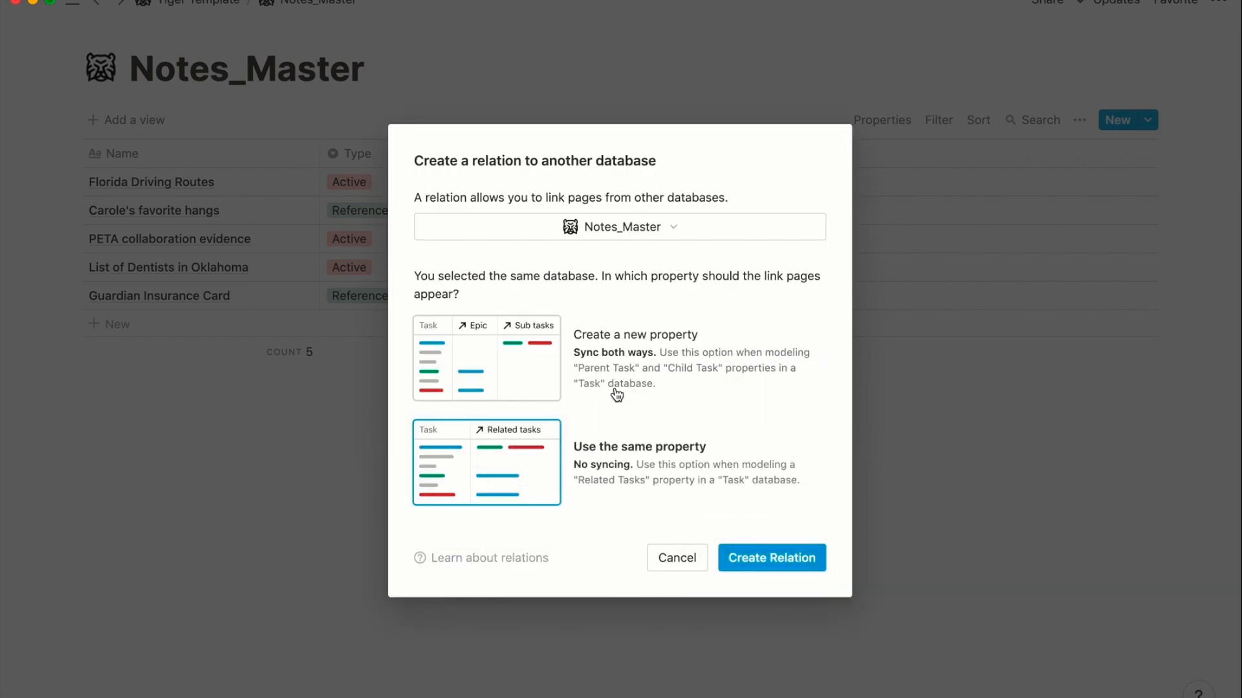
pyautogui.click(681, 568)
# Make Notes_Master's Related: PARA property a relation to the PARA_Master database that has the tiger icon.
pyautogui.click(638, 155)
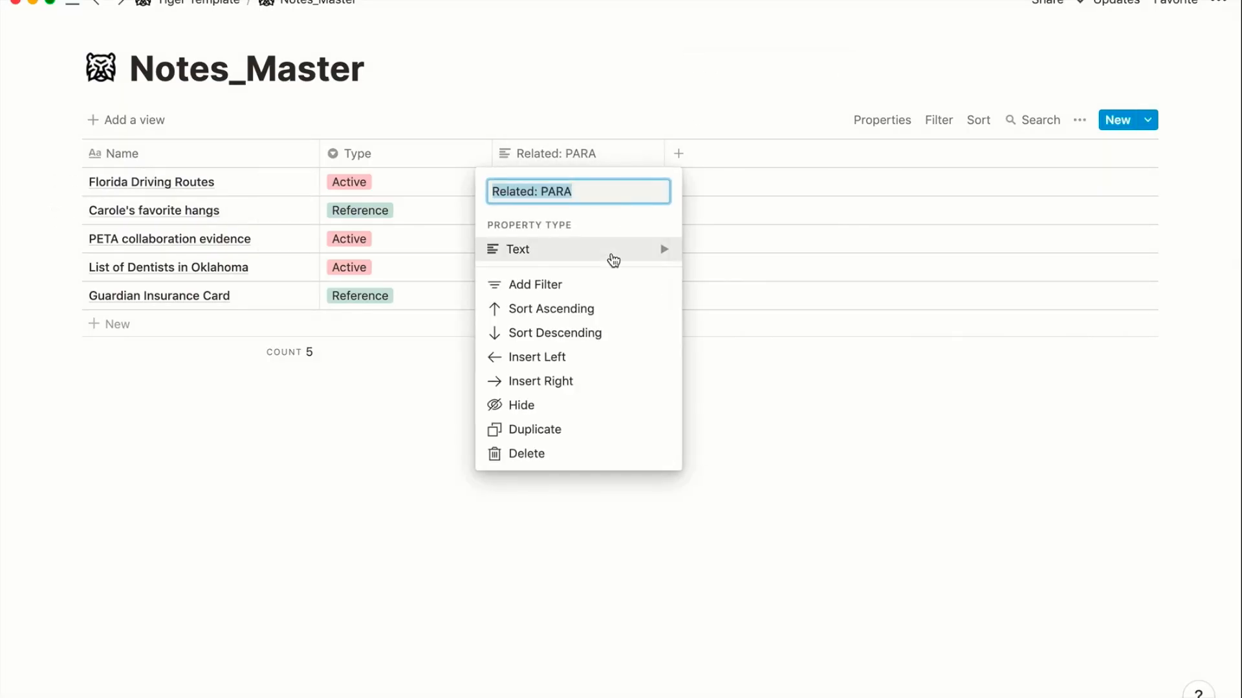
pyautogui.moveTo(614, 260)
pyautogui.click(729, 422)
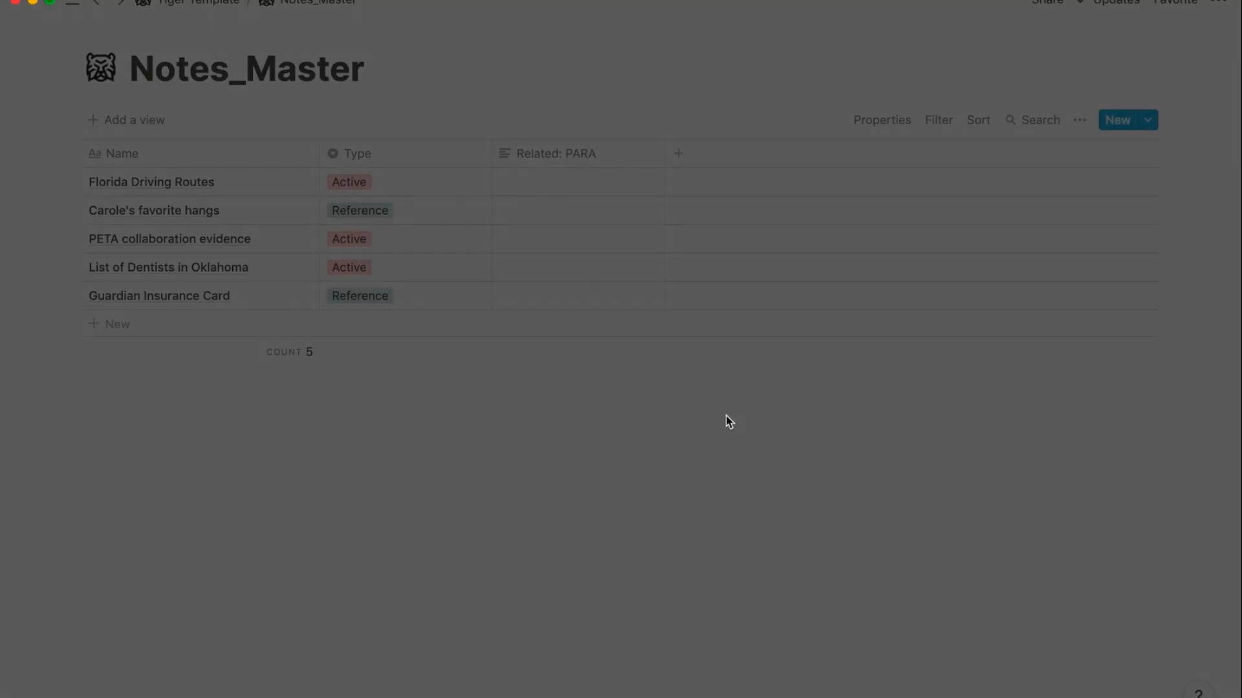
pyautogui.click(715, 366)
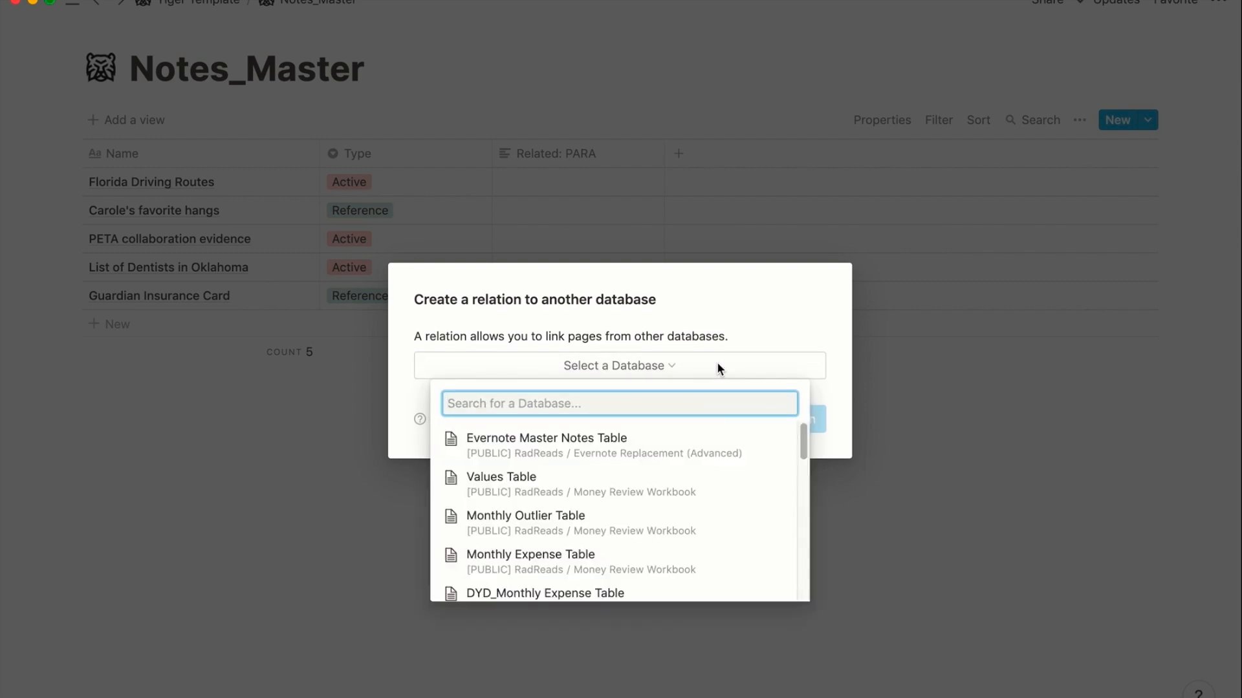
pyautogui.write('PARA')
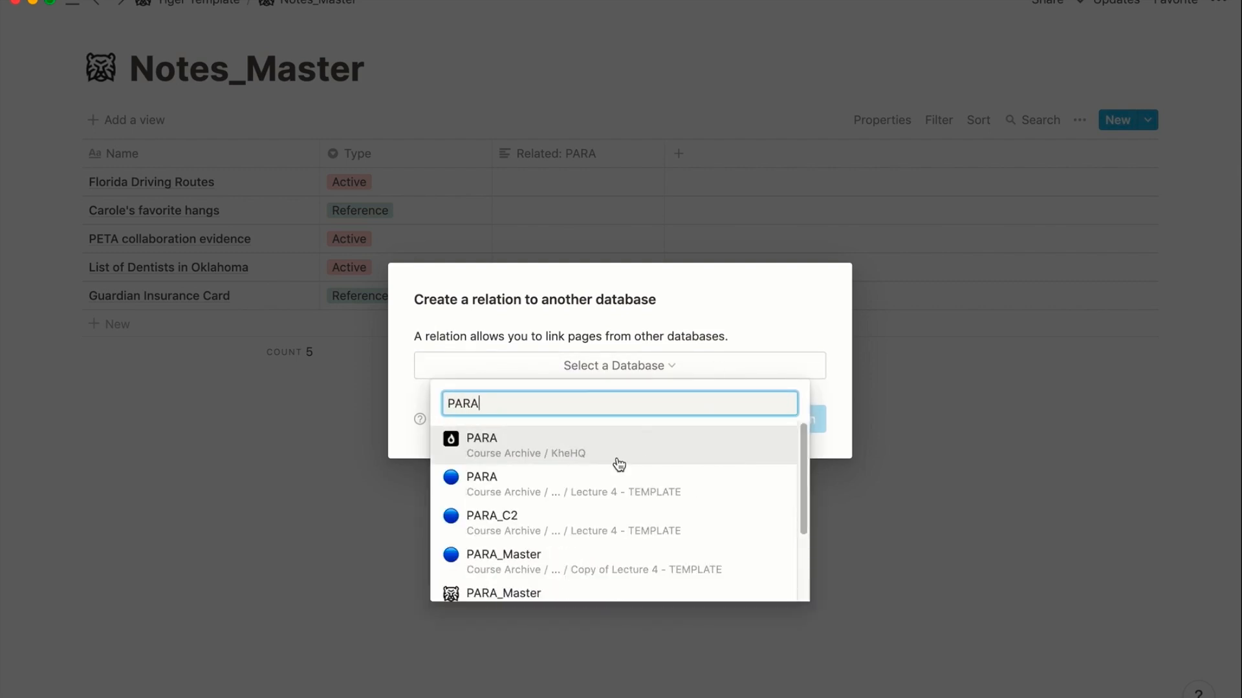
pyautogui.click(567, 593)
pyautogui.click(794, 421)
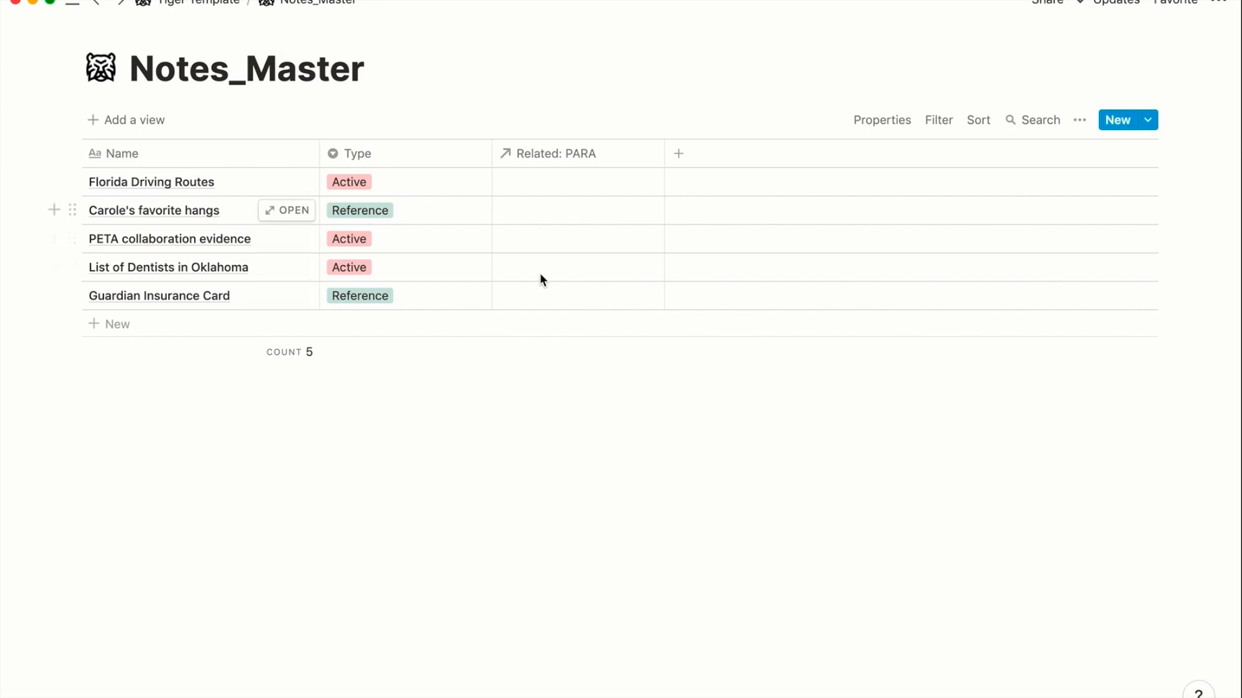
# Relate the note "Guardian Insurance Card" to the PARA_Master entry "Buy John Finlay new teeth".
pyautogui.click(531, 298)
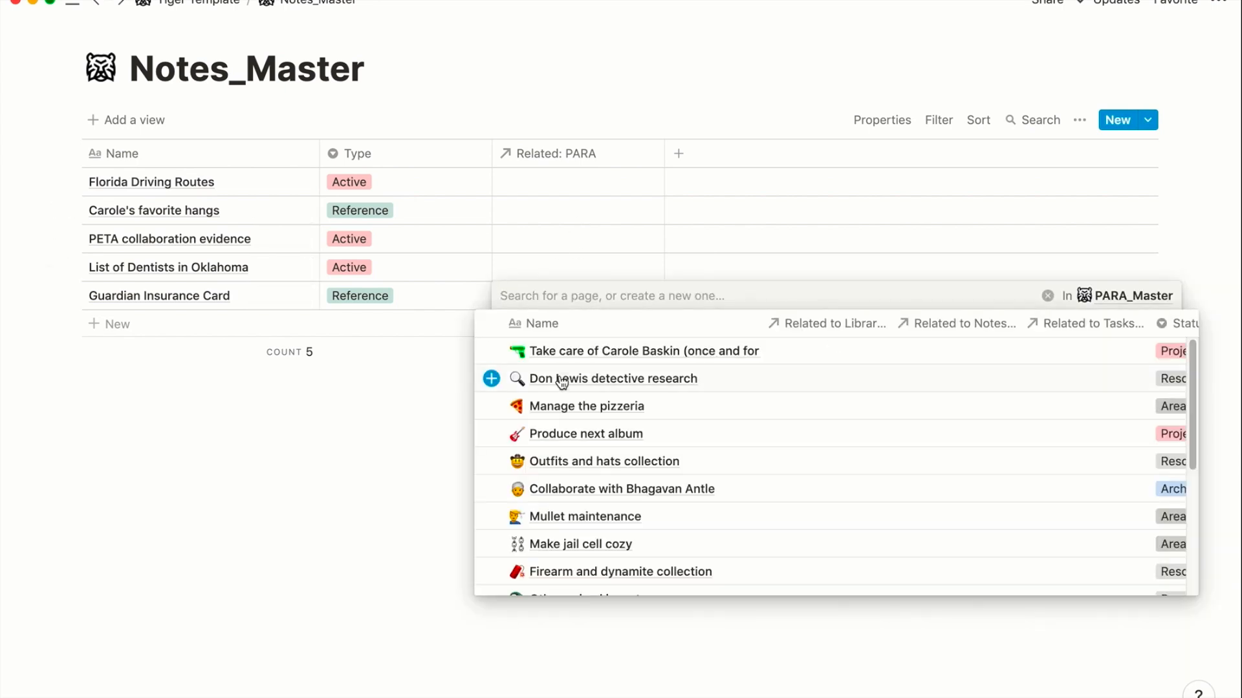
pyautogui.scroll(-3, 561, 381)
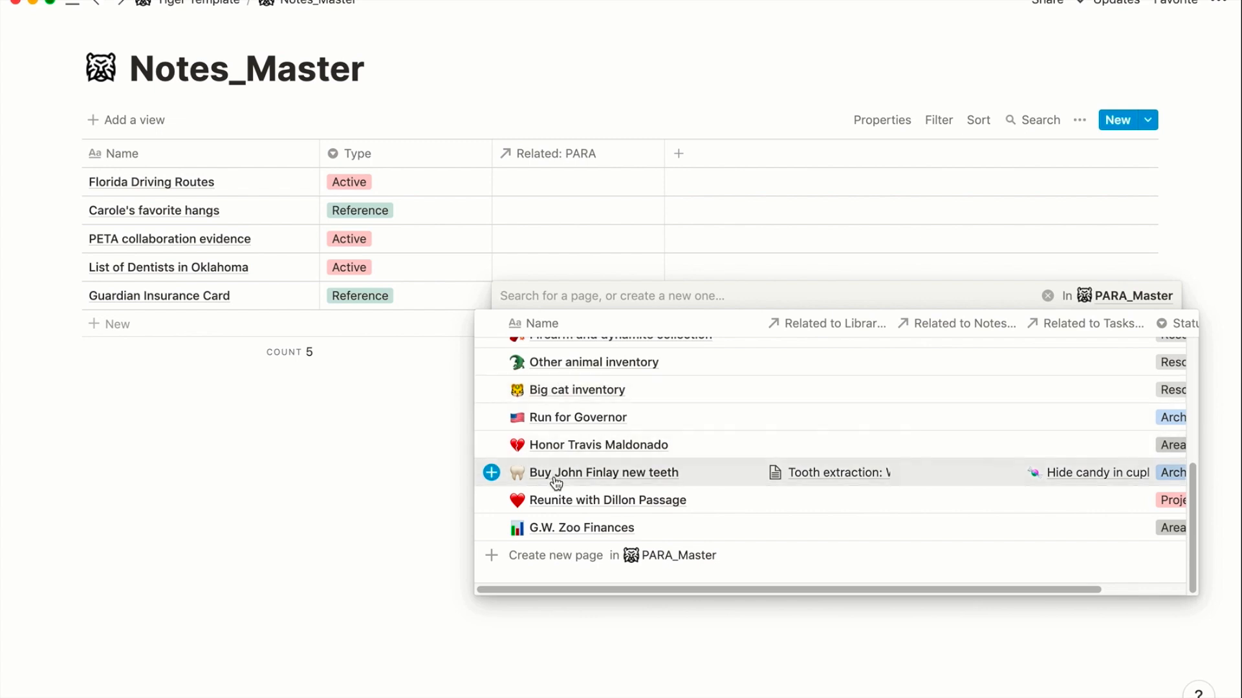
pyautogui.click(555, 483)
pyautogui.click(445, 482)
# Relate the note "List of Dentists in Oklahoma" to the PARA_Master entry "Buy John Finlay new teeth".
pyautogui.click(564, 266)
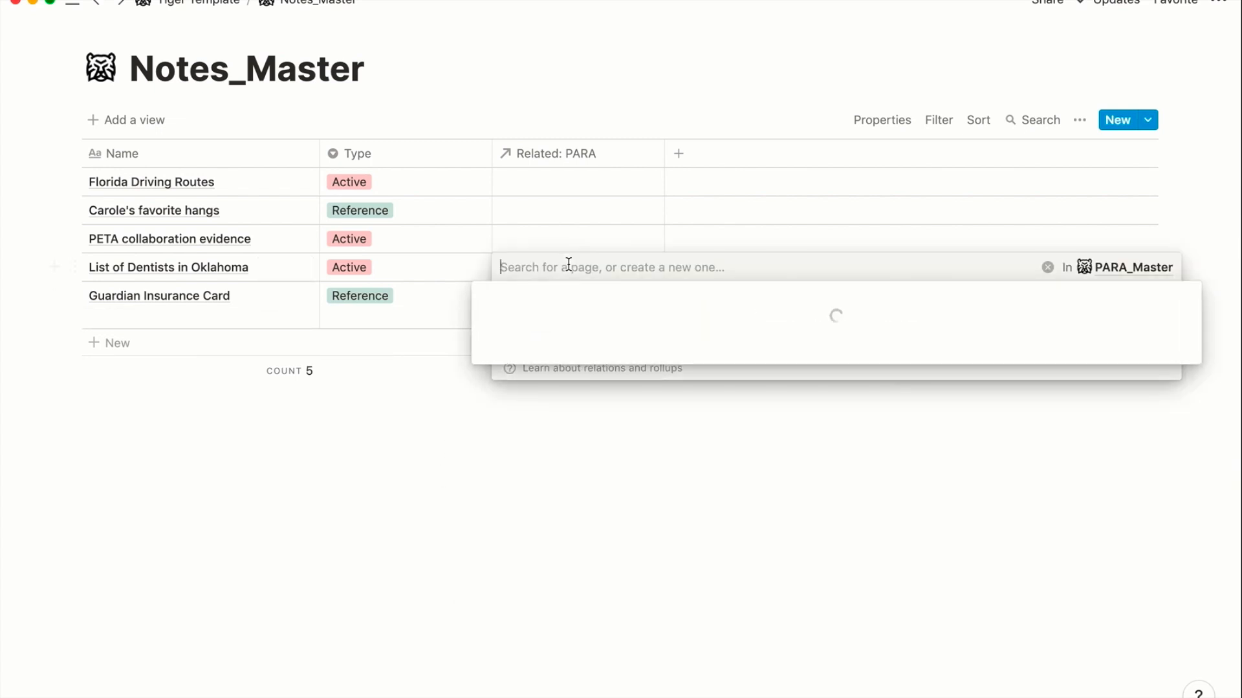
pyautogui.scroll(-5, 553, 349)
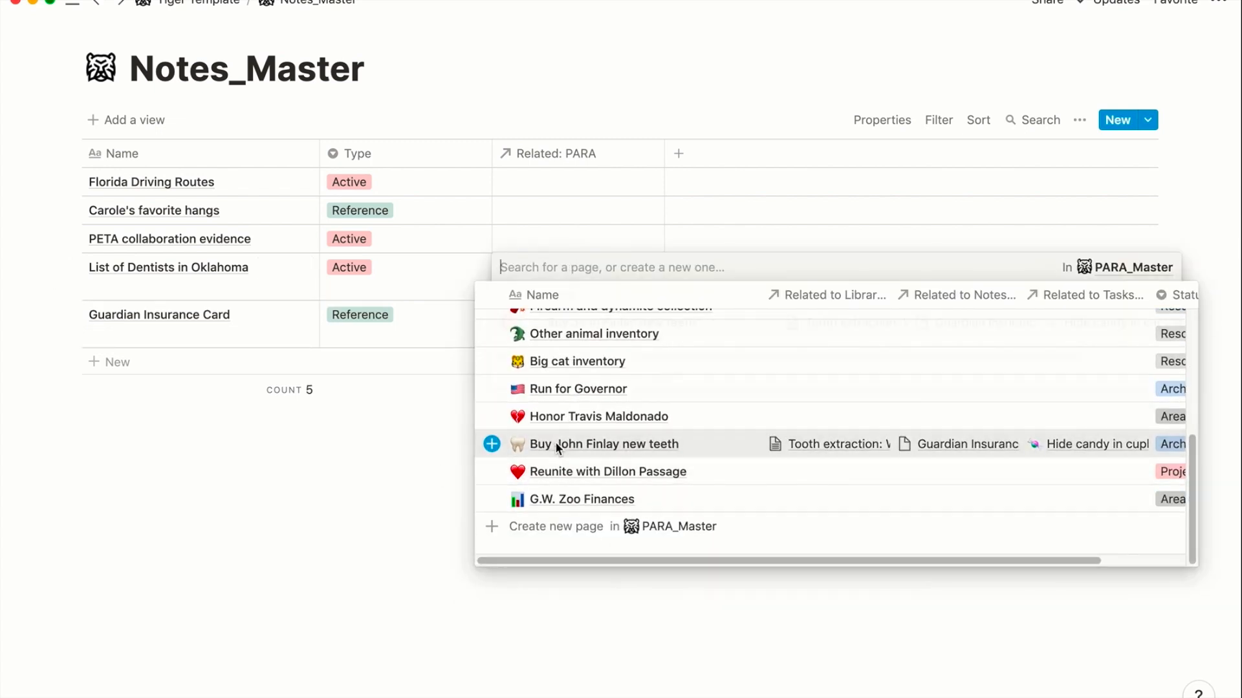
pyautogui.click(554, 444)
pyautogui.press('Escape')
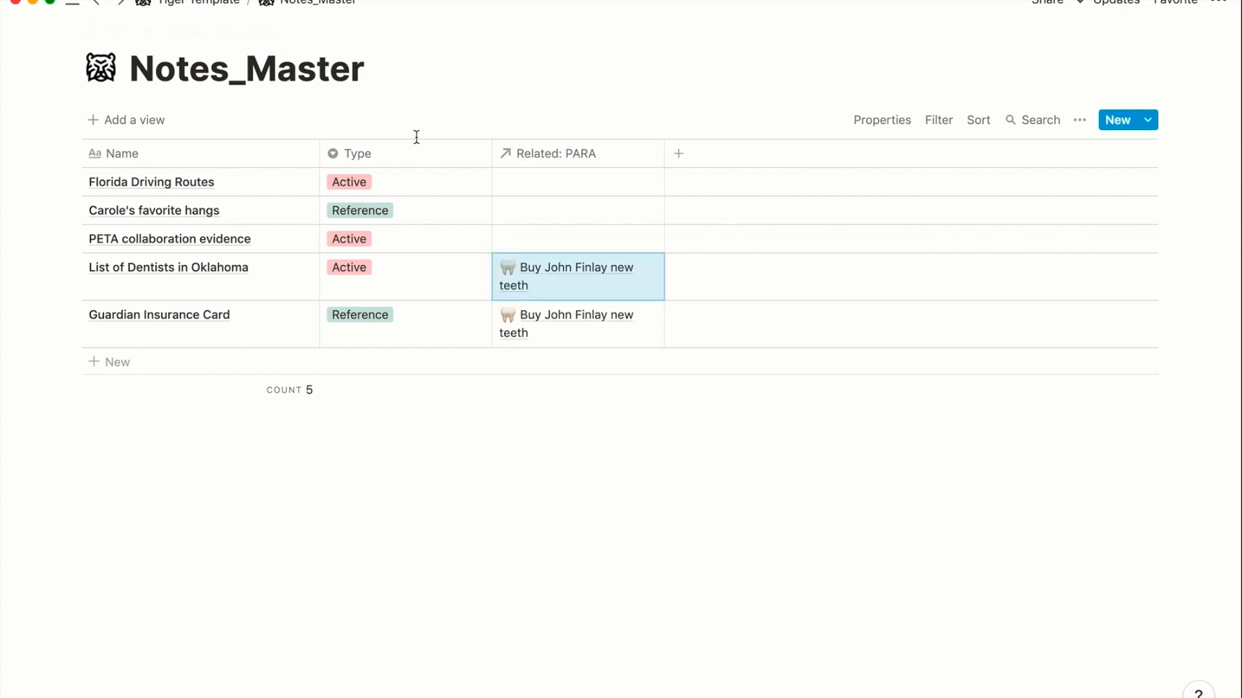
# Open the archived entry "Buy John Finlay new teeth" from Joe Exotic's Life Dashboard as a full page.
pyautogui.click(226, 8)
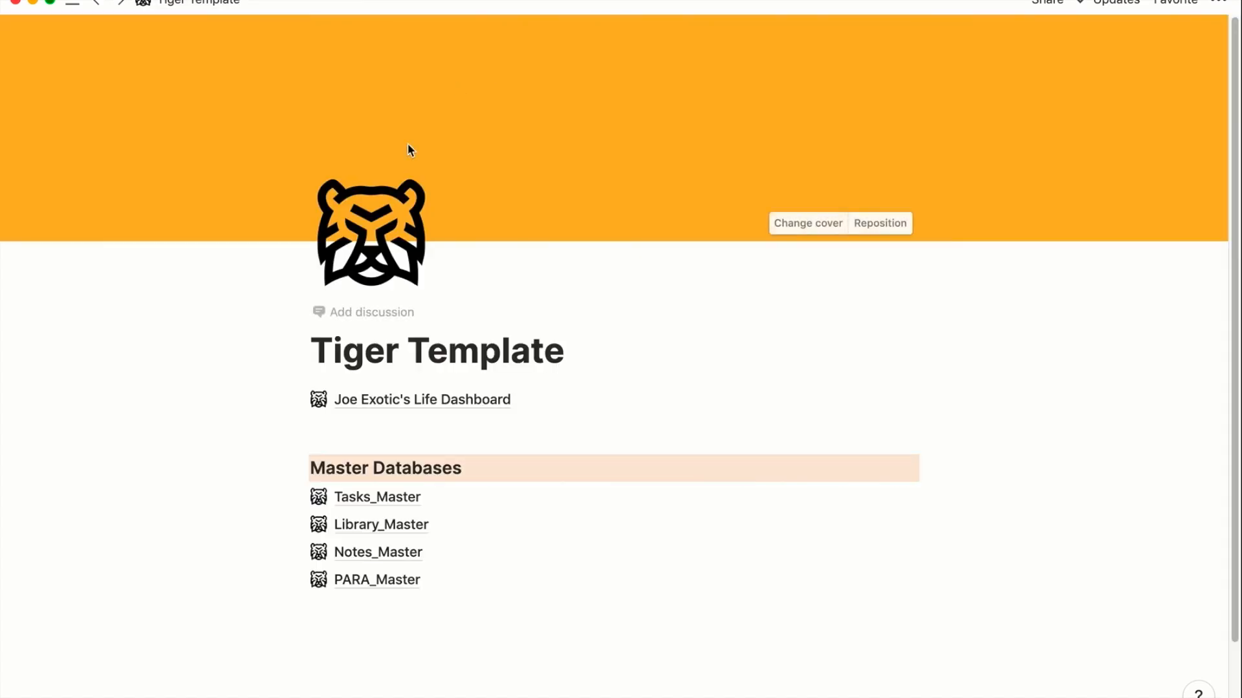
pyautogui.click(356, 398)
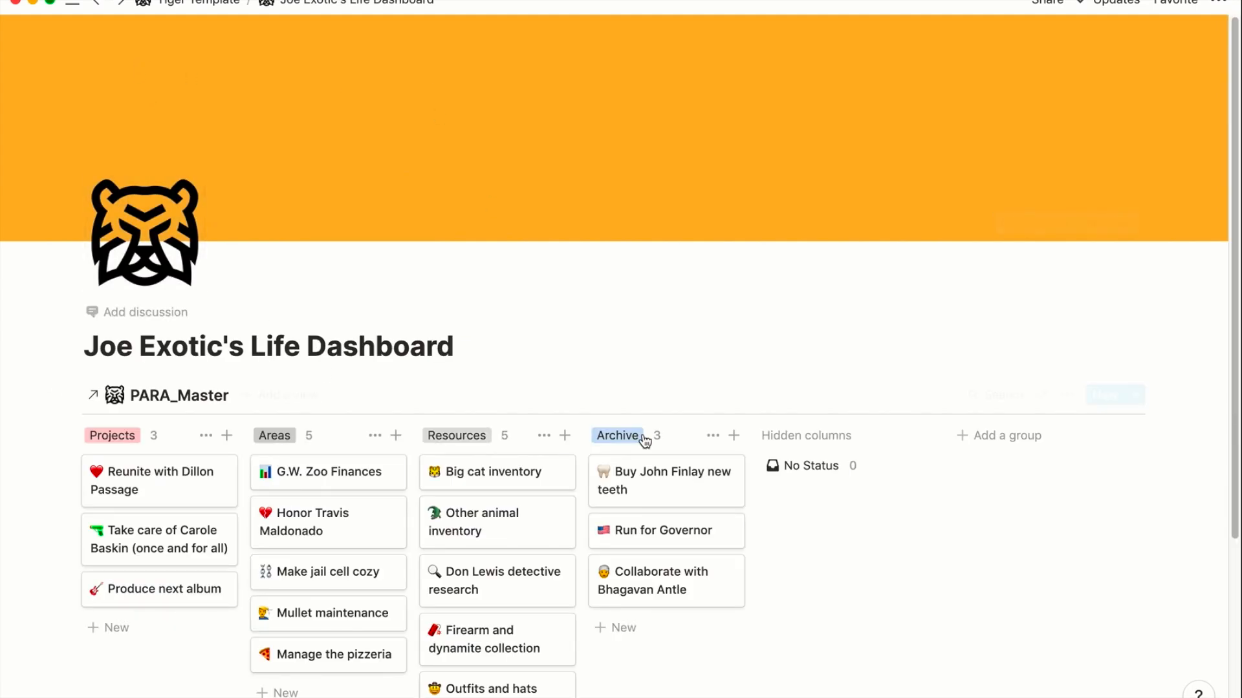
pyautogui.click(665, 494)
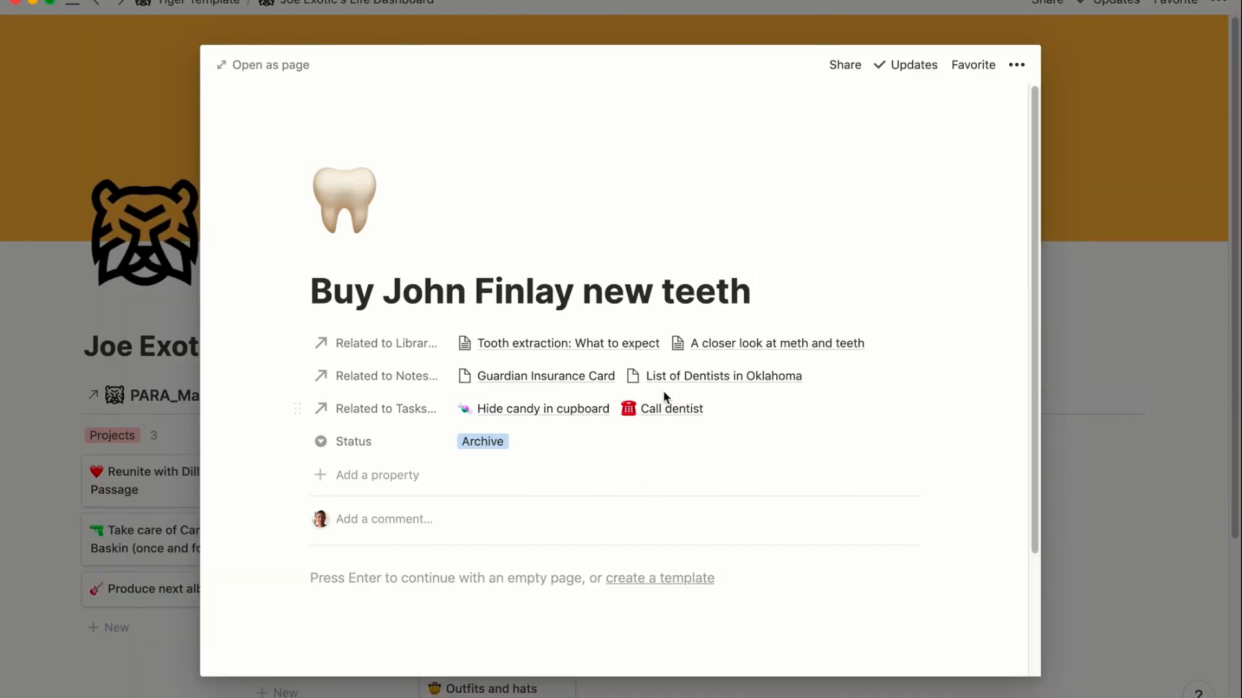
pyautogui.click(302, 67)
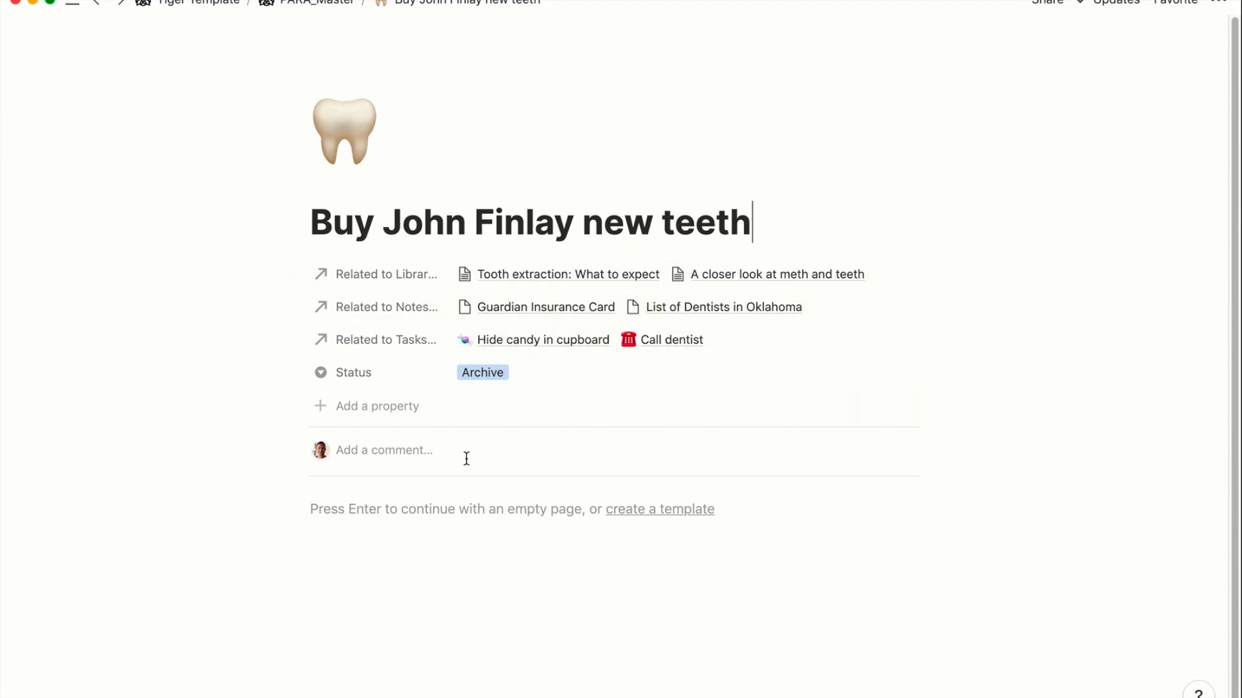
# Insert a linked database of the Tiger Template's Tasks_Master in the body of the "Buy John Finlay new teeth" page.
pyautogui.click(430, 526)
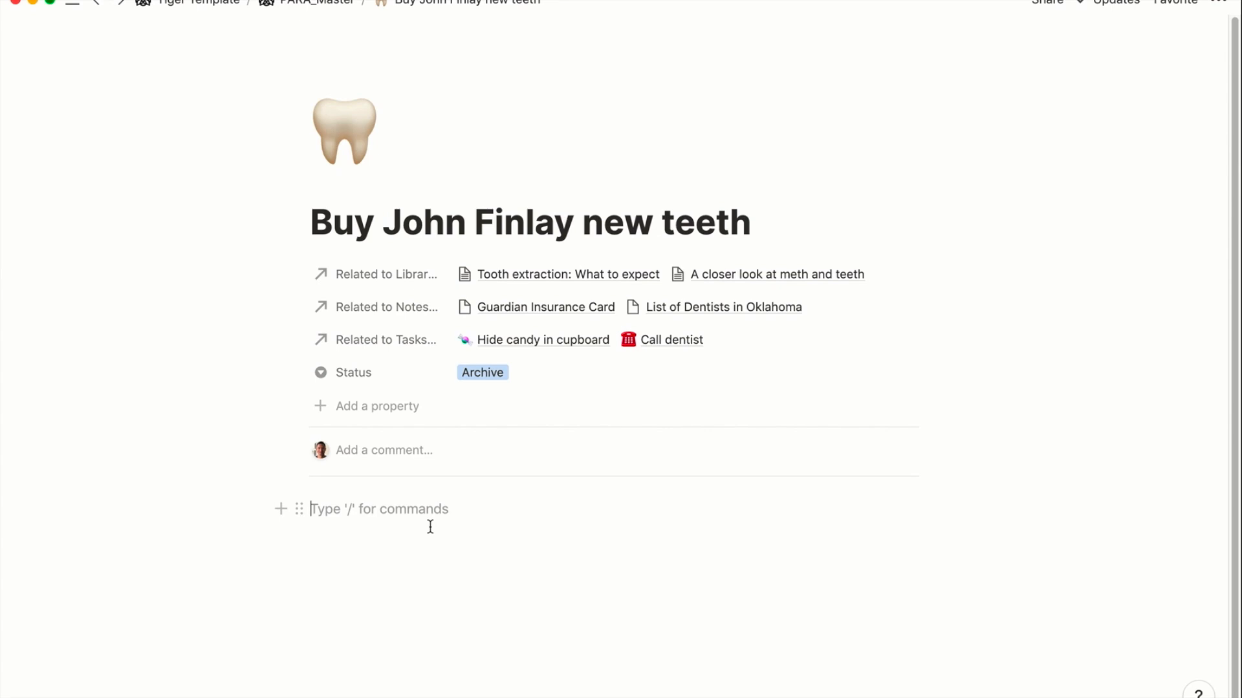
pyautogui.write('/create')
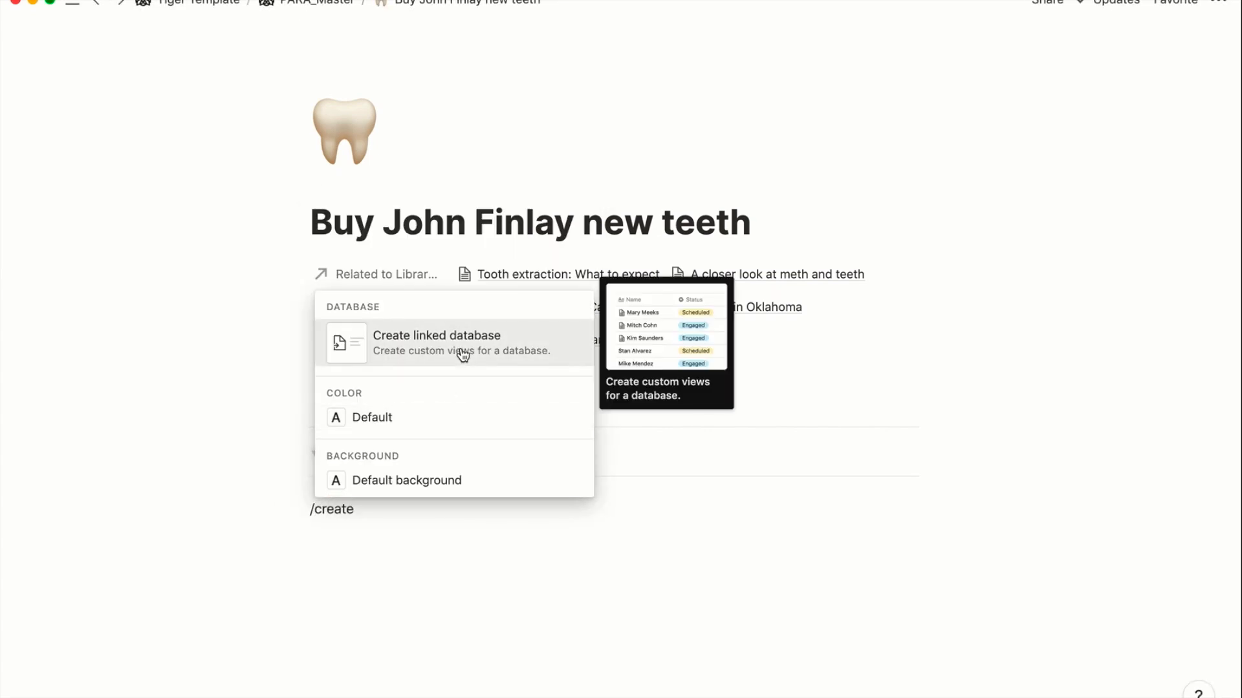
pyautogui.click(463, 355)
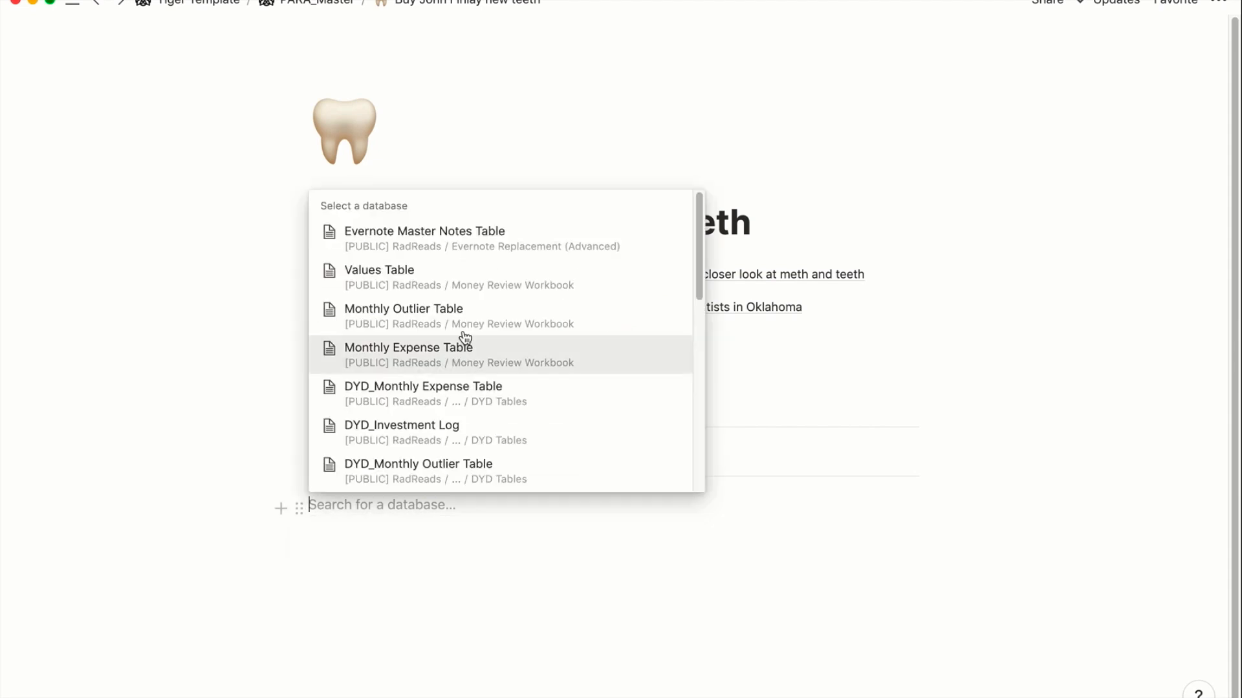
pyautogui.write('tasks')
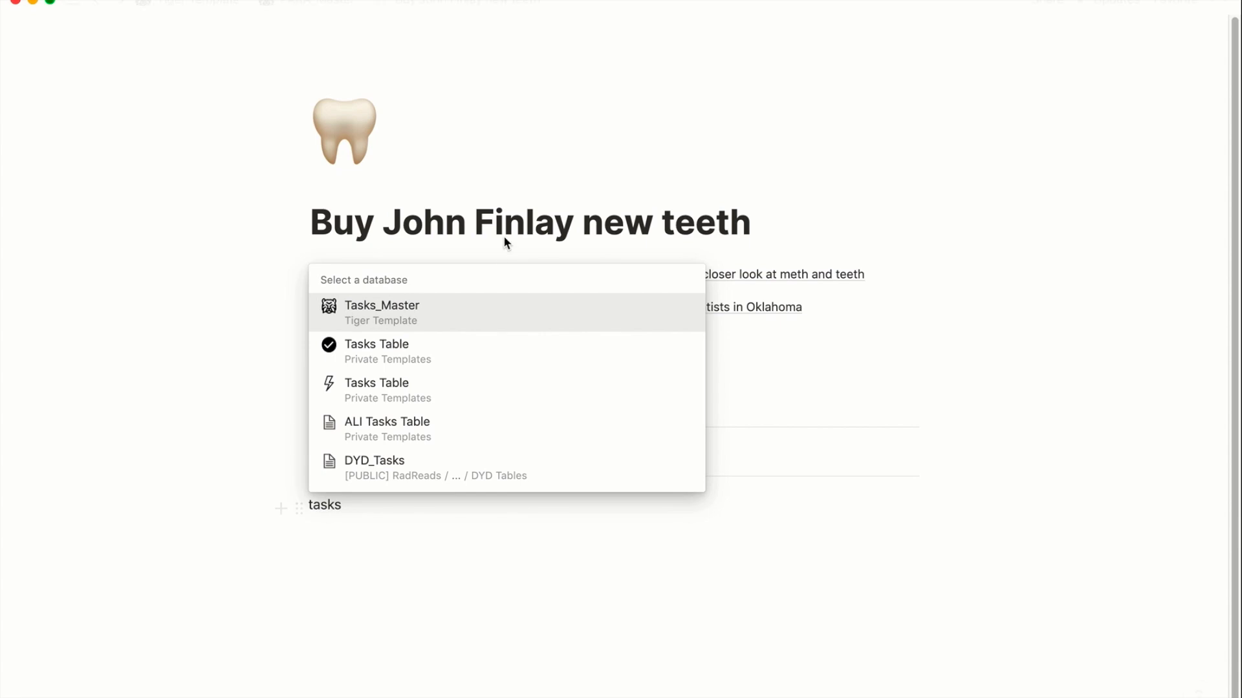
pyautogui.click(449, 324)
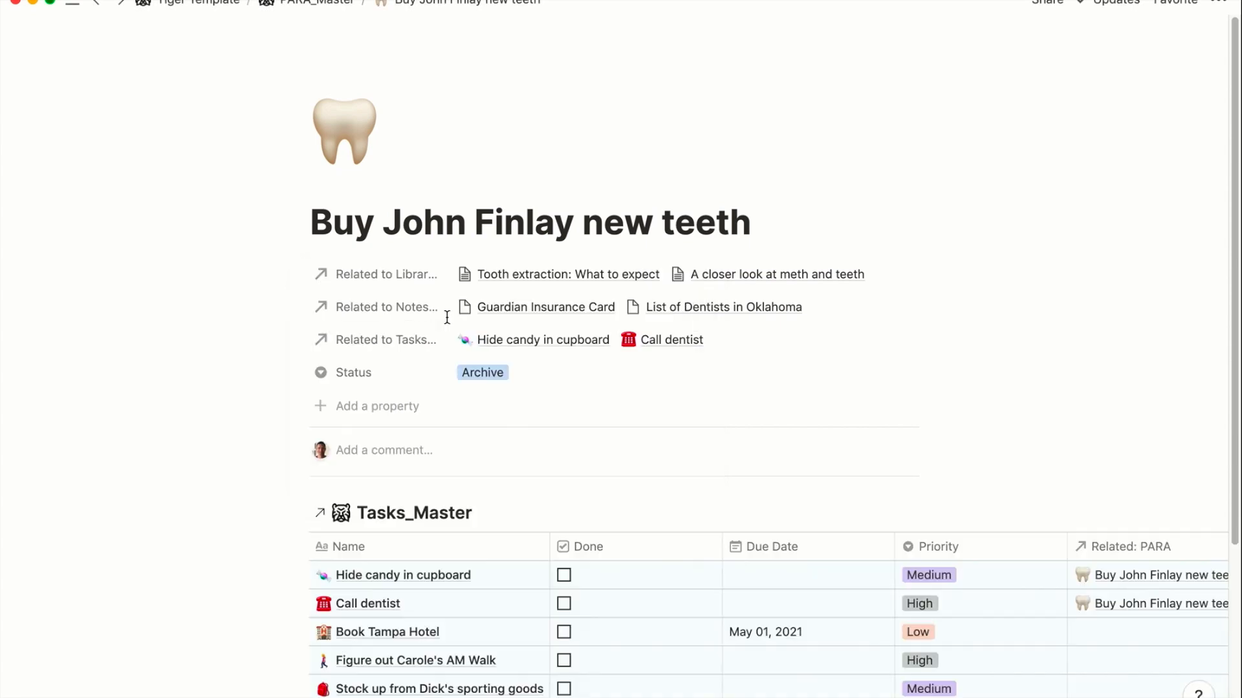
pyautogui.scroll(-5, 458, 394)
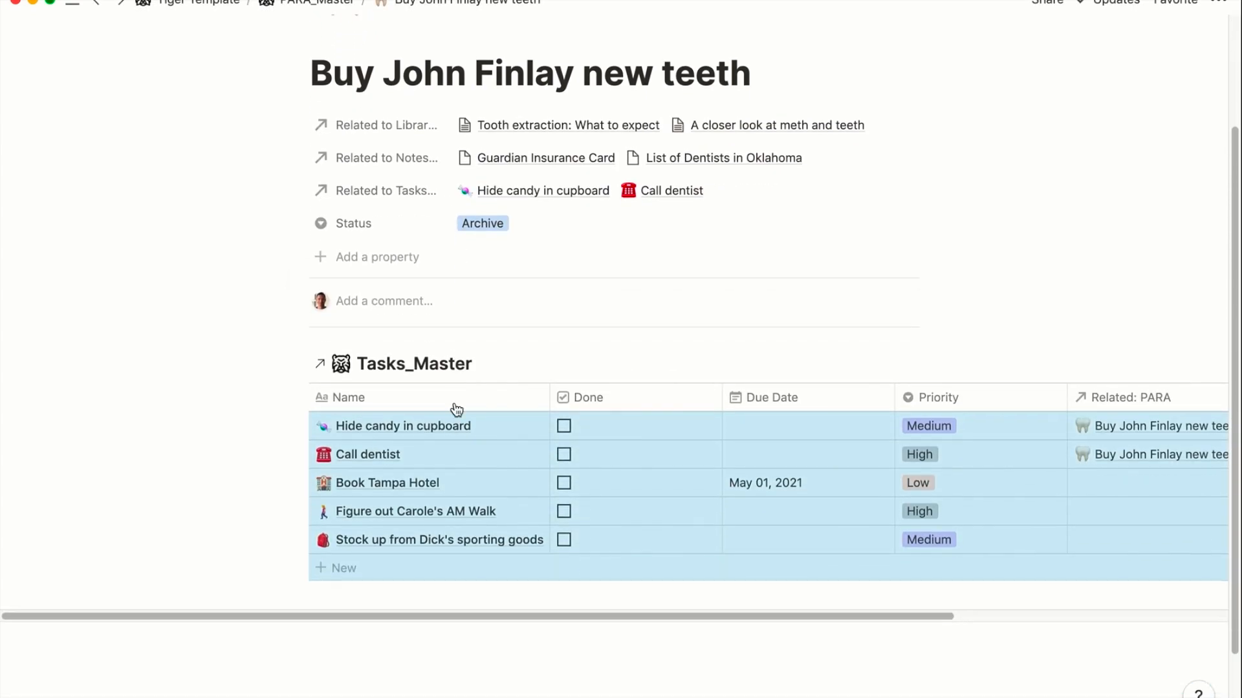
pyautogui.click(1219, 5)
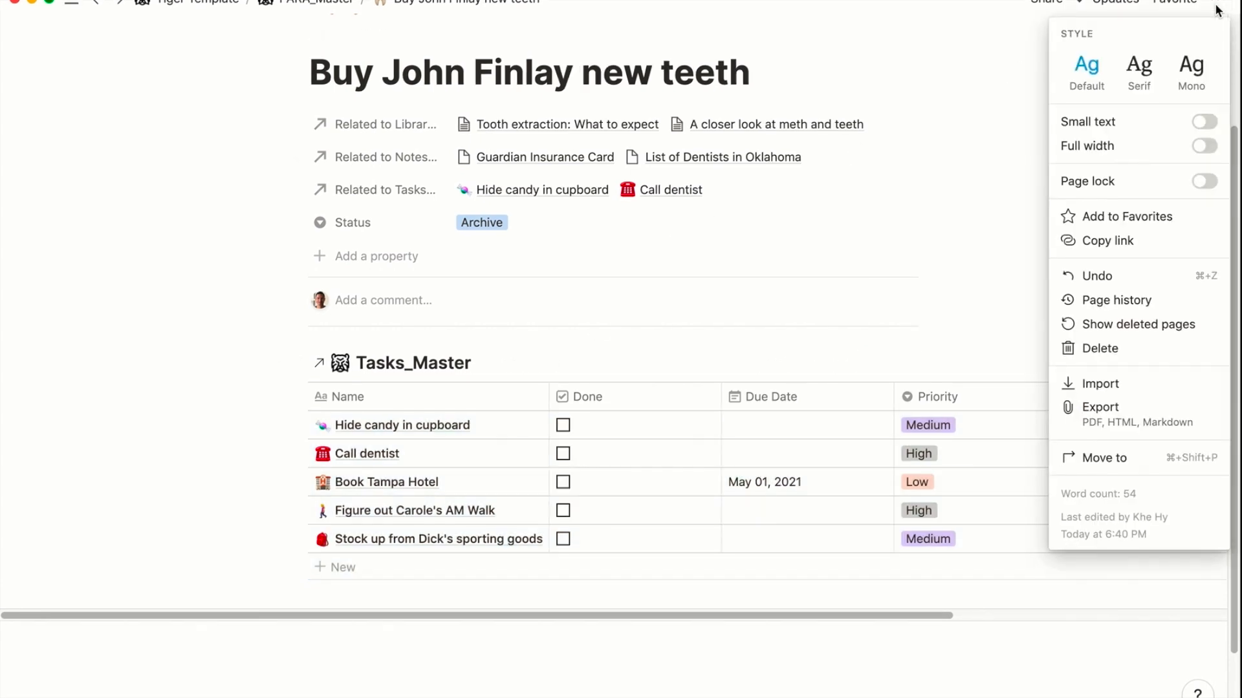
pyautogui.click(1204, 146)
pyautogui.click(1205, 123)
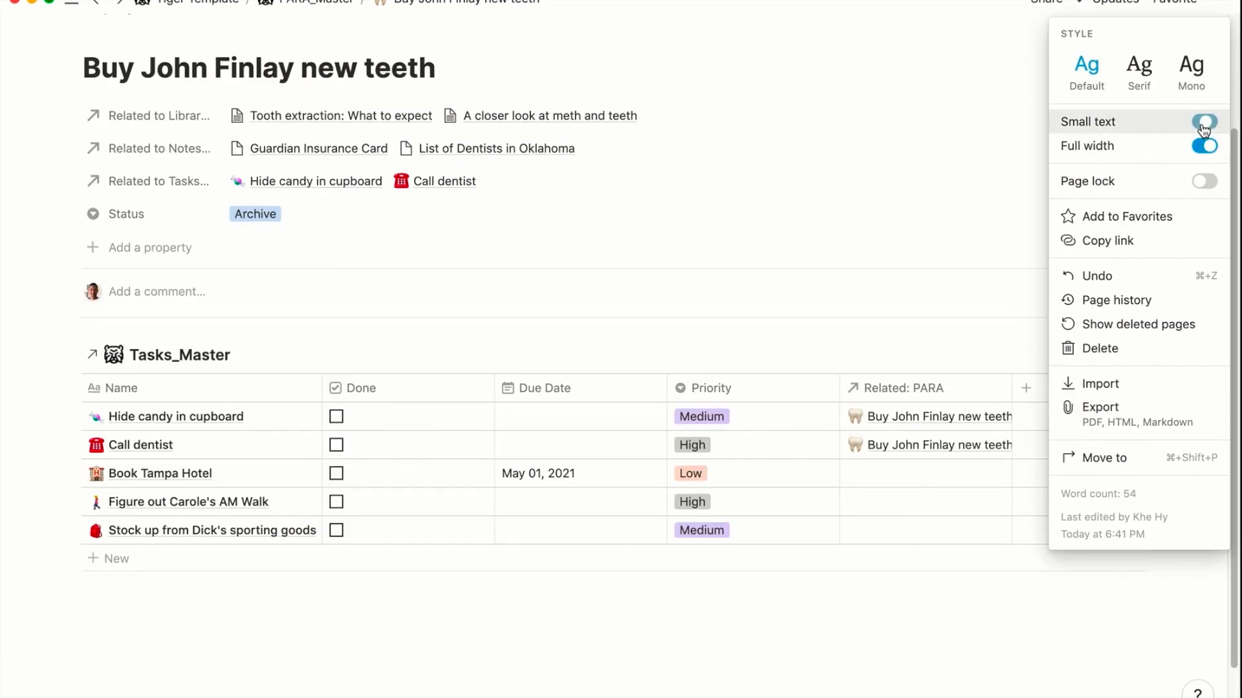
pyautogui.click(795, 251)
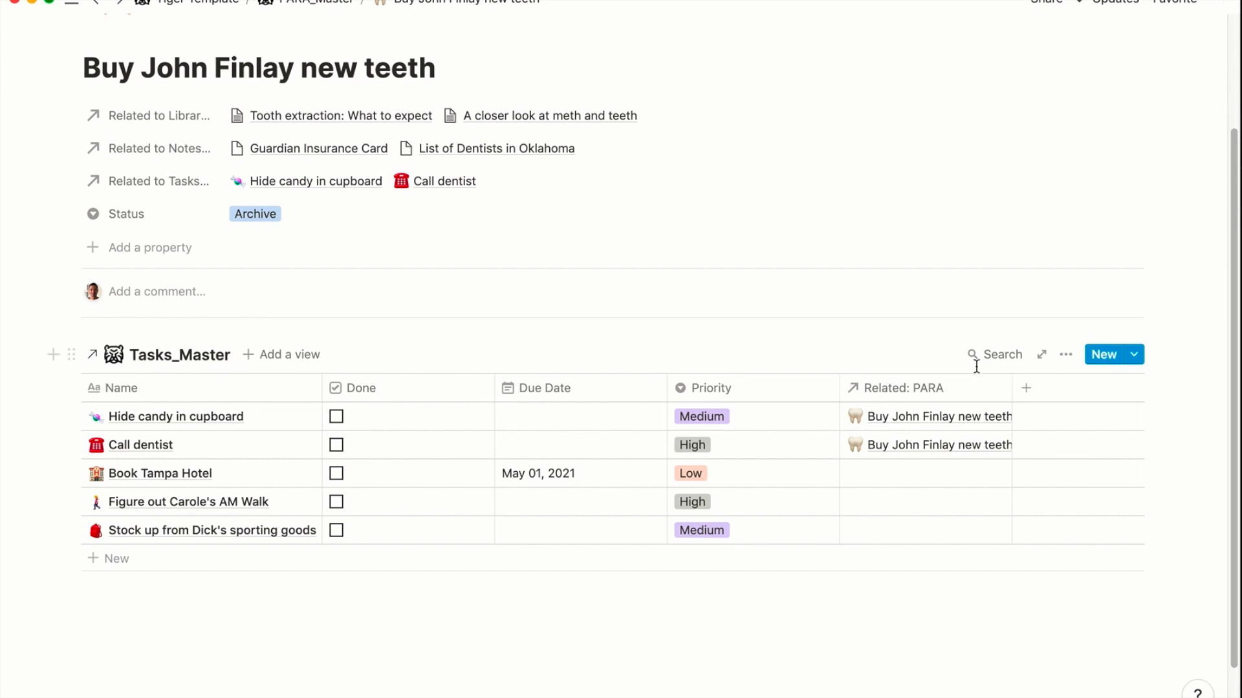
# Hide the Related: PARA property in the linked Tasks_Master table.
pyautogui.click(1065, 355)
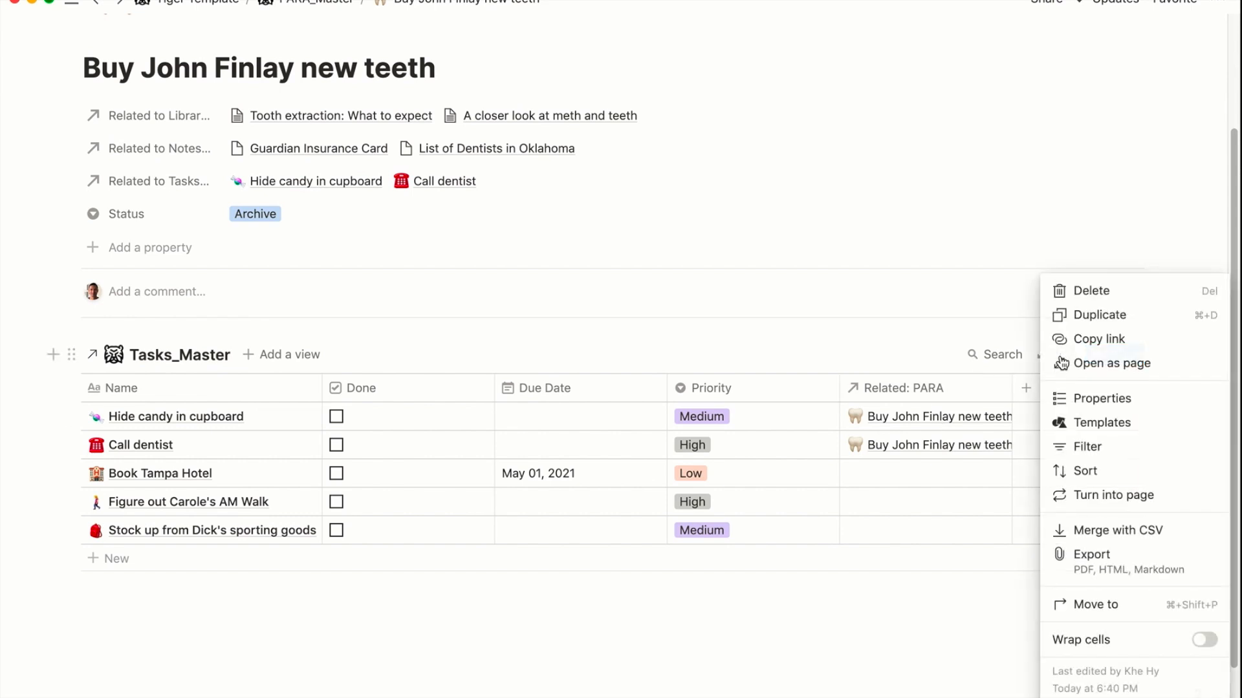
pyautogui.click(1099, 406)
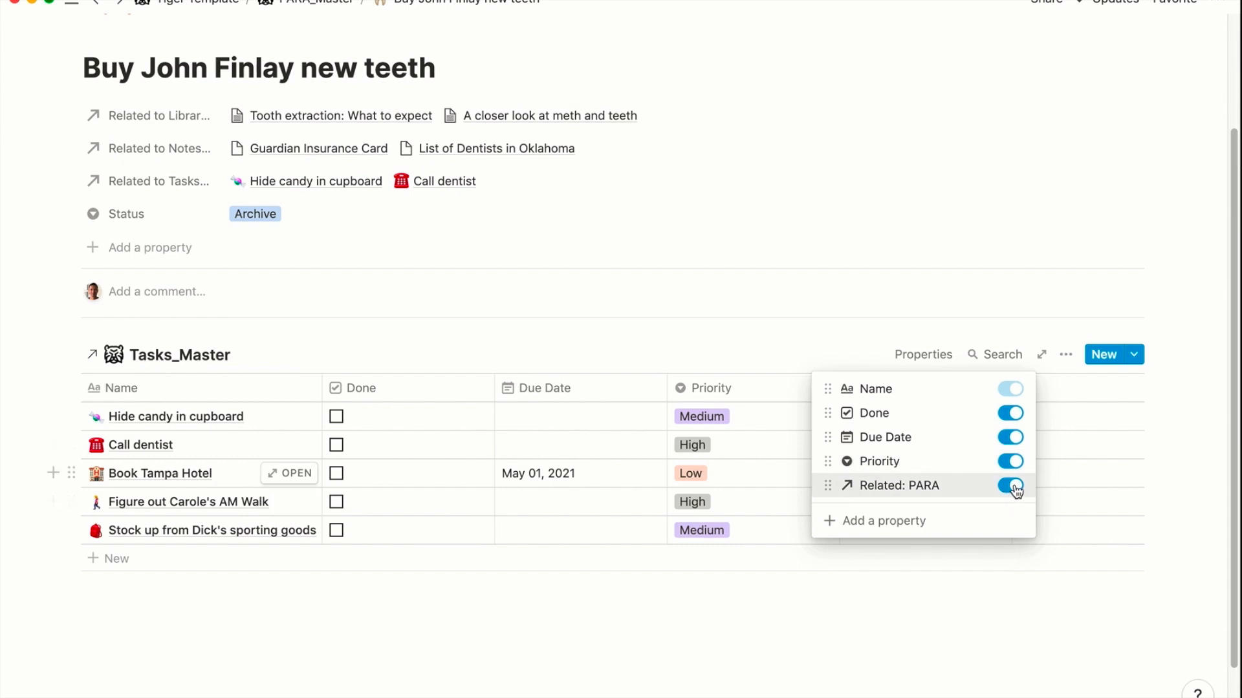
pyautogui.click(1015, 340)
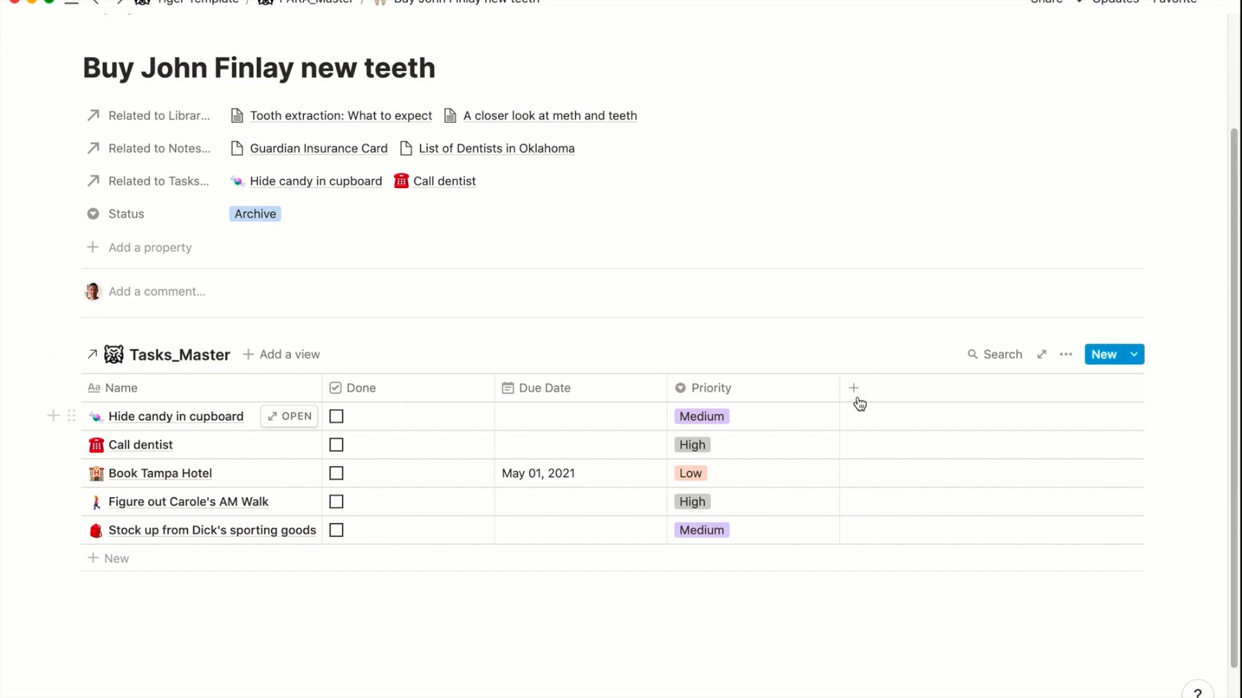
pyautogui.click(1064, 355)
pyautogui.click(1067, 446)
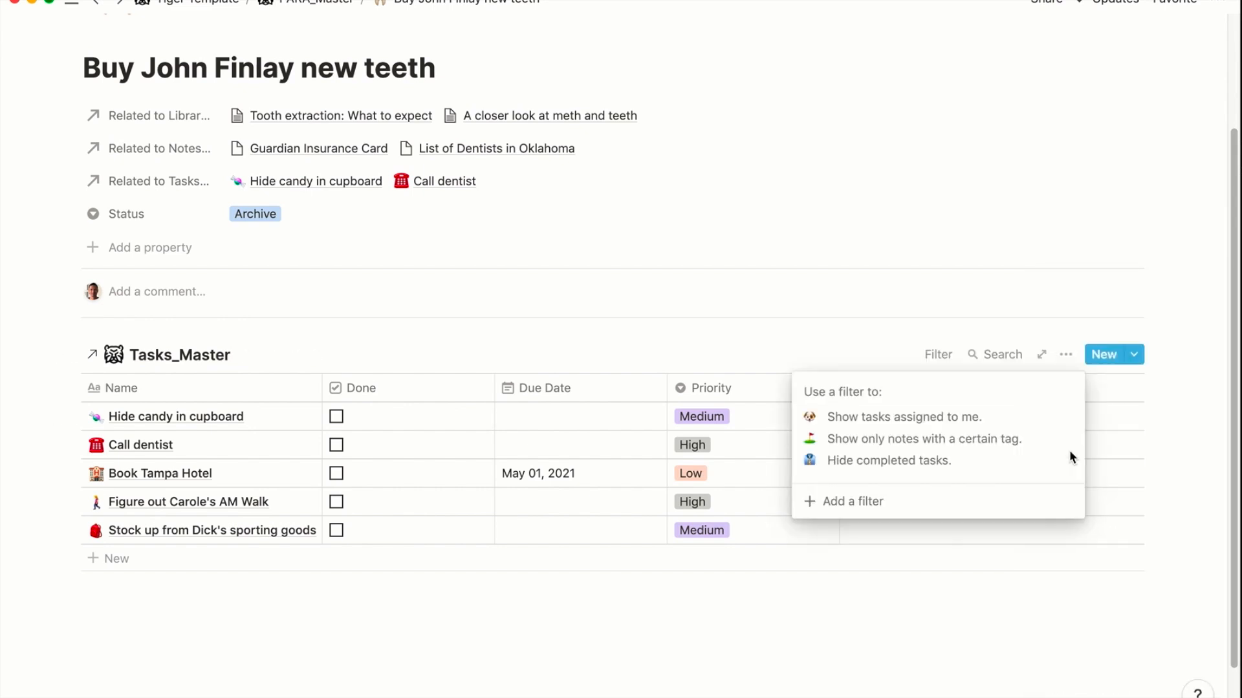
pyautogui.click(865, 505)
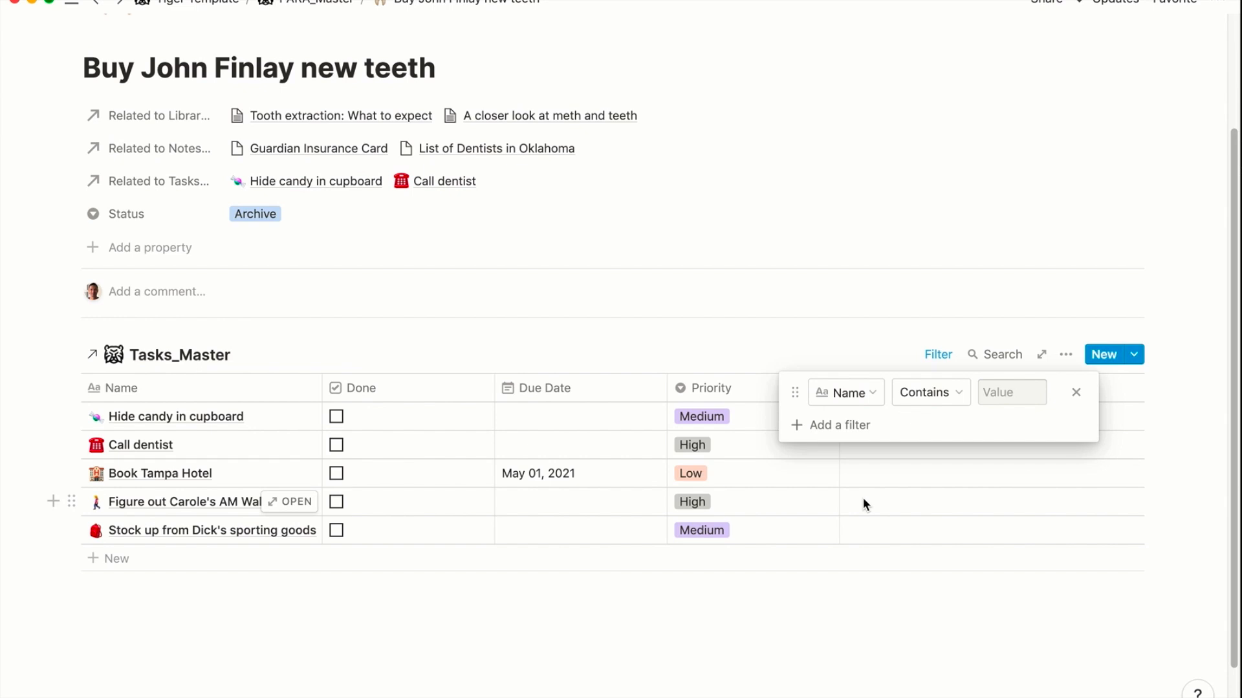
pyautogui.click(857, 401)
pyautogui.click(839, 559)
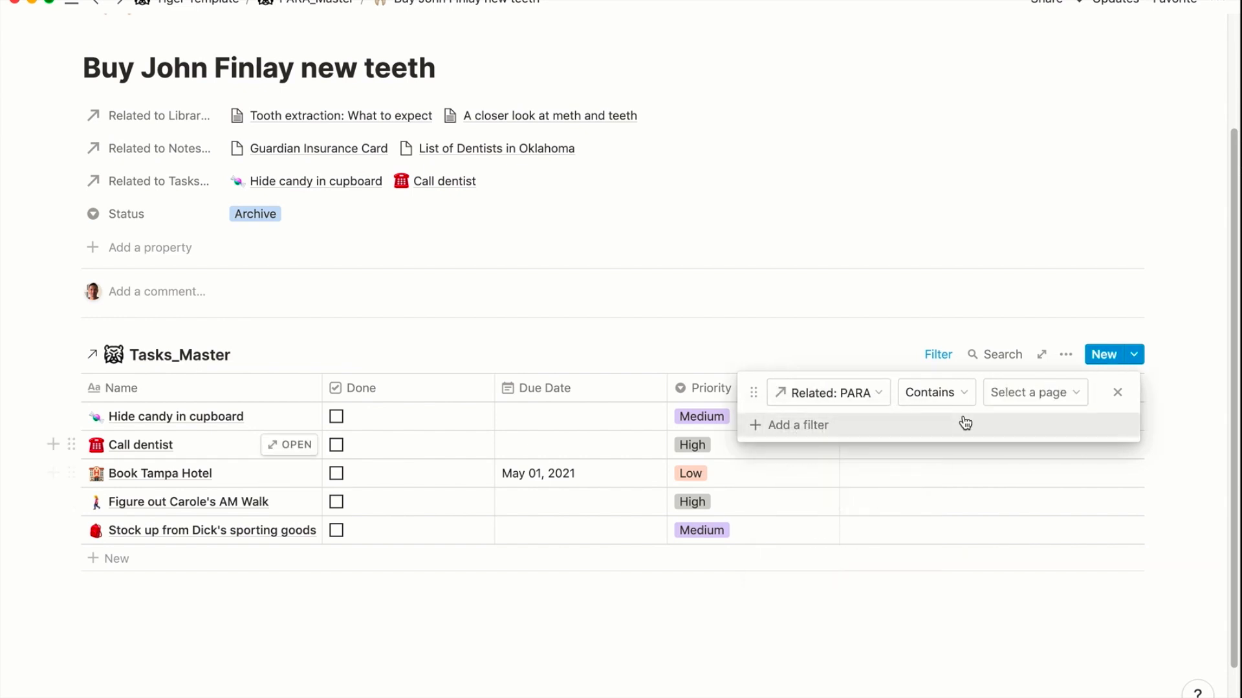
pyautogui.click(996, 394)
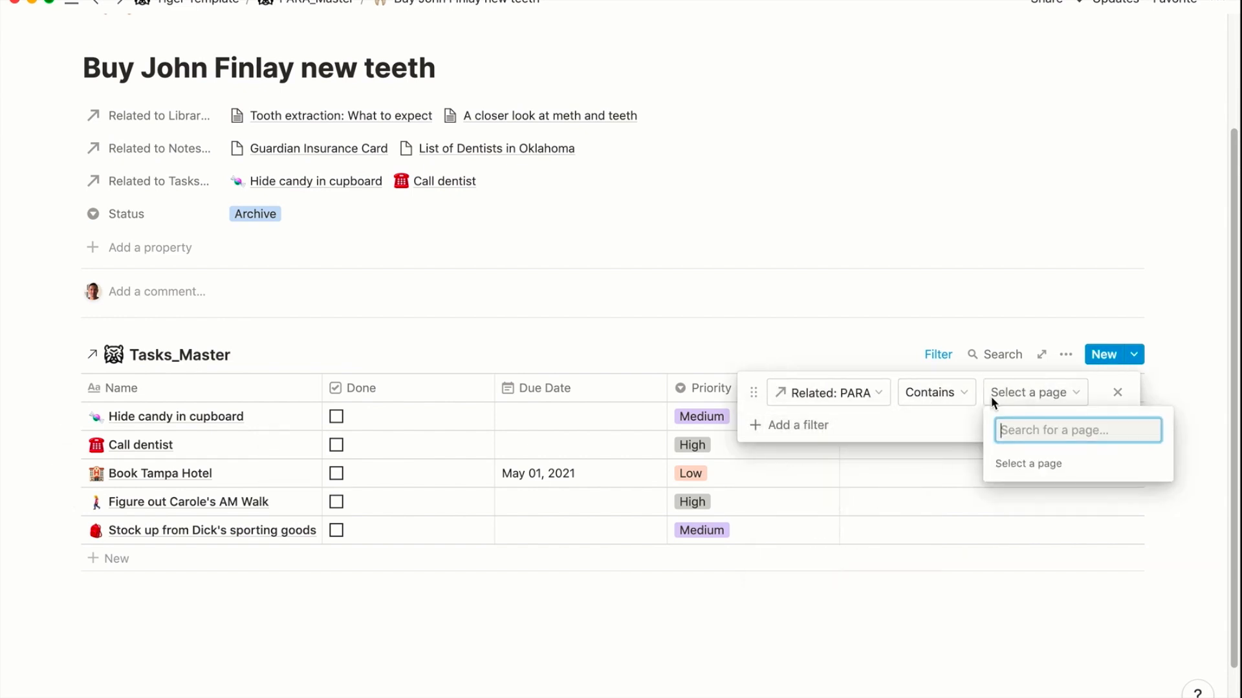
pyautogui.scroll(-2, 1019, 498)
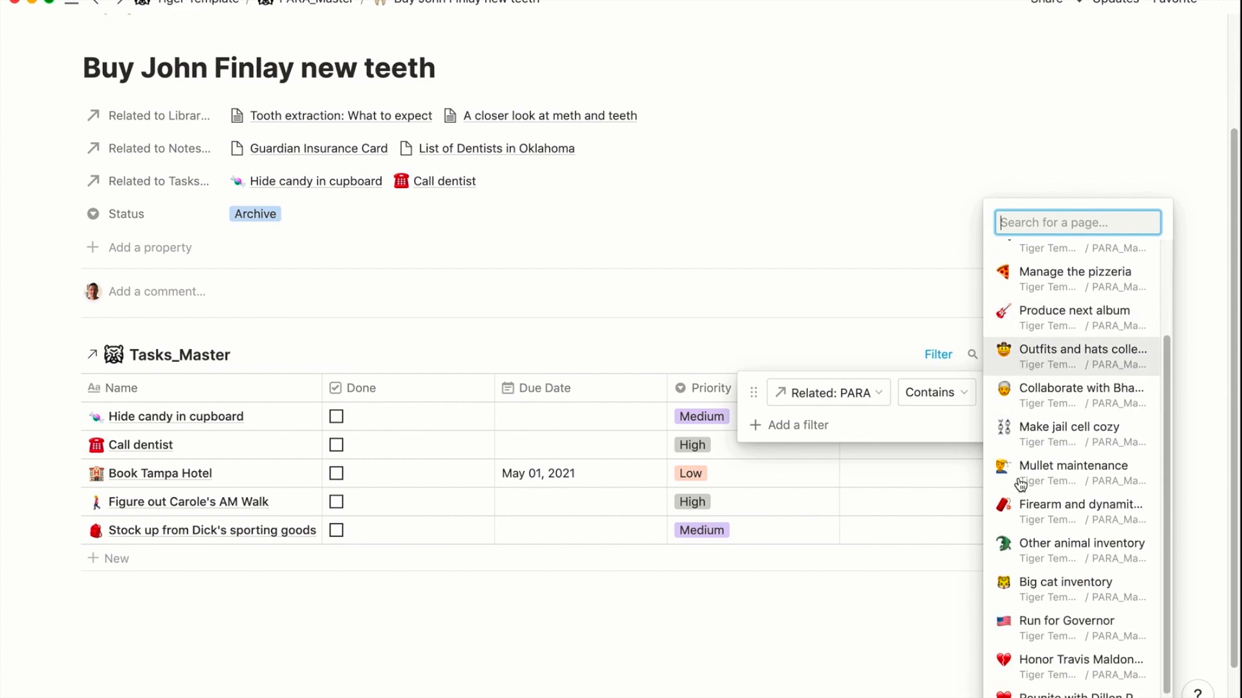
pyautogui.scroll(2, 1035, 420)
pyautogui.click(1067, 285)
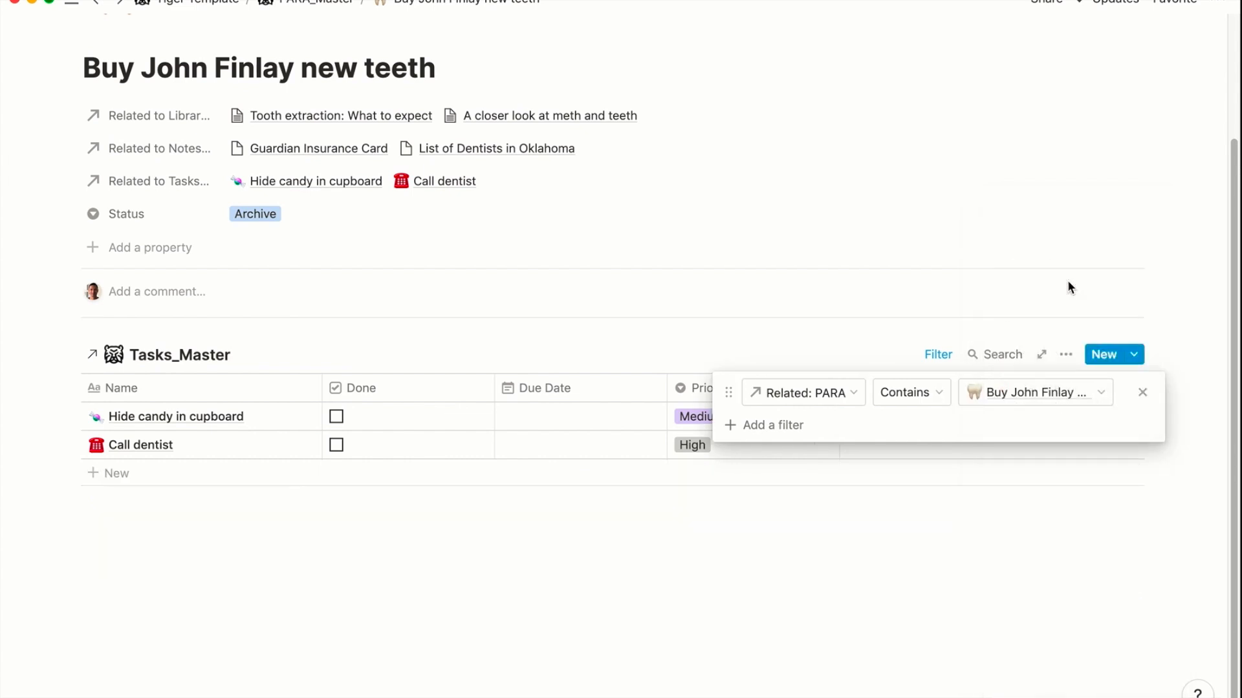
pyautogui.click(918, 323)
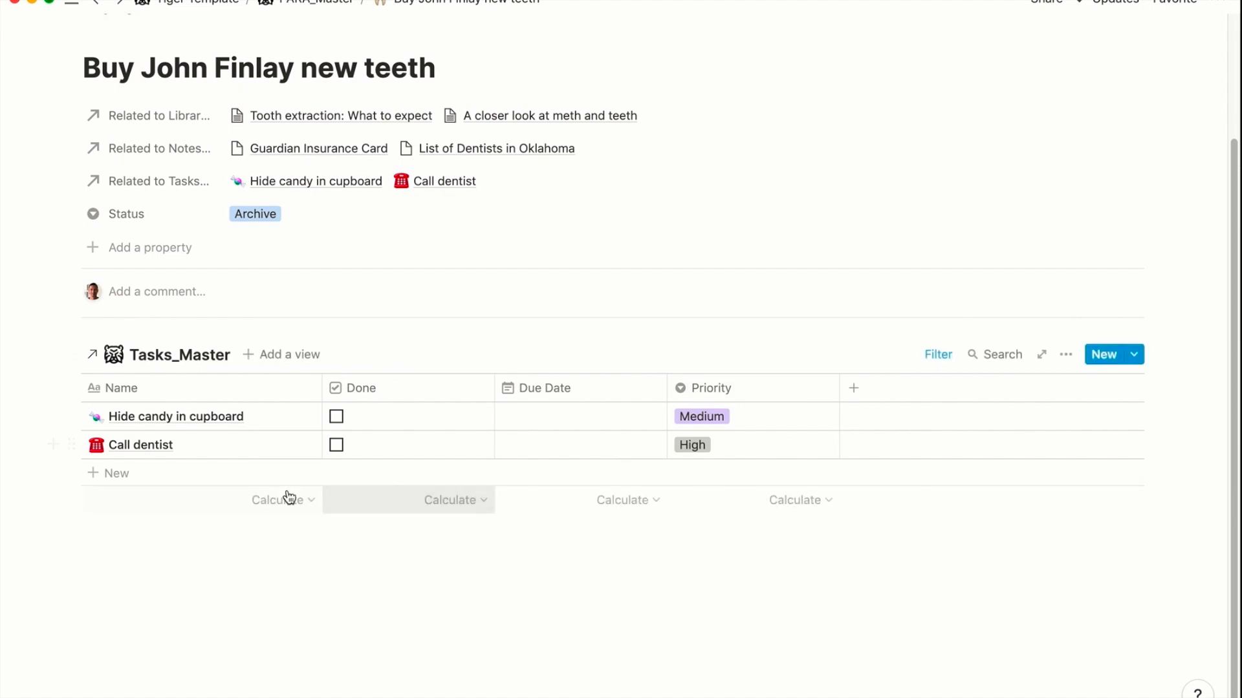
# Insert a linked database of the Tiger Template's Notes_Master below the Tasks_Master table.
pyautogui.click(130, 556)
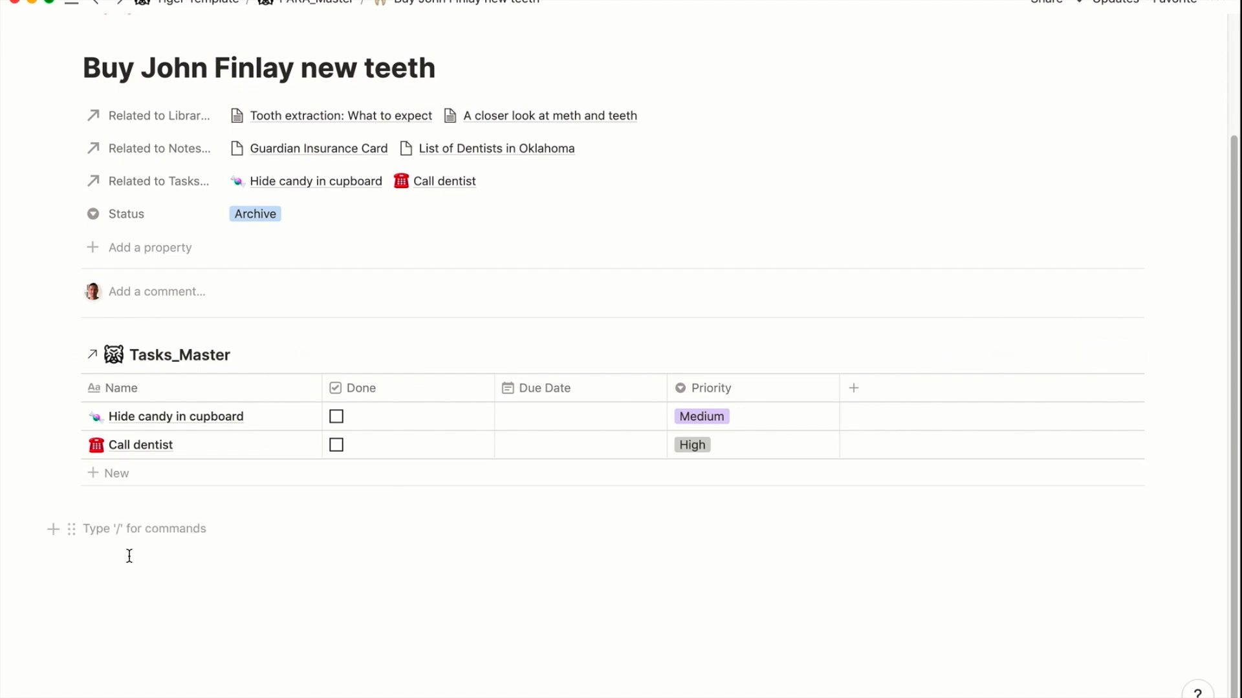
pyautogui.write('/crea')
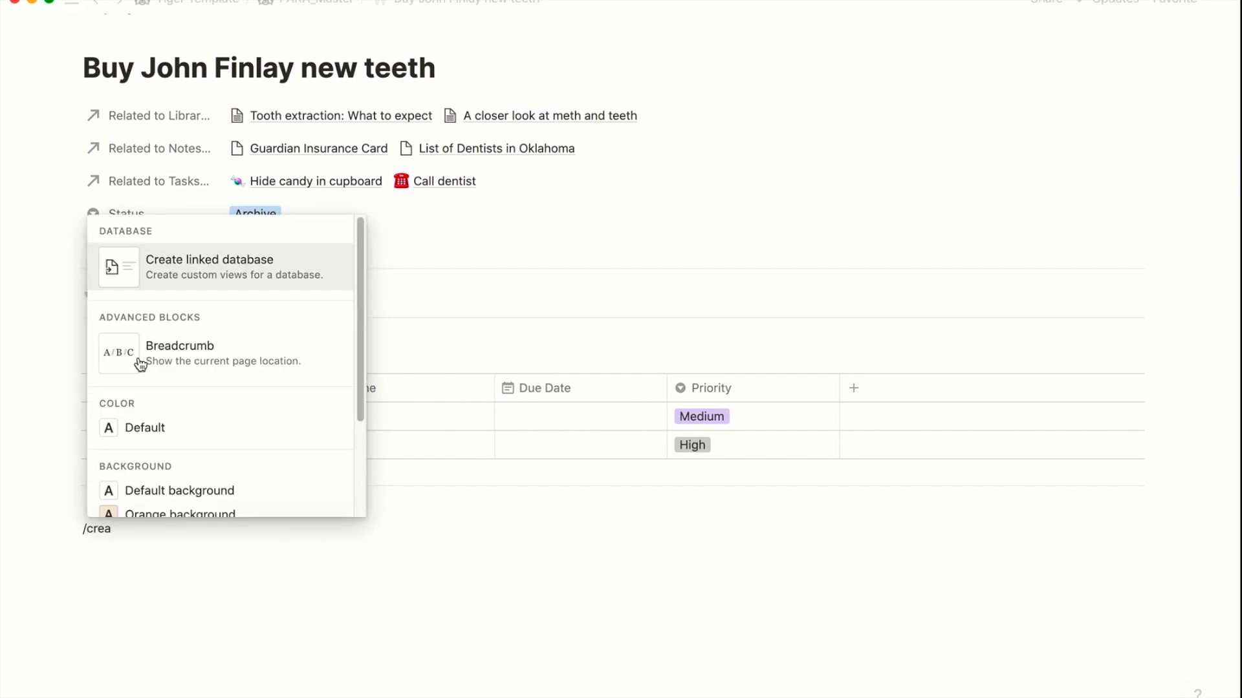
pyautogui.click(181, 281)
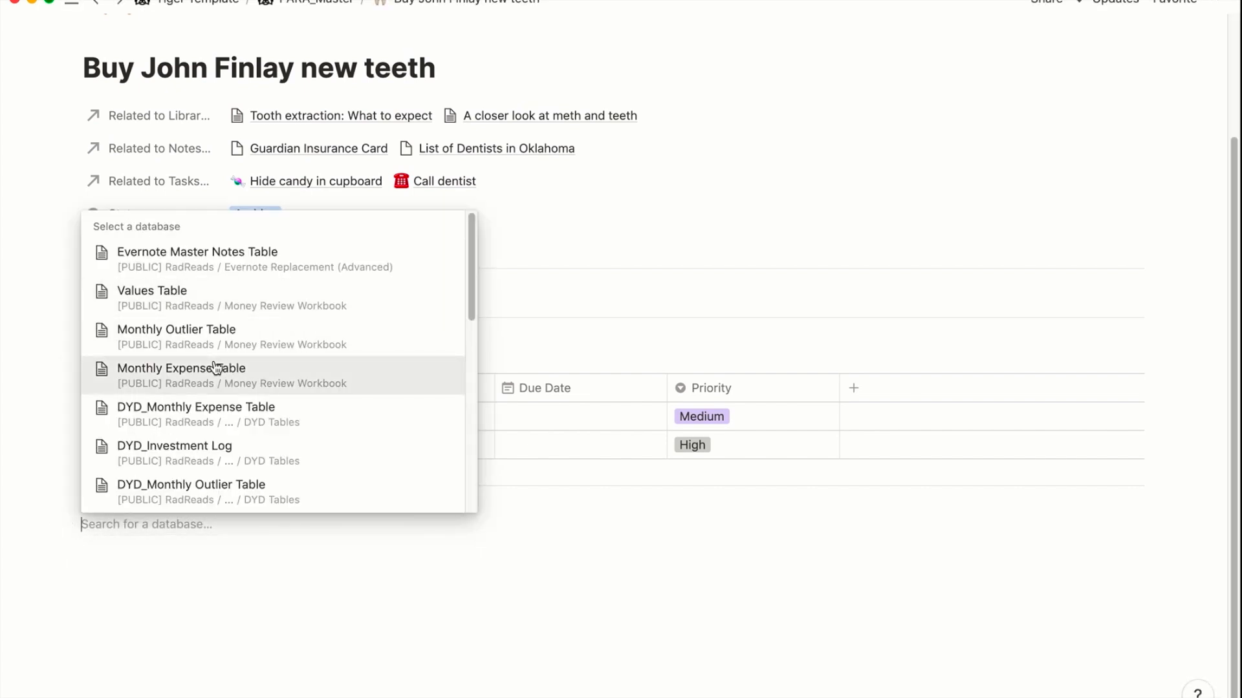
pyautogui.write('notes')
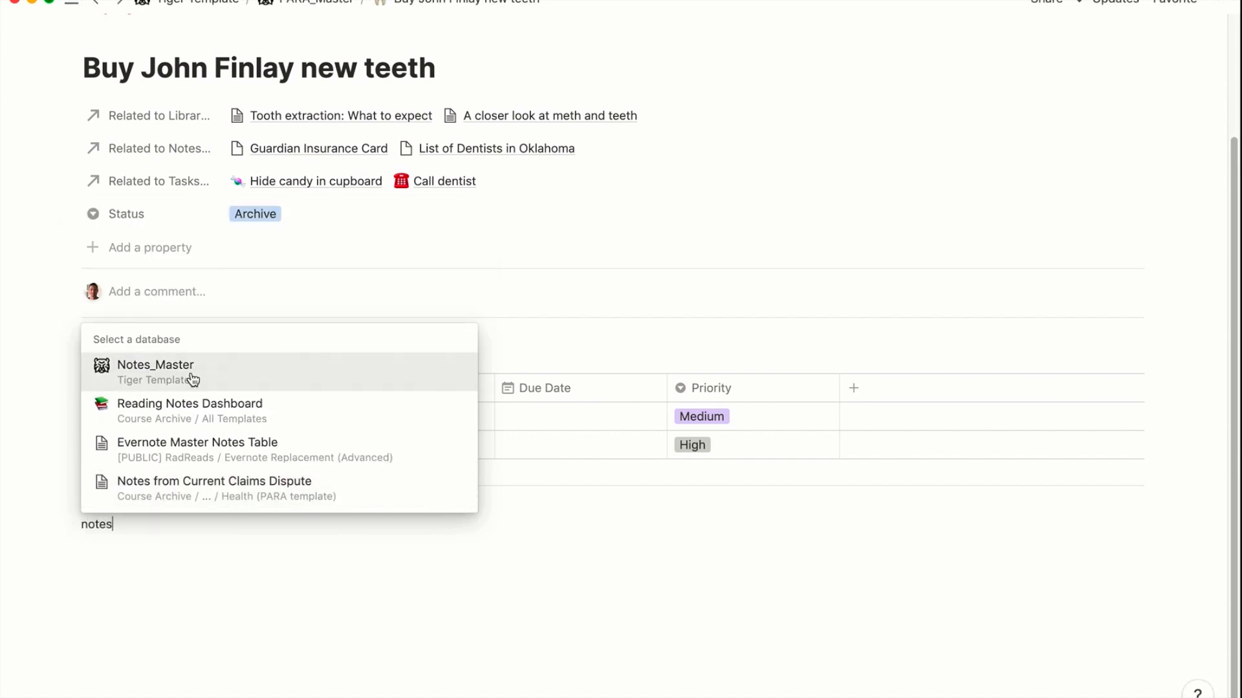
pyautogui.click(192, 379)
pyautogui.scroll(-3, 325, 480)
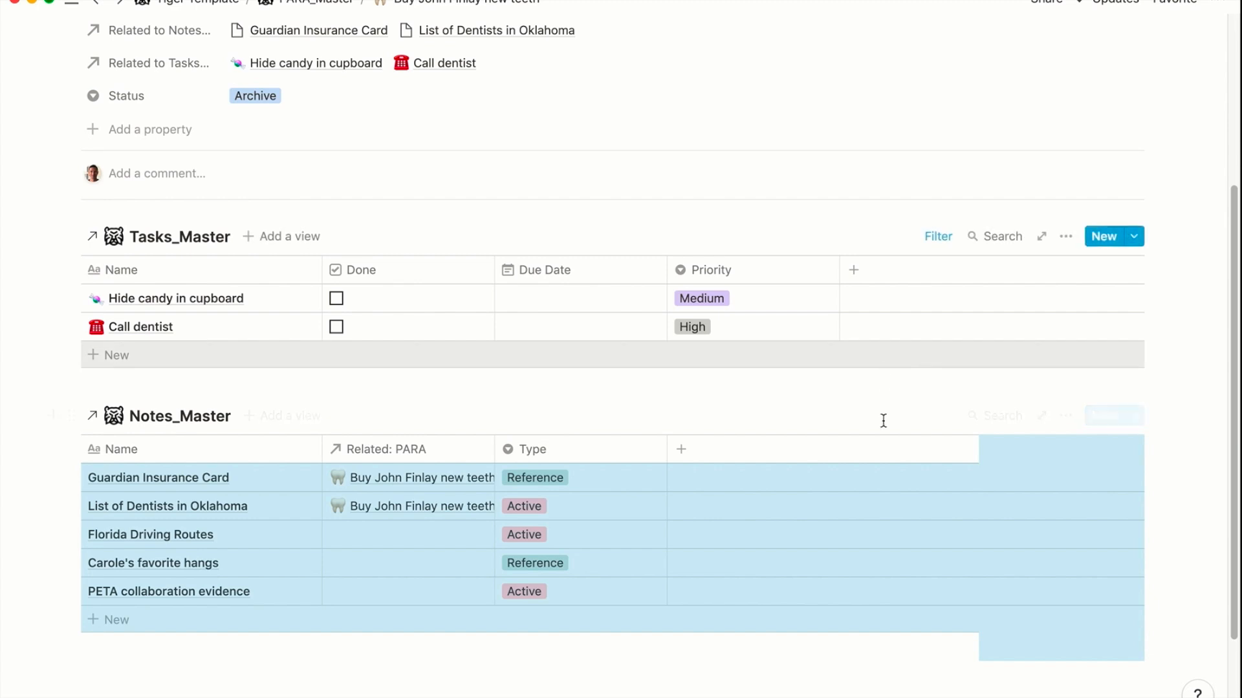
pyautogui.click(1069, 418)
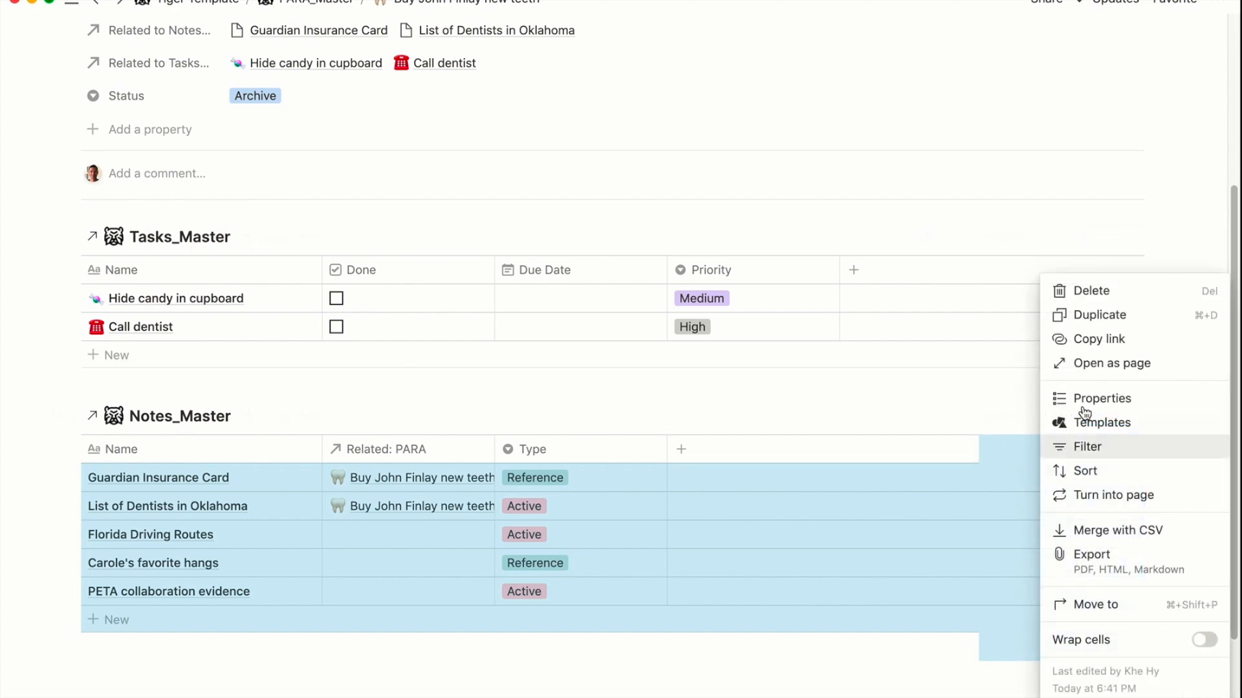
pyautogui.click(1079, 448)
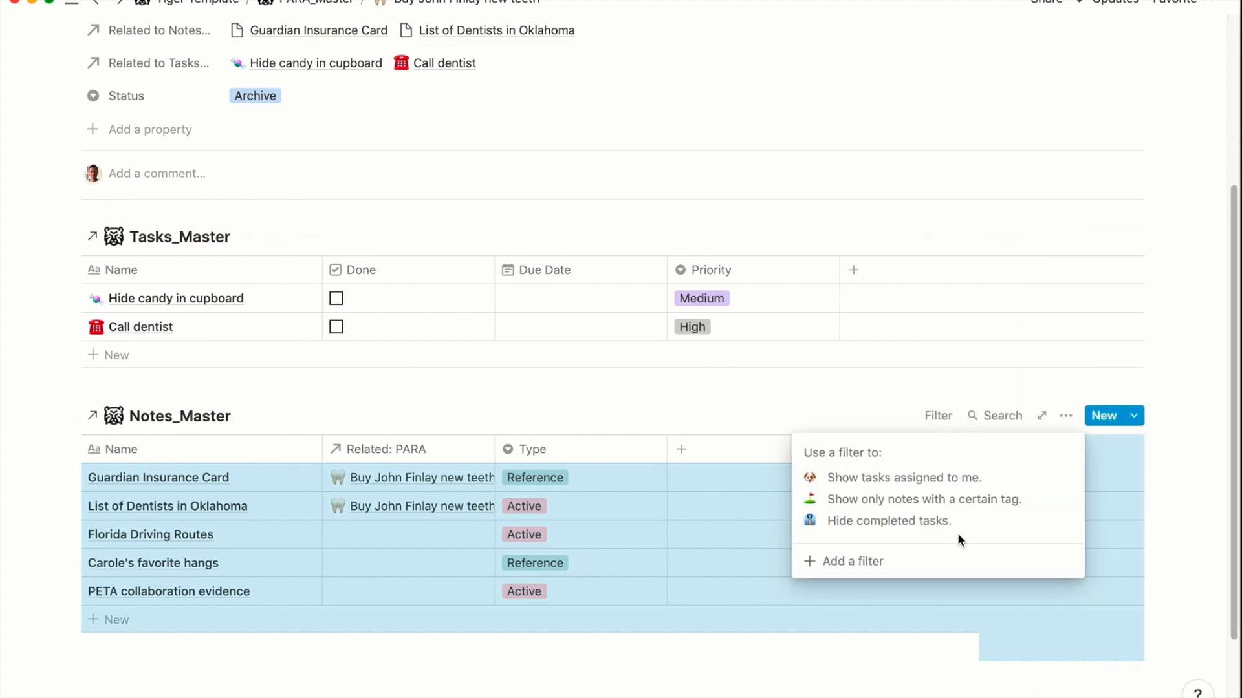
pyautogui.click(934, 562)
pyautogui.click(859, 463)
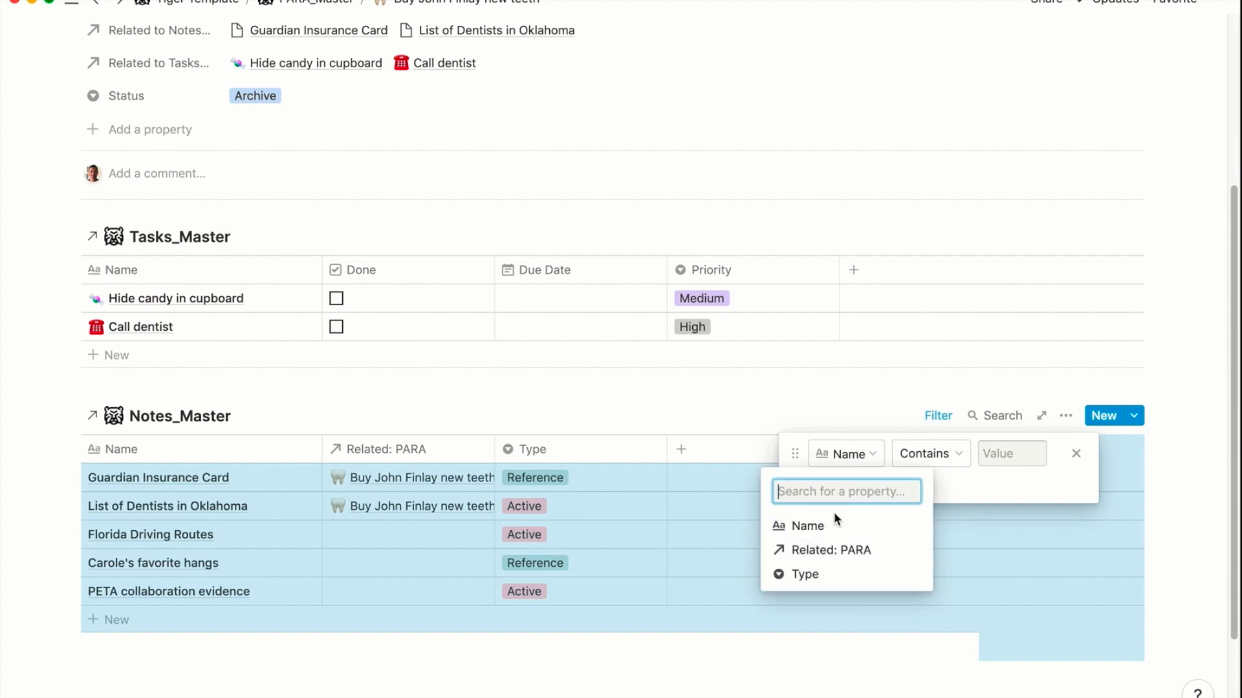
pyautogui.click(827, 551)
pyautogui.click(1006, 453)
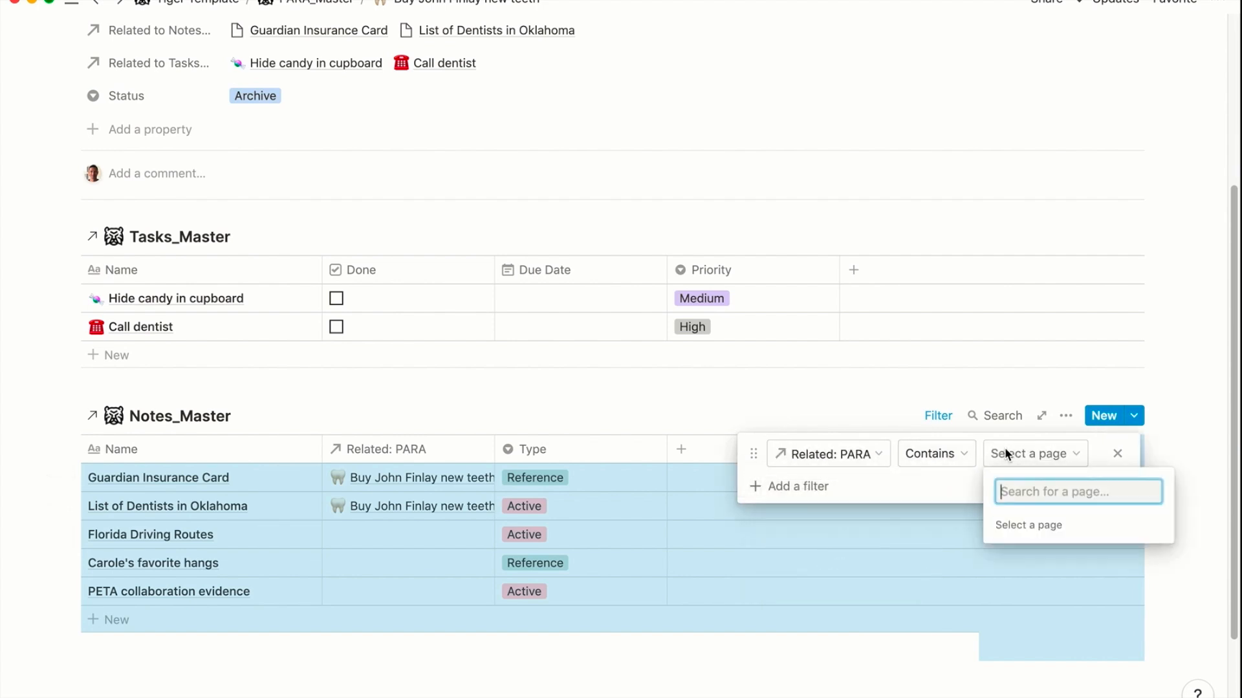
pyautogui.click(1066, 289)
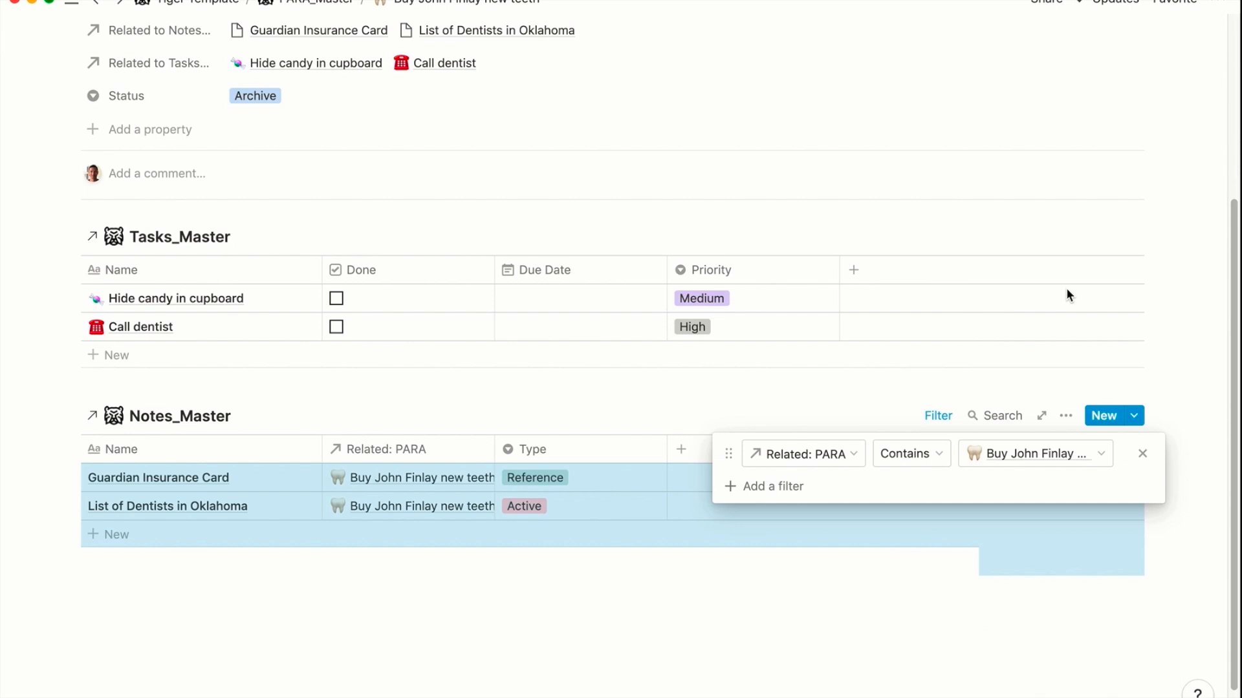
pyautogui.click(871, 377)
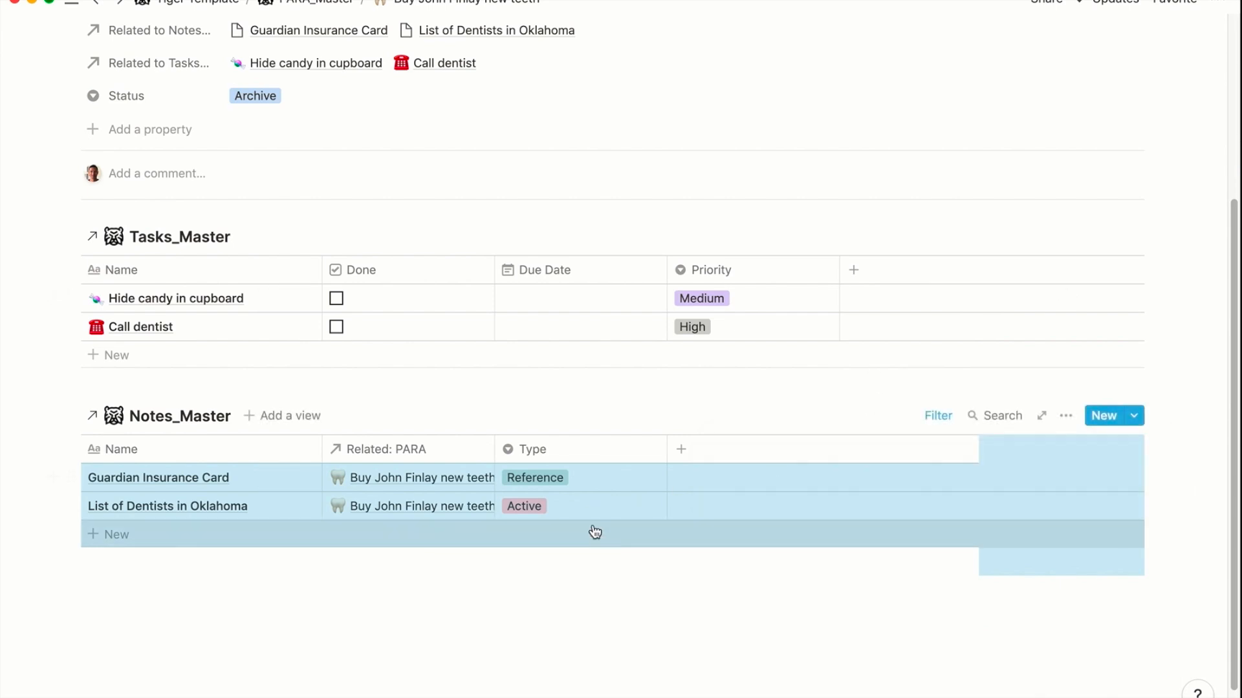
pyautogui.click(440, 456)
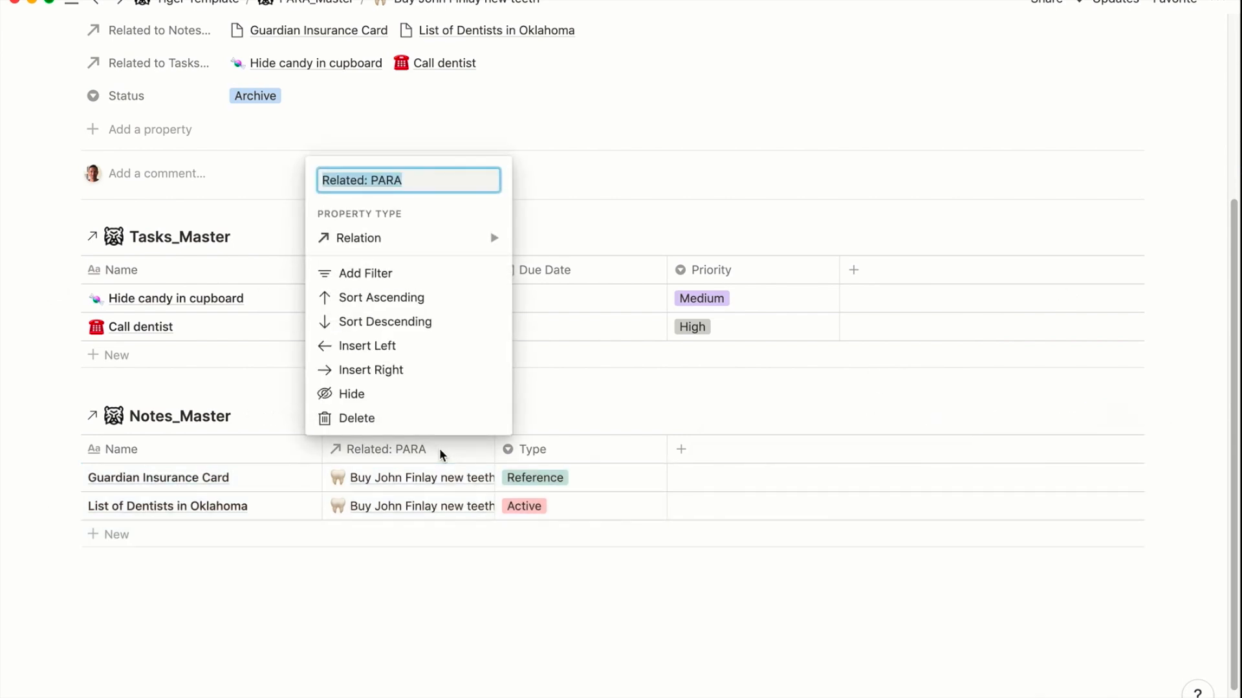
pyautogui.click(421, 395)
# Insert a linked database of the Tiger Template's Library_Master below the Notes_Master table.
pyautogui.click(326, 613)
pyautogui.write('/cer')
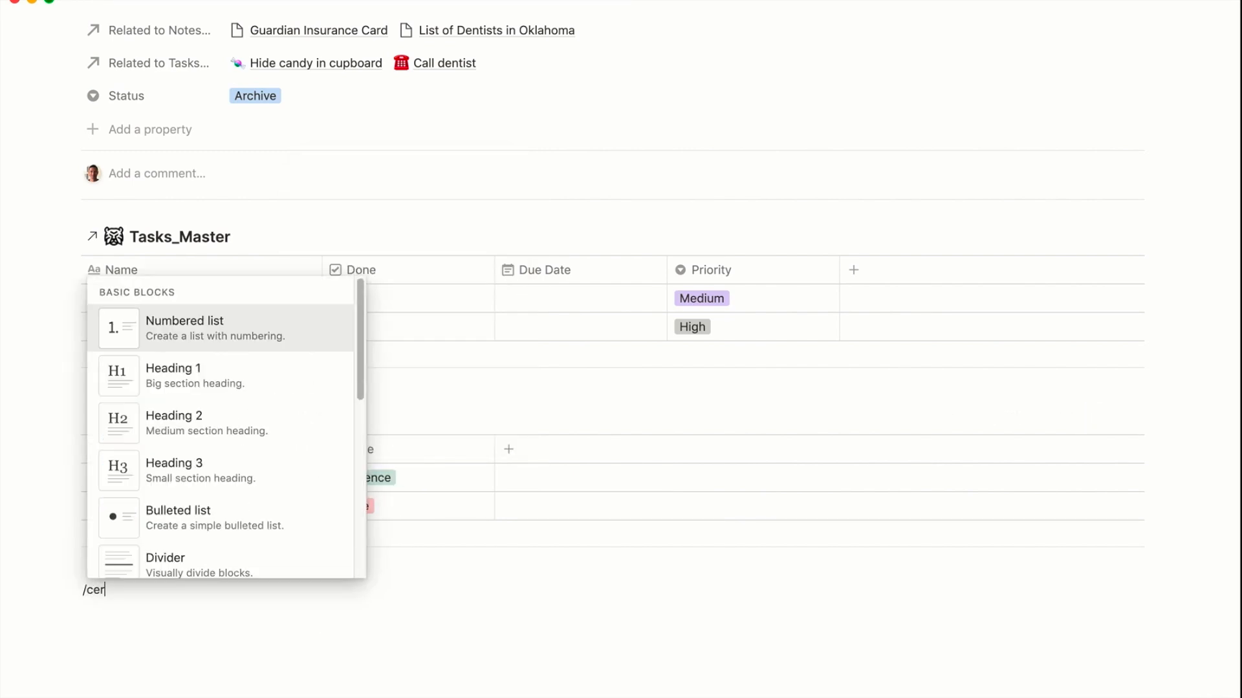
pyautogui.press('BackSpace')
pyautogui.press('BackSpace')
pyautogui.write('ra')
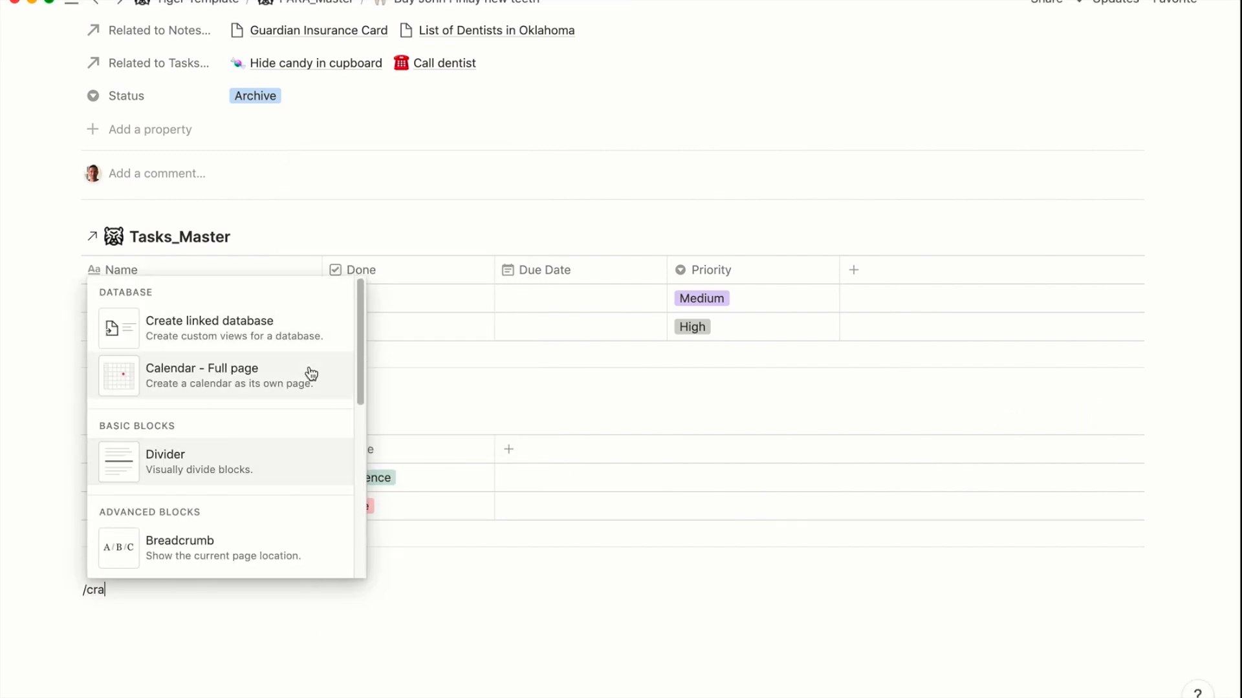
pyautogui.click(307, 344)
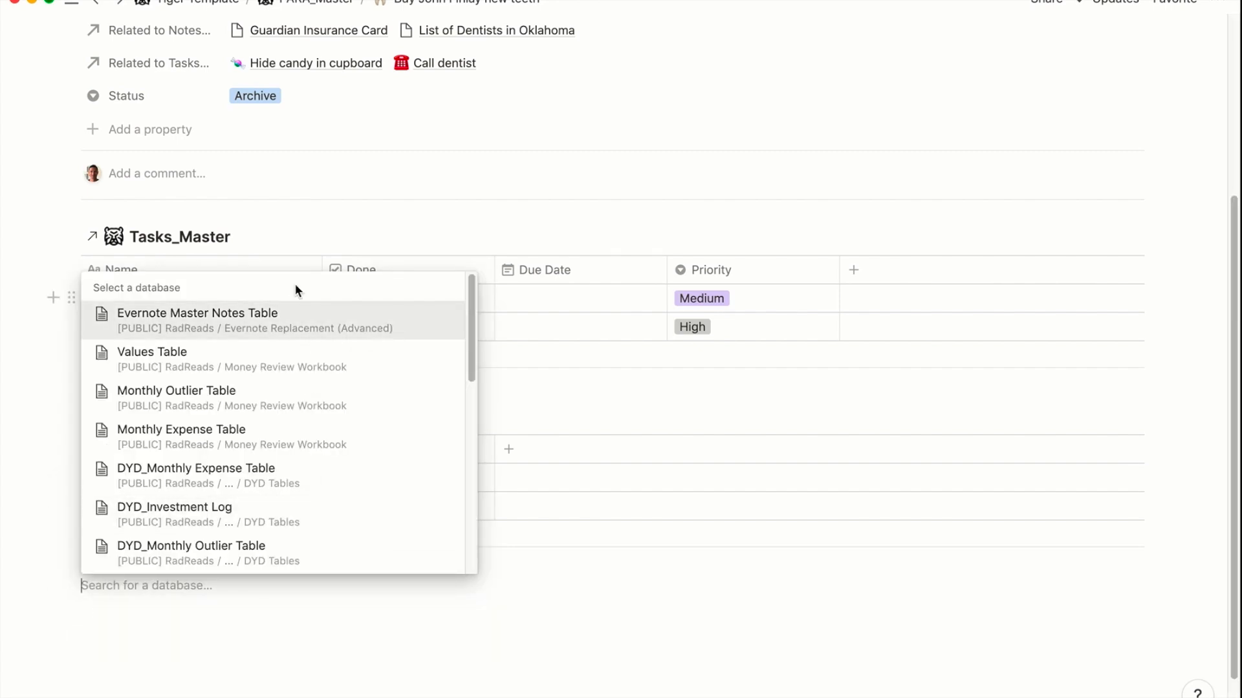
pyautogui.write('tasks')
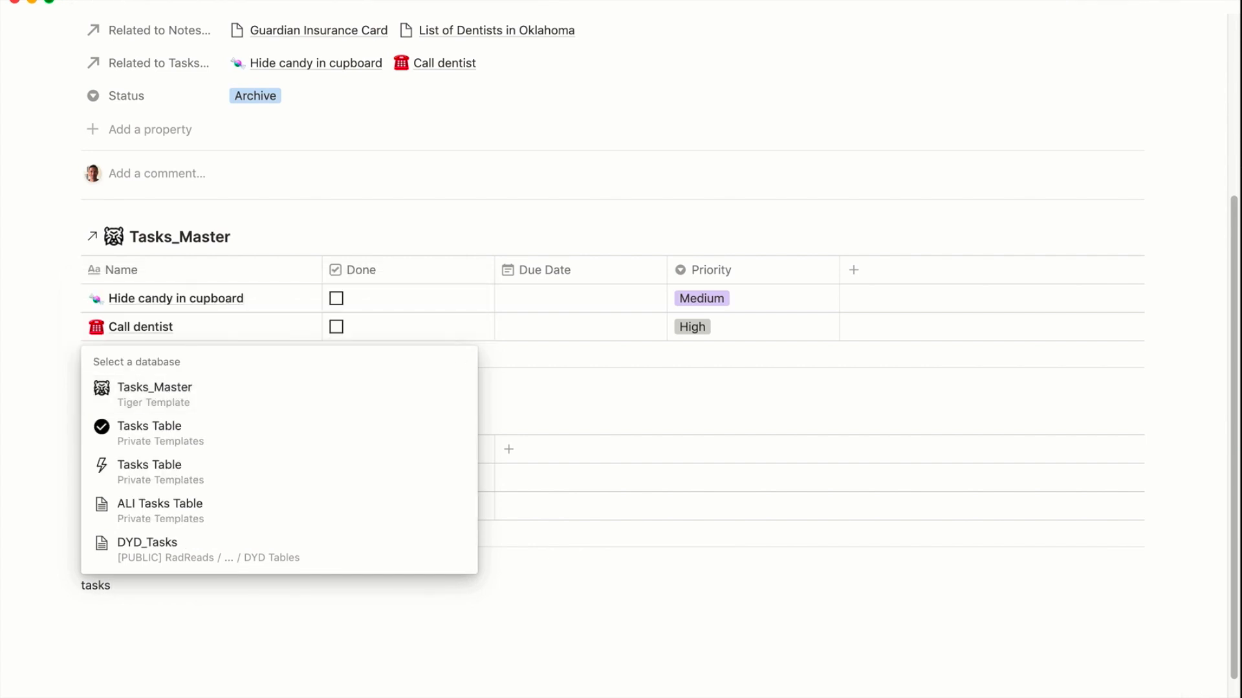
pyautogui.write('librar')
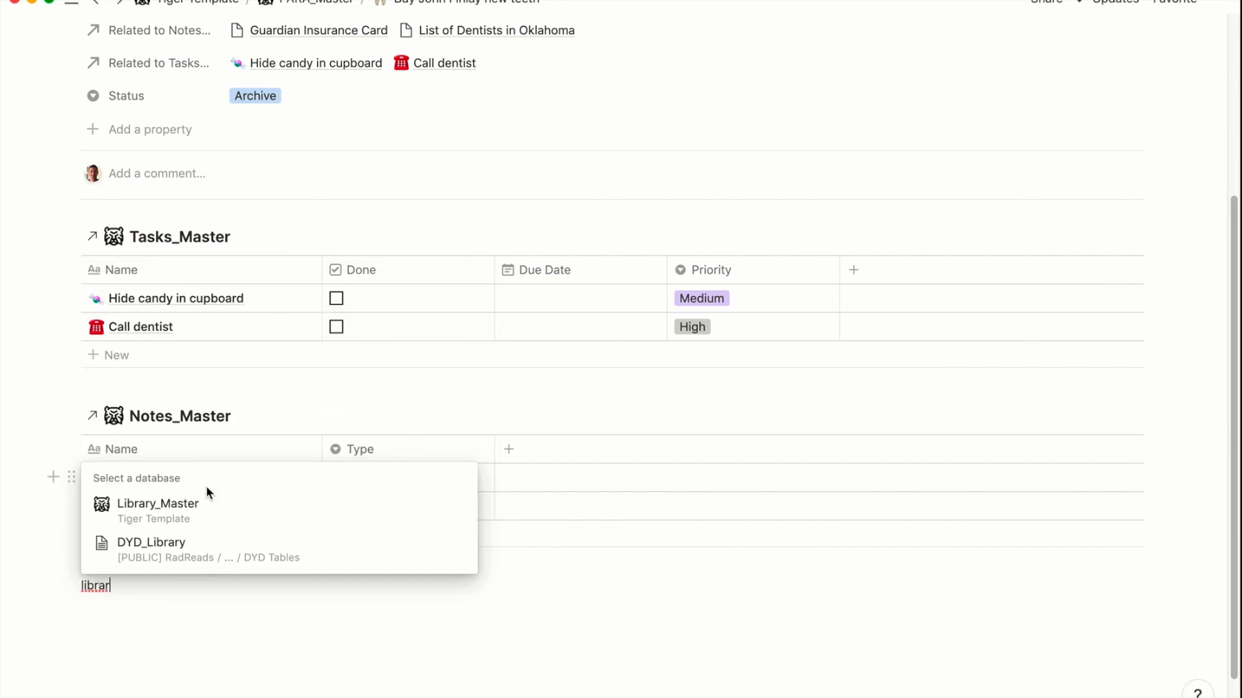
pyautogui.click(207, 508)
pyautogui.scroll(-4, 208, 510)
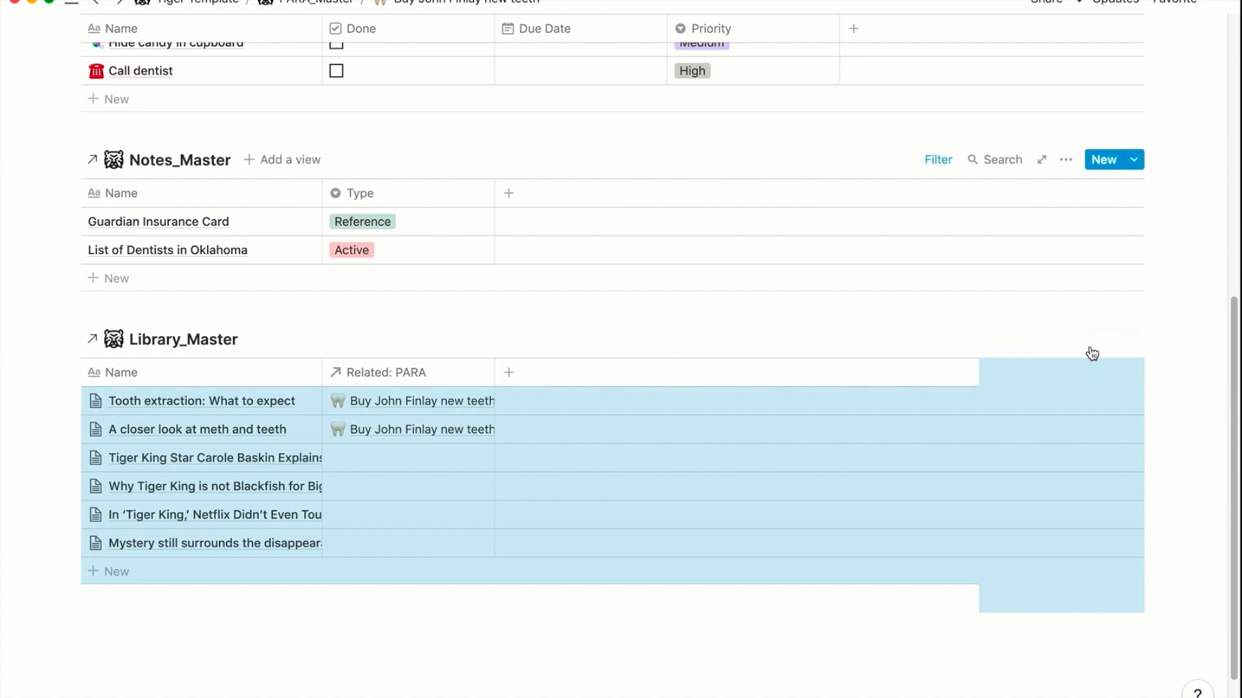
pyautogui.click(1068, 340)
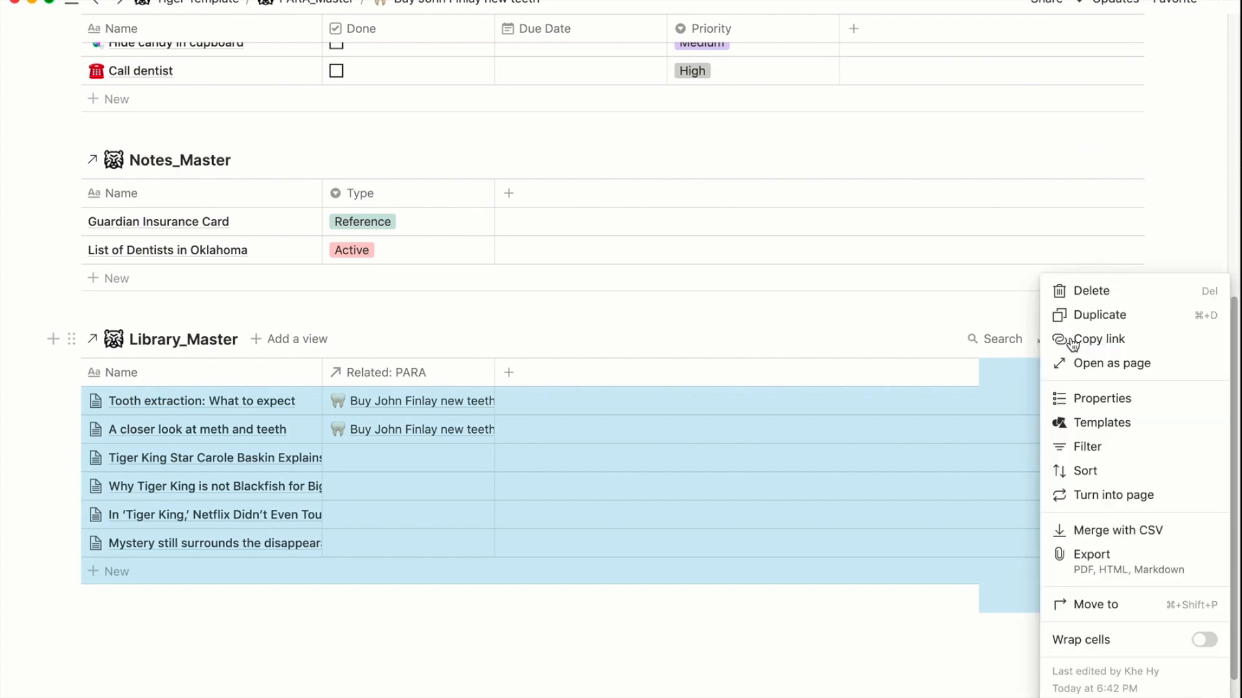
pyautogui.click(1061, 446)
pyautogui.click(917, 486)
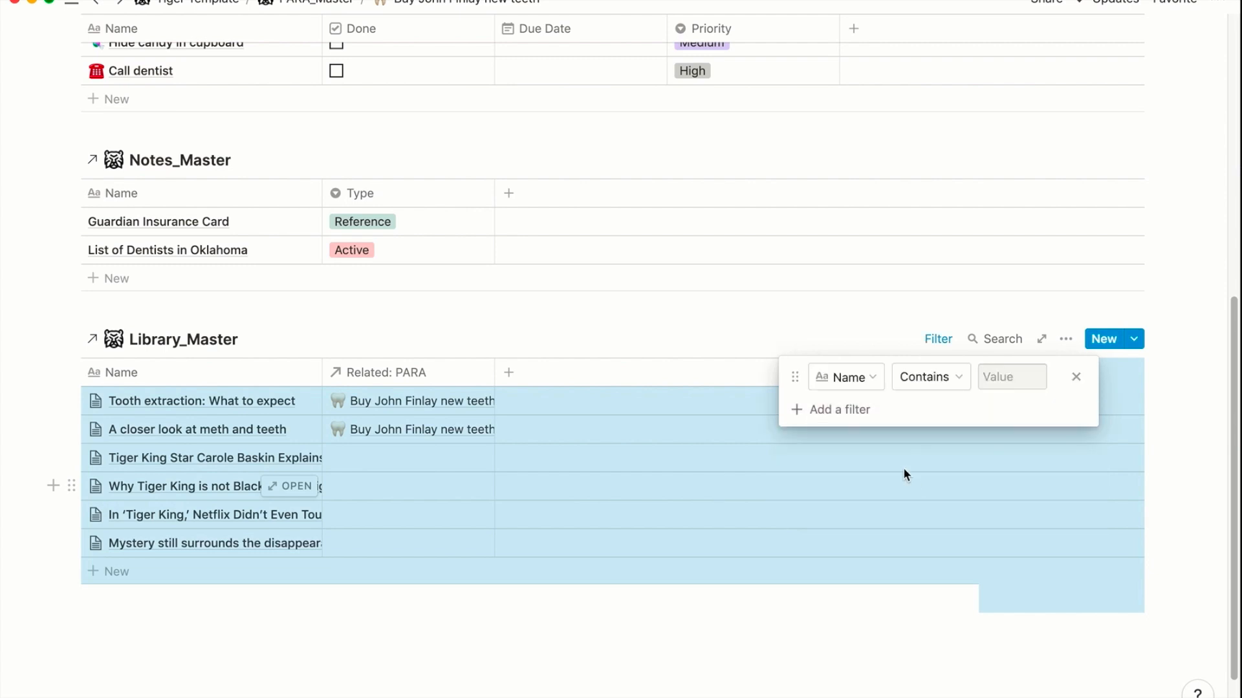
pyautogui.click(939, 380)
pyautogui.click(844, 387)
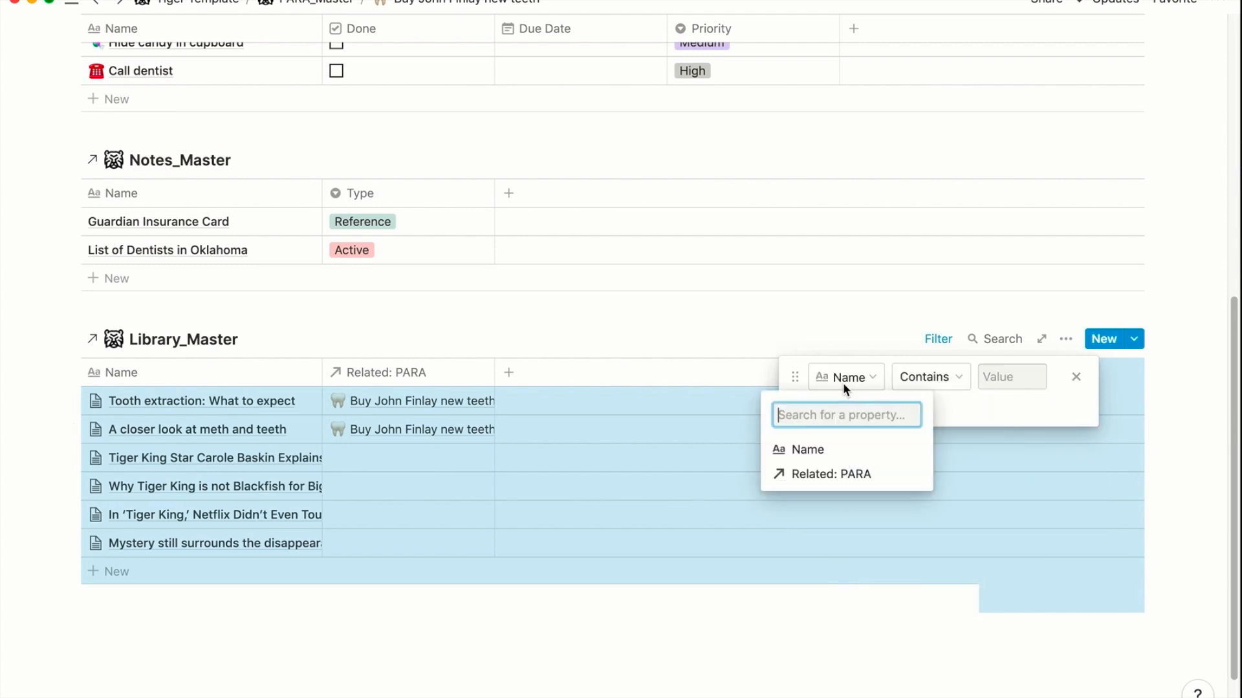
pyautogui.click(839, 476)
pyautogui.click(1009, 379)
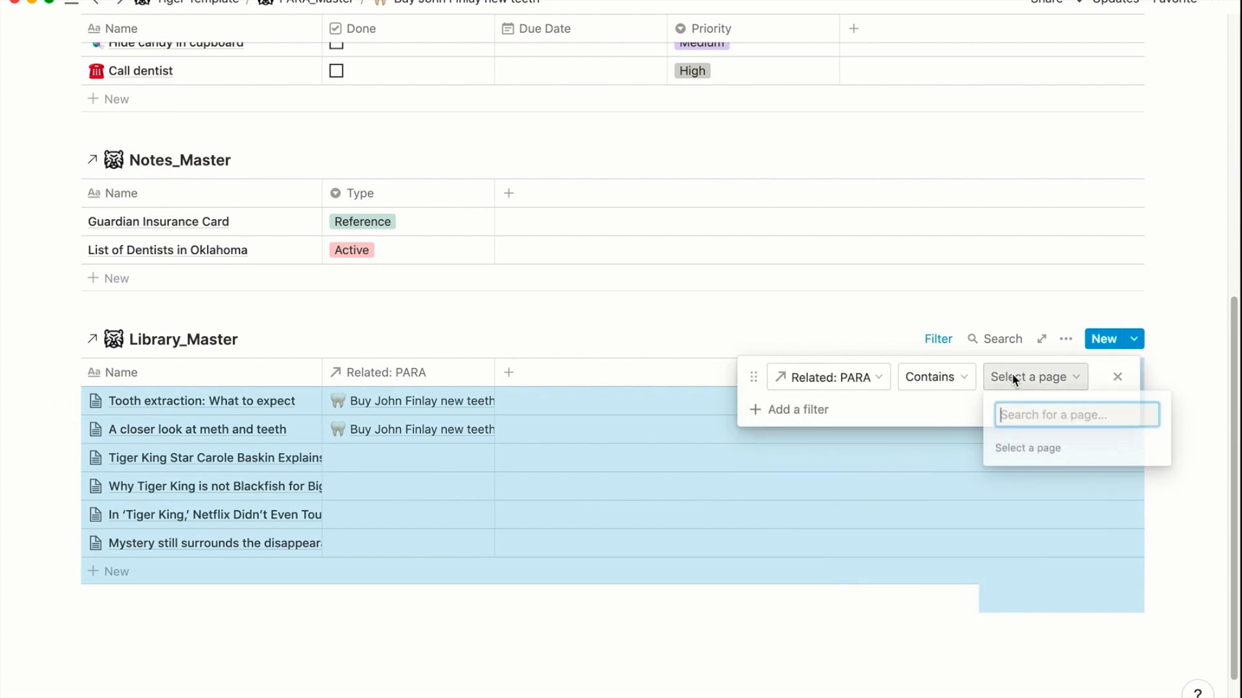
pyautogui.click(1045, 289)
pyautogui.press('Escape')
pyautogui.click(948, 297)
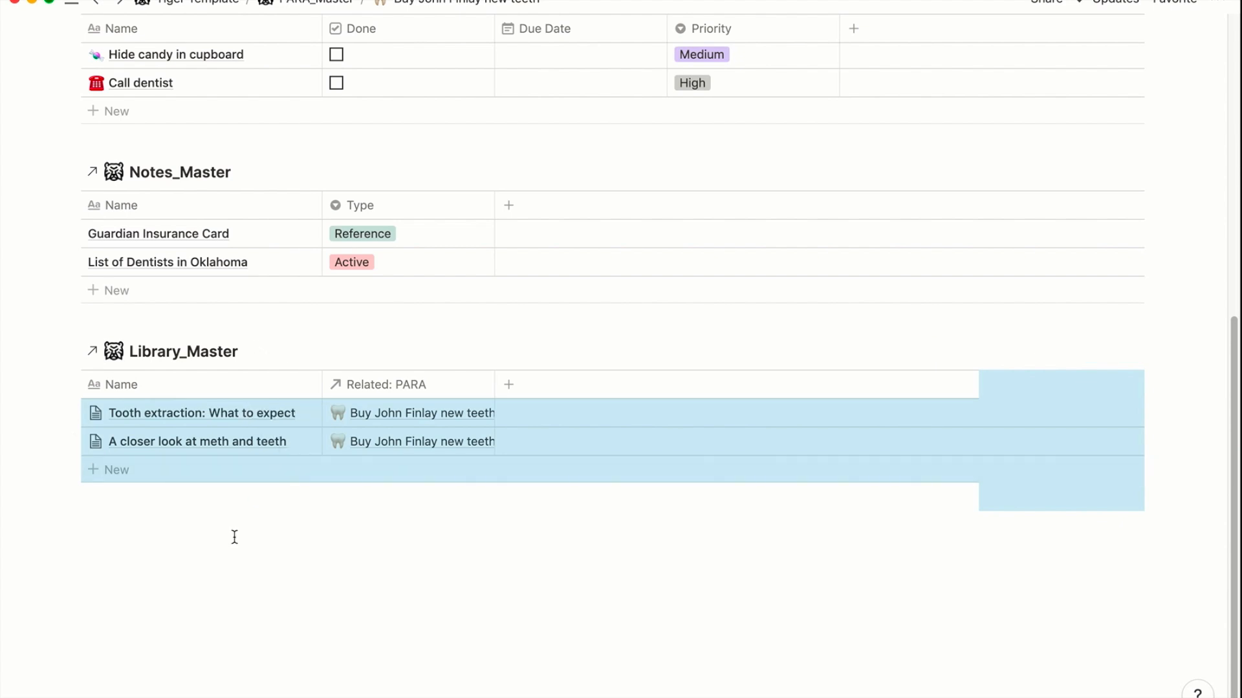
# Add a gallery-type view named "Gallery view" to the linked Library_Master database.
pyautogui.click(317, 356)
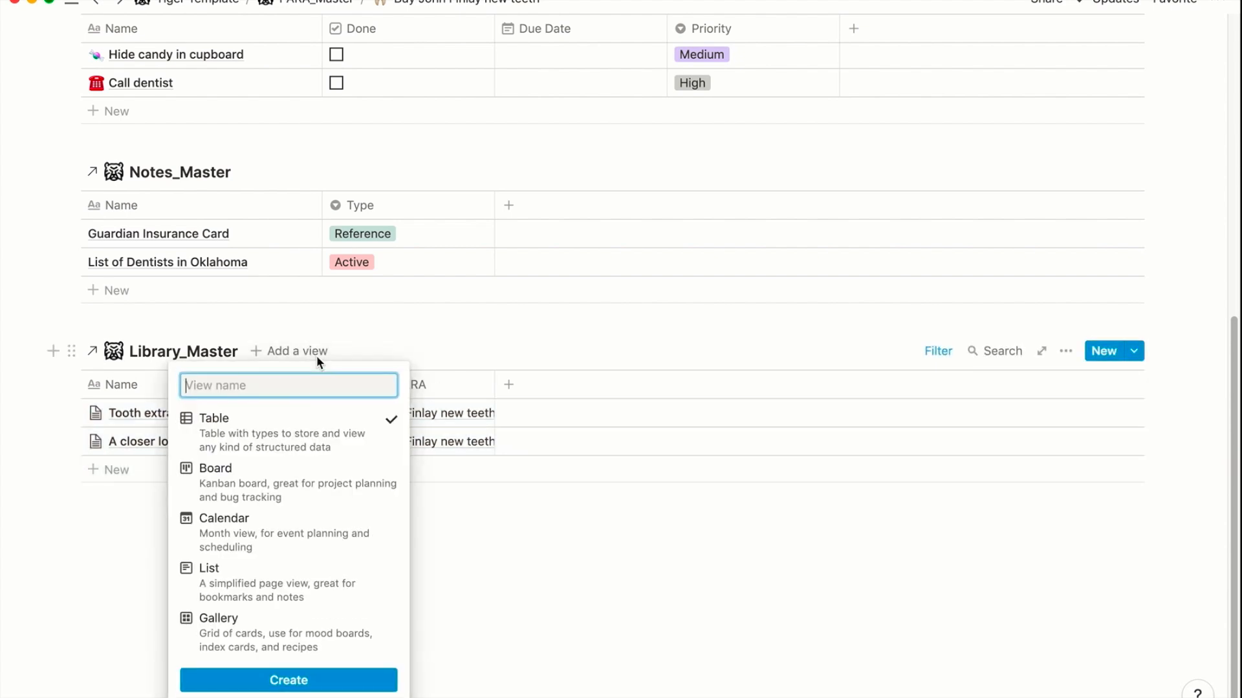
pyautogui.click(266, 638)
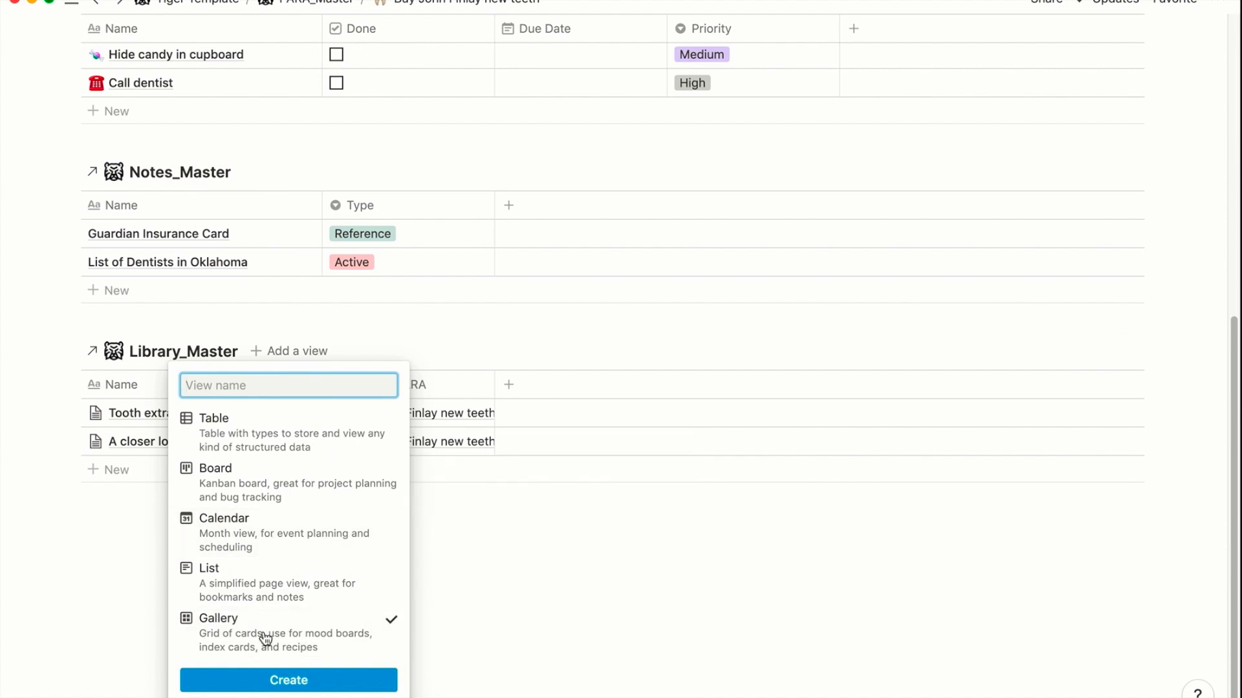
pyautogui.write('Ga')
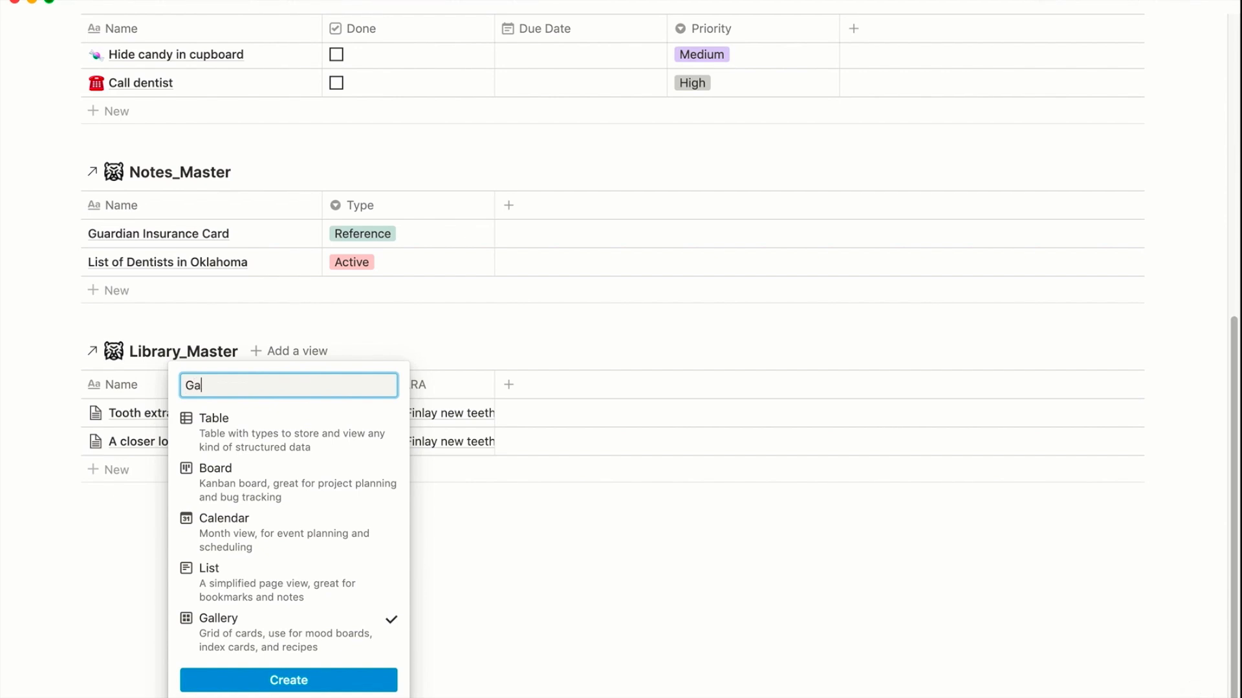
pyautogui.write('llery view')
pyautogui.press('Return')
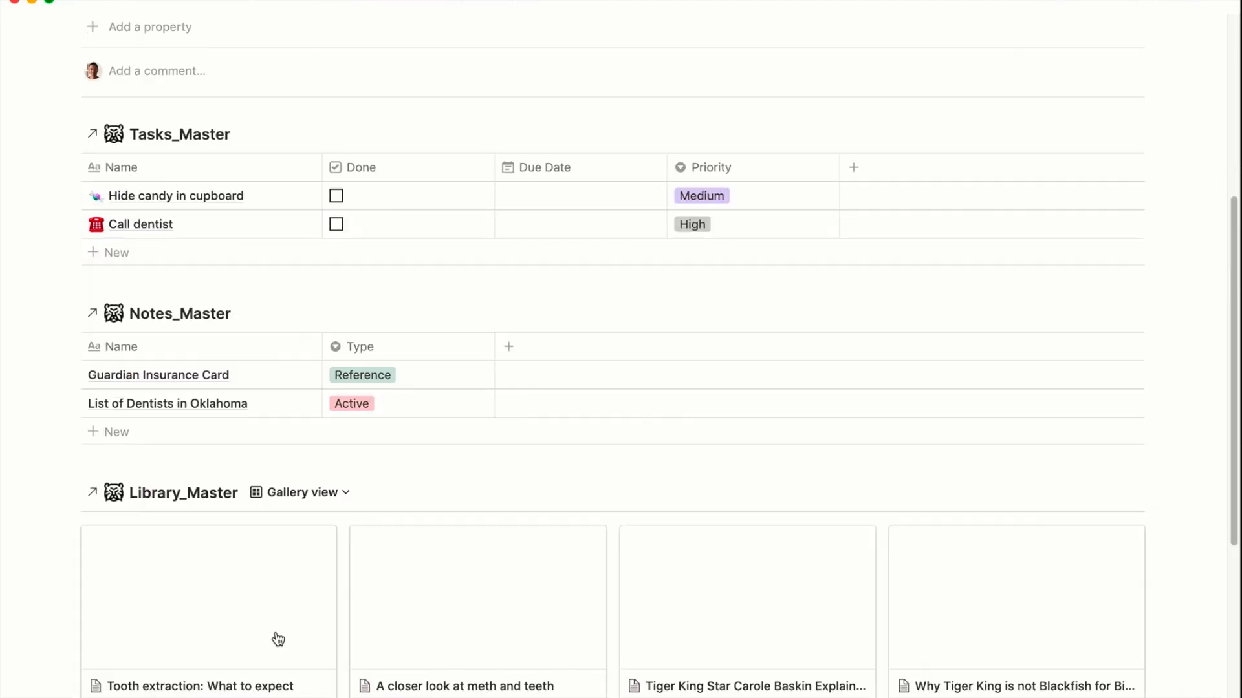
# Filter Library_Master's Gallery view to items whose Related: PARA contains "Buy John Finlay new teeth".
pyautogui.scroll(-3, 368, 518)
pyautogui.scroll(-1, 369, 519)
pyautogui.scroll(1, 370, 522)
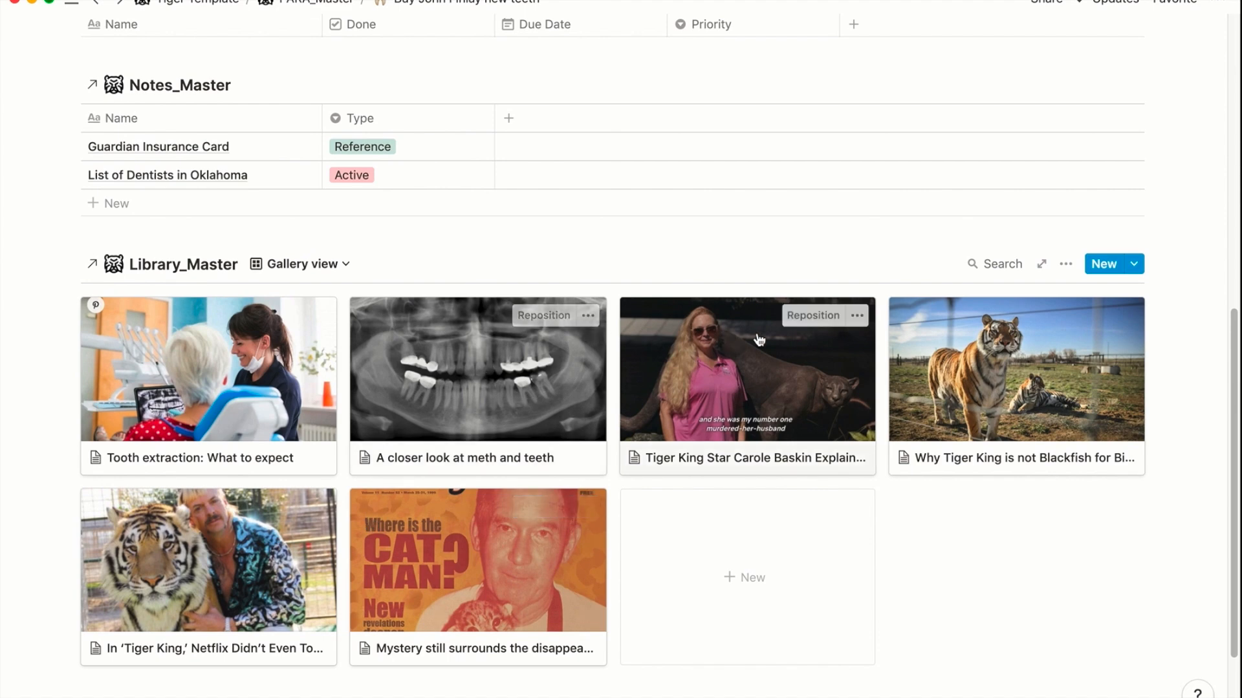
pyautogui.click(1064, 264)
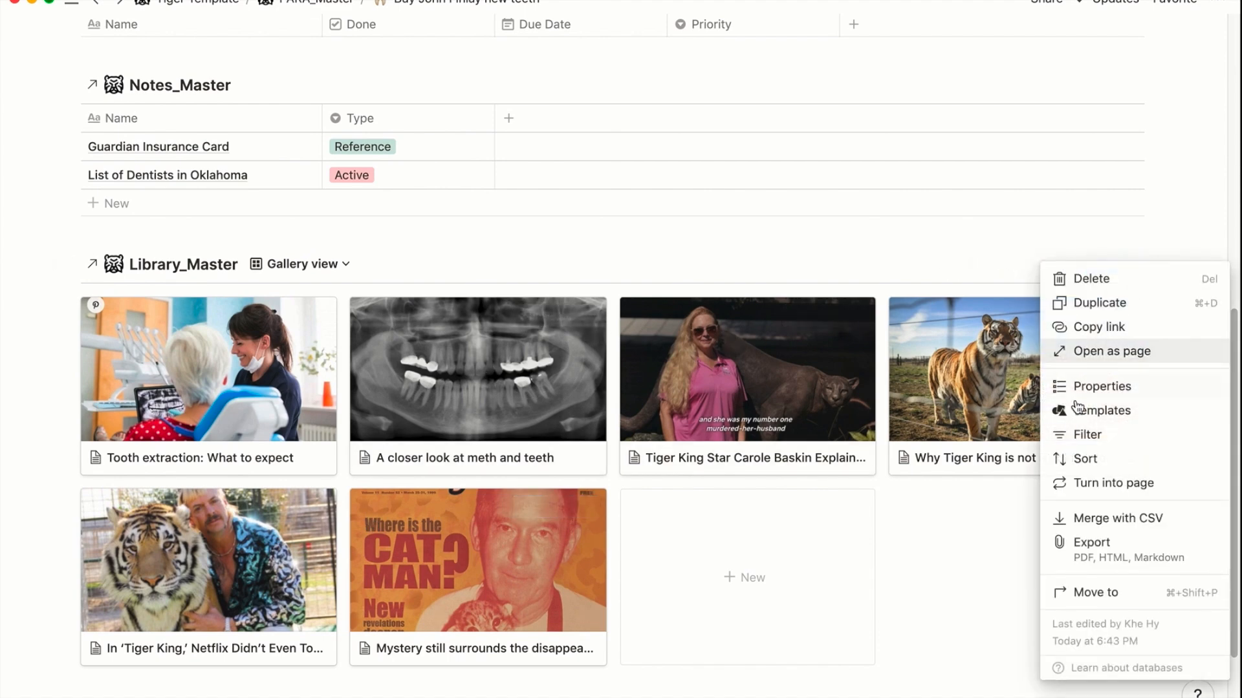
pyautogui.click(1073, 438)
pyautogui.click(956, 417)
pyautogui.click(867, 305)
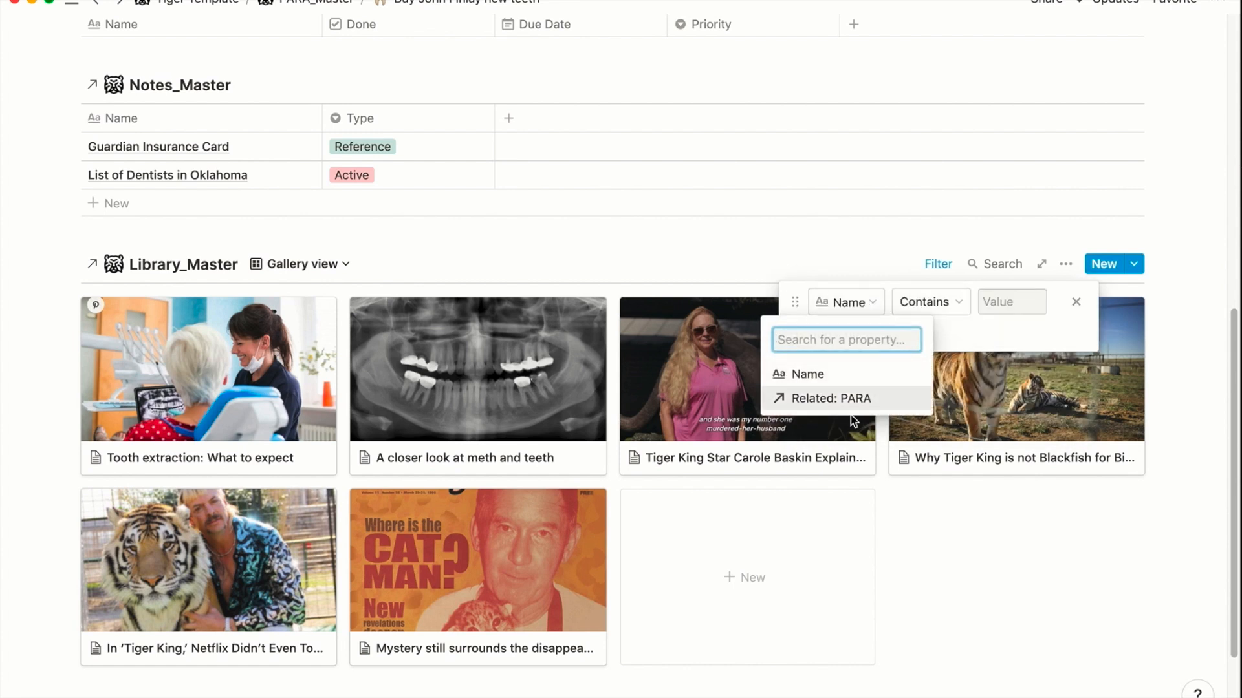
pyautogui.click(848, 396)
pyautogui.click(998, 309)
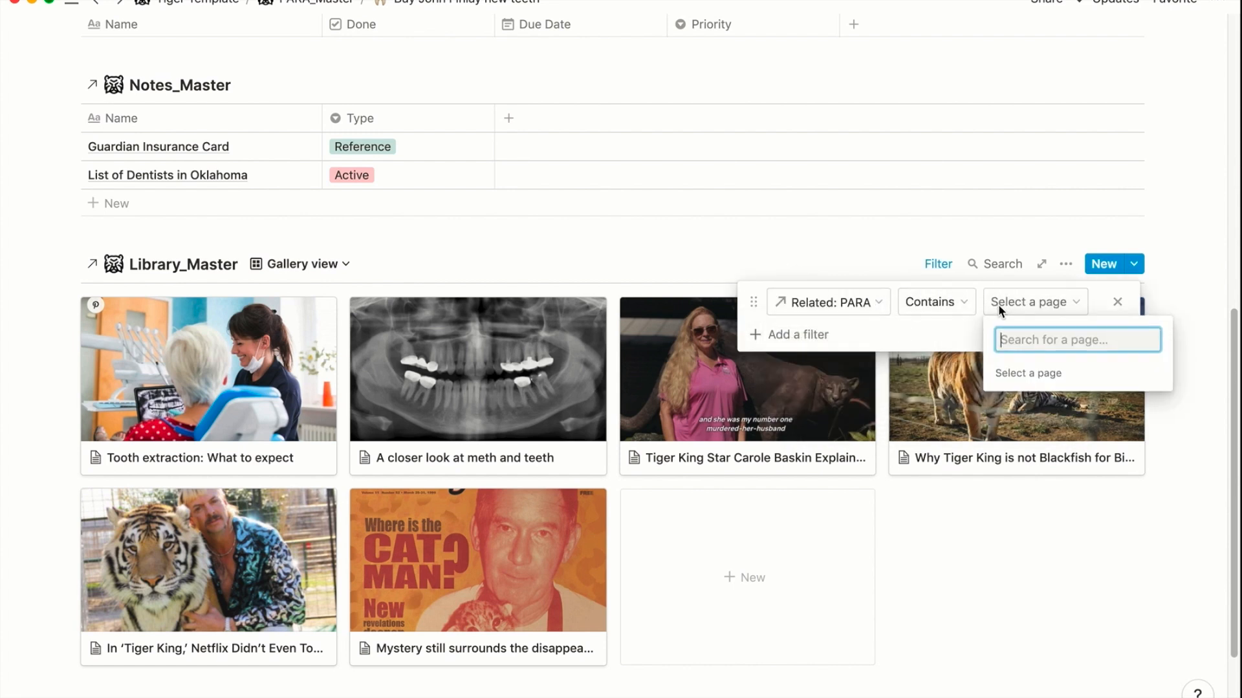
pyautogui.click(1042, 286)
pyautogui.click(817, 586)
pyautogui.scroll(8, 816, 586)
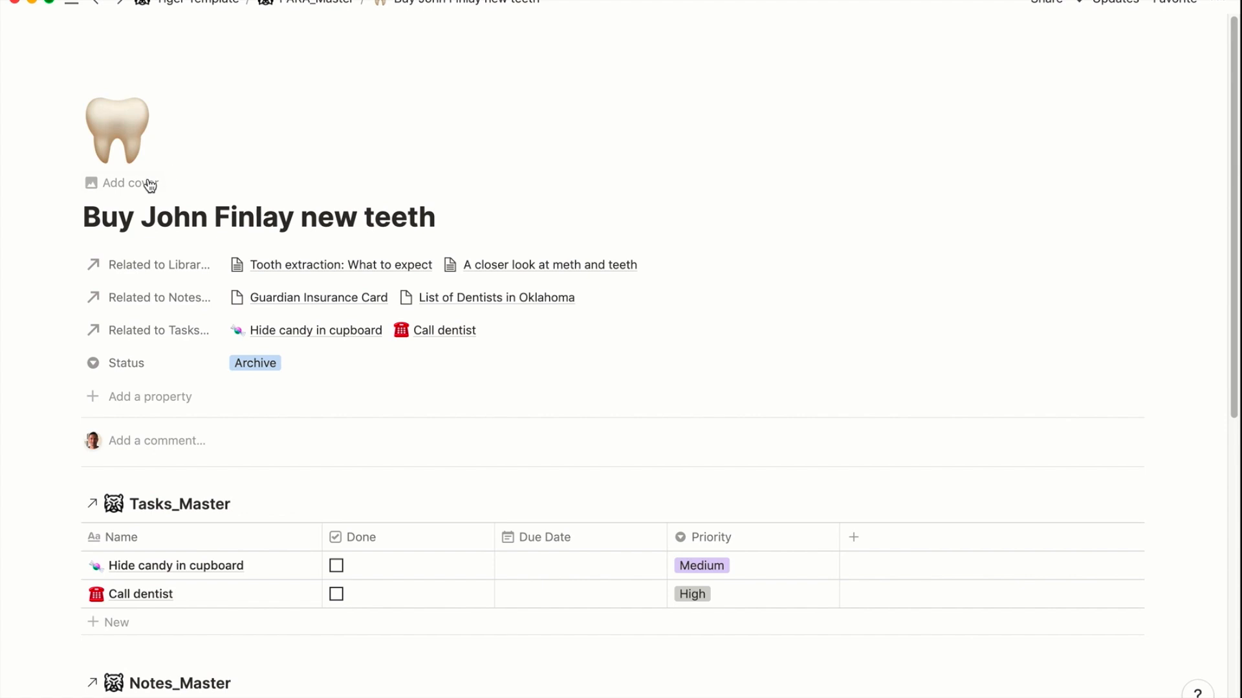
pyautogui.click(150, 185)
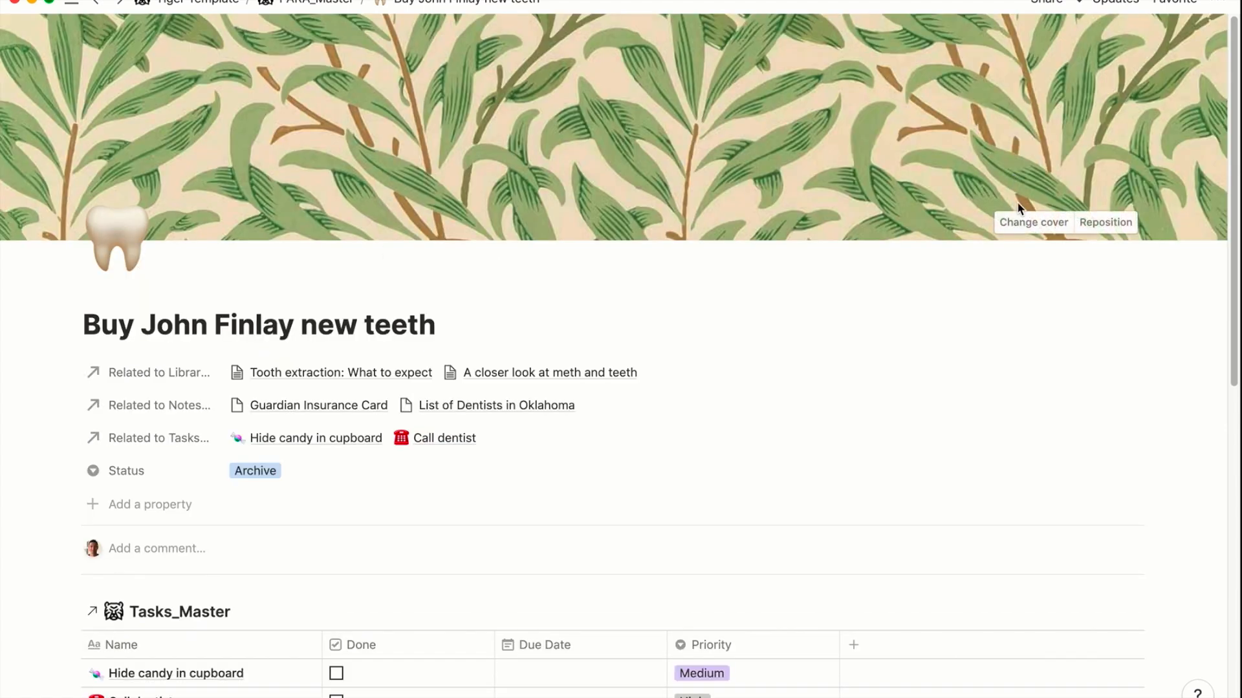
pyautogui.click(1020, 224)
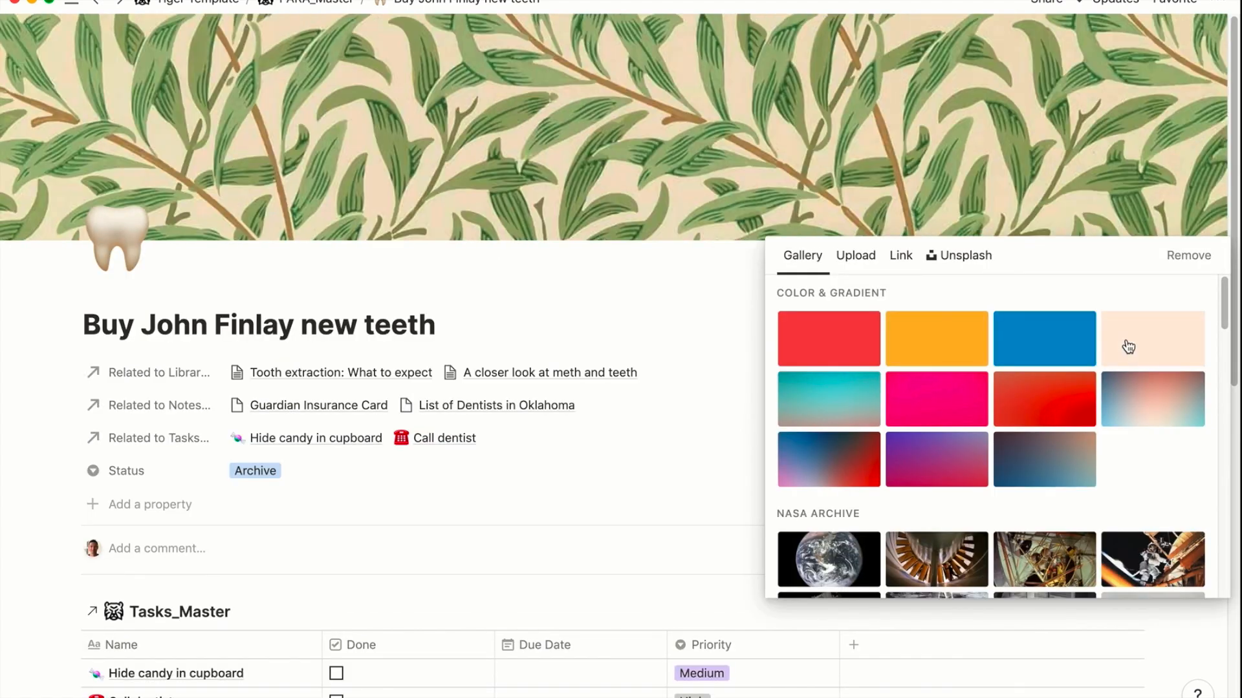
pyautogui.click(1129, 348)
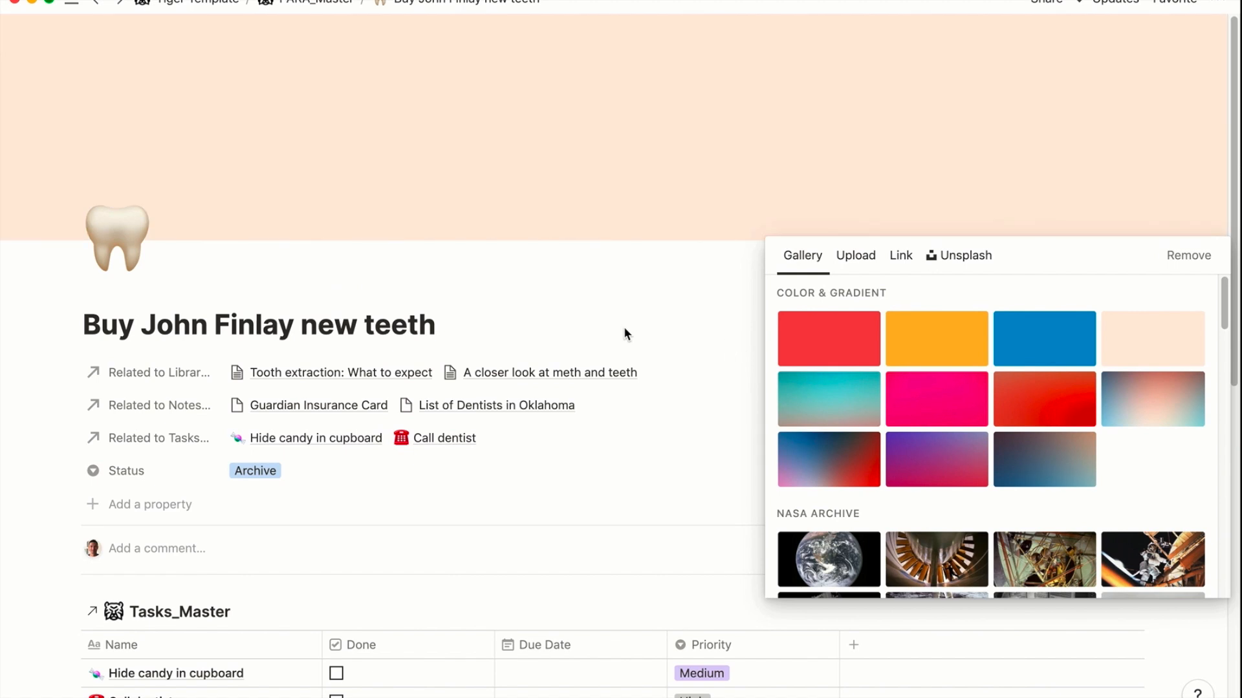
pyautogui.click(624, 334)
pyautogui.scroll(-10, 624, 334)
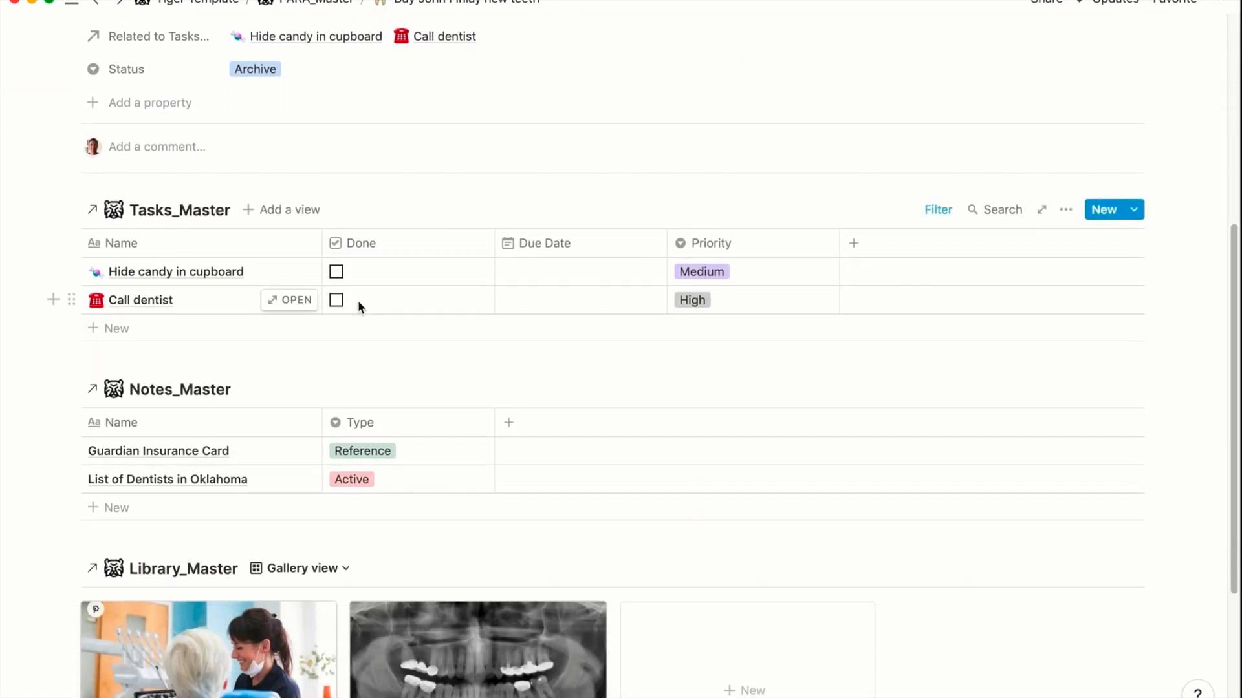
pyautogui.scroll(-3, 358, 300)
pyautogui.scroll(-2, 306, 328)
pyautogui.scroll(-4, 238, 327)
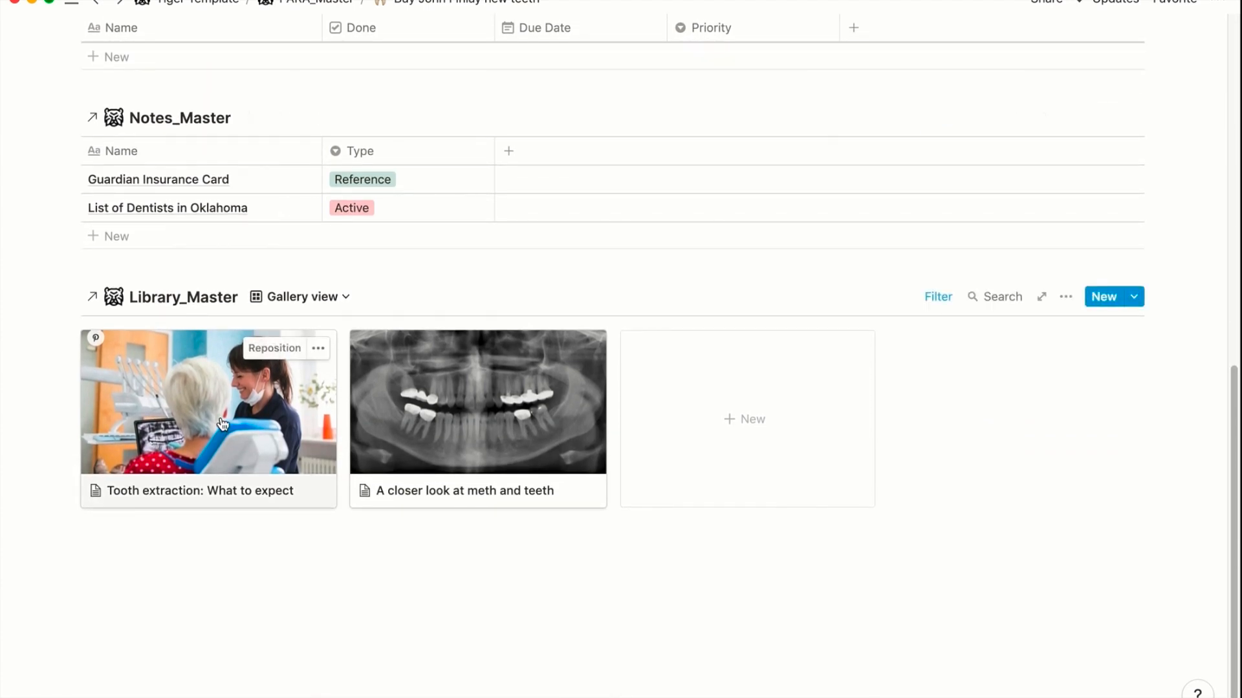
pyautogui.scroll(10, 222, 423)
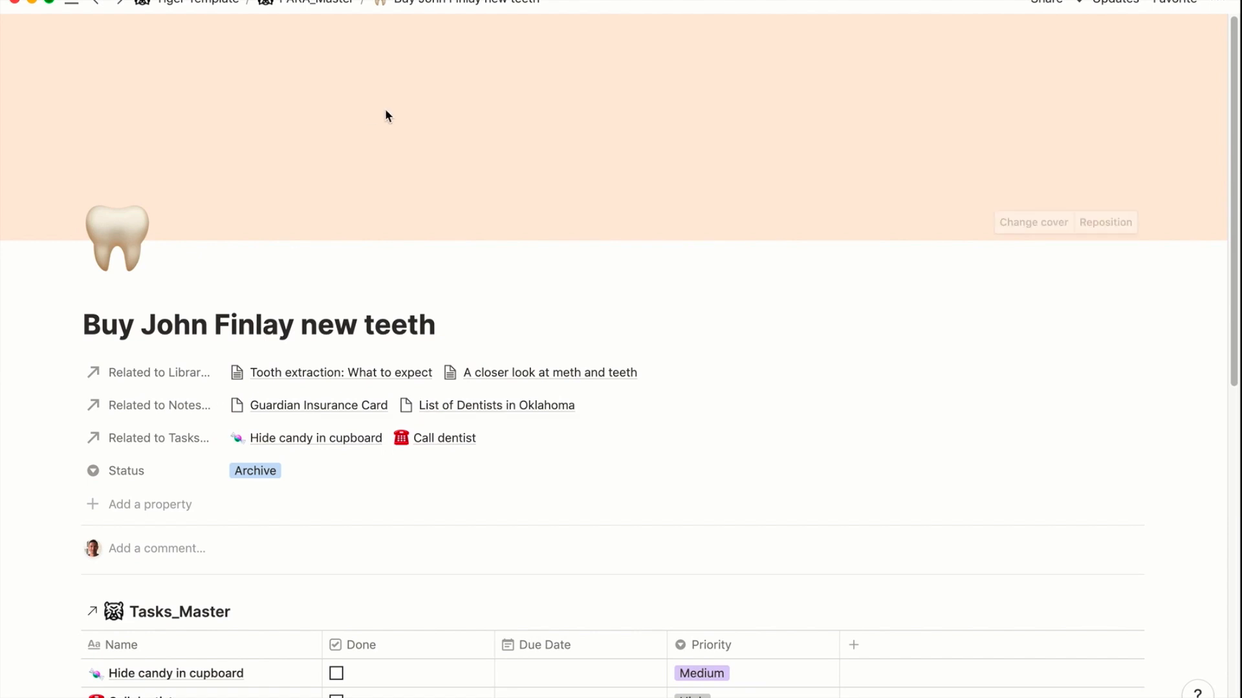
# Go back through PARA_Master to the Tiger Template page and open "Joe Exotic's Life Dashboard" at its PARA_Master board.
pyautogui.click(327, 2)
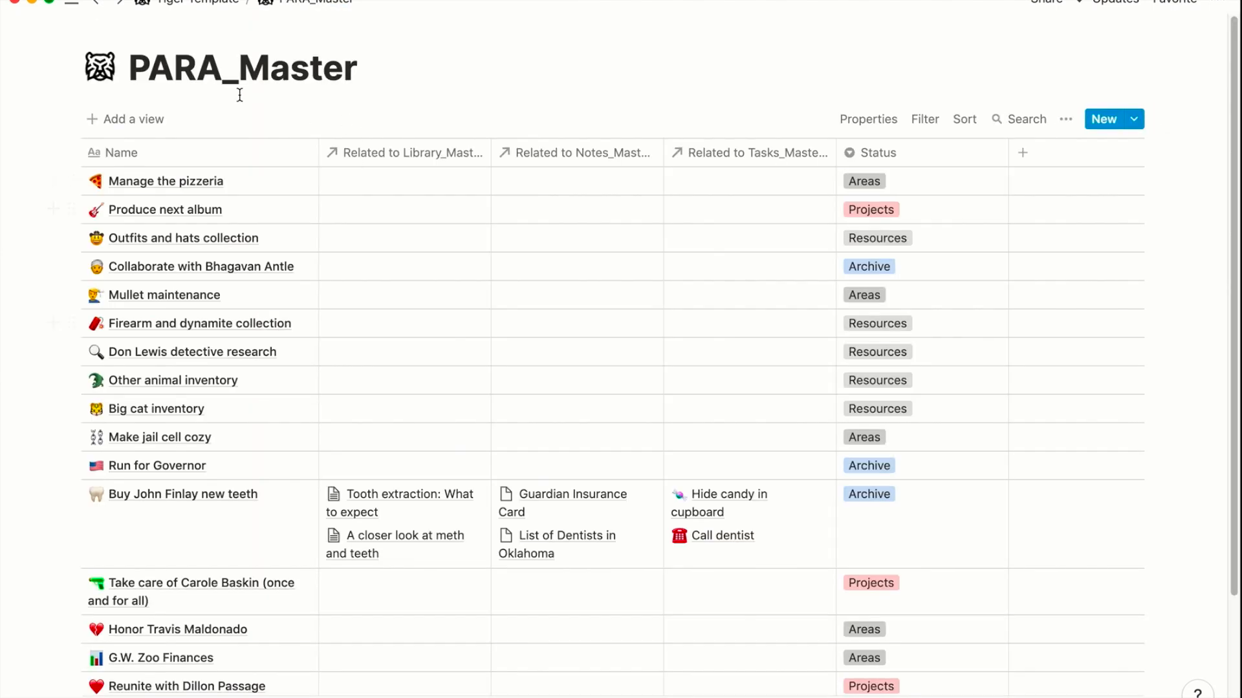
pyautogui.click(201, 3)
pyautogui.click(317, 402)
pyautogui.scroll(-3, 392, 398)
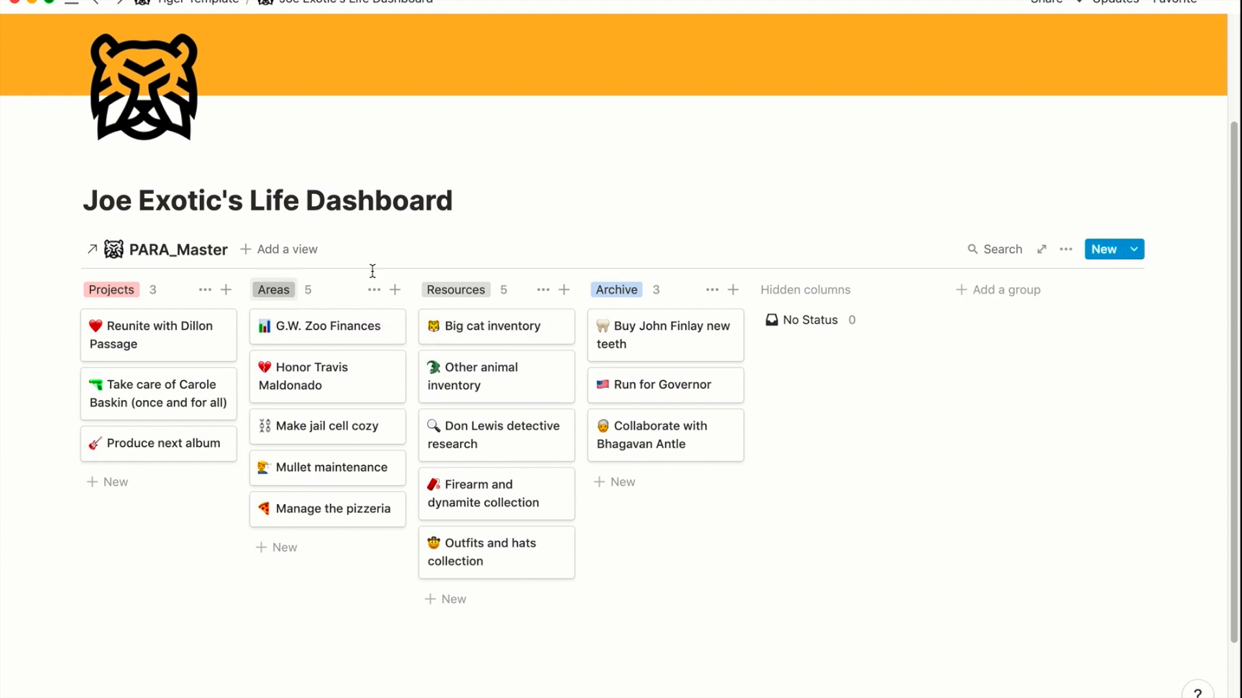
# Preview the "Take care of Carole Baskin (once and for all)" project from the dashboard board, look over its contents and close it.
pyautogui.click(184, 401)
pyautogui.scroll(-5, 393, 302)
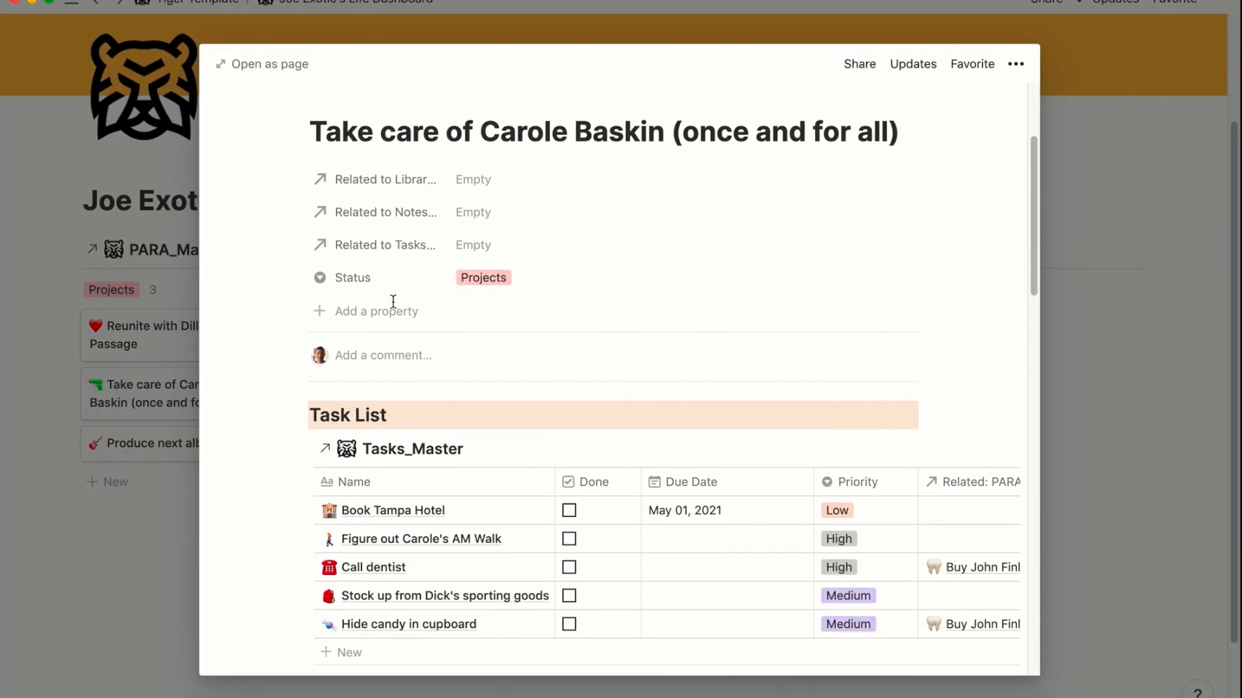
pyautogui.scroll(5, 393, 301)
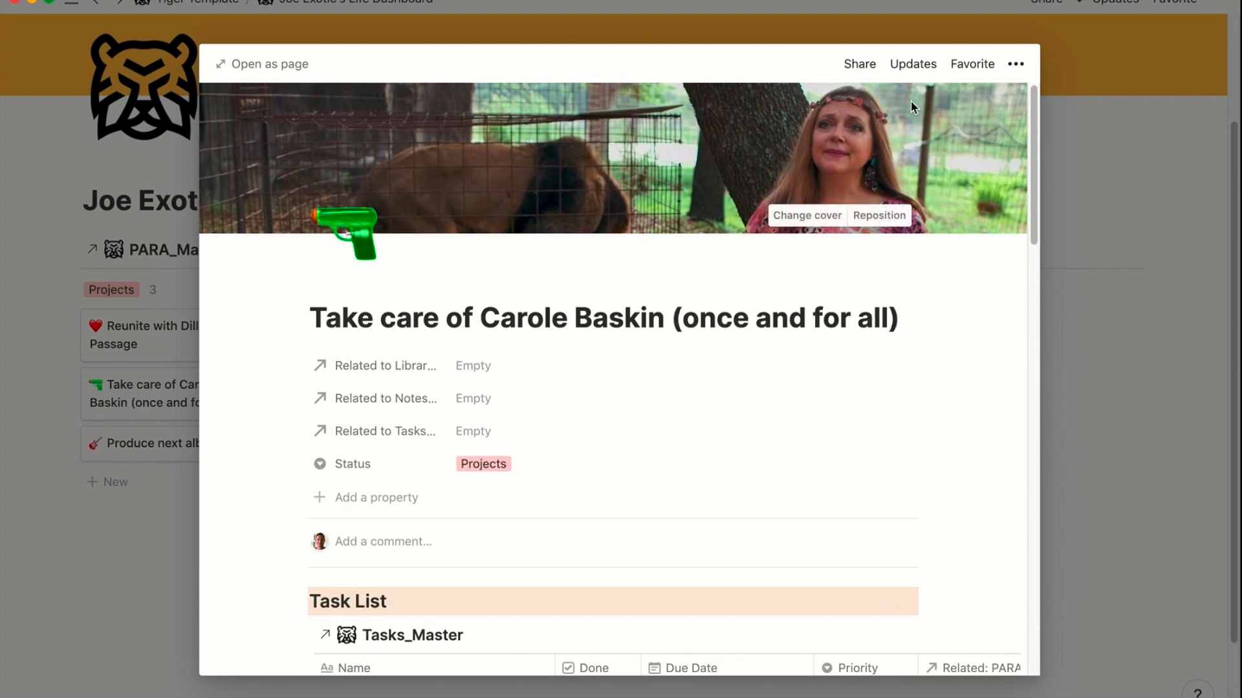
pyautogui.click(1137, 146)
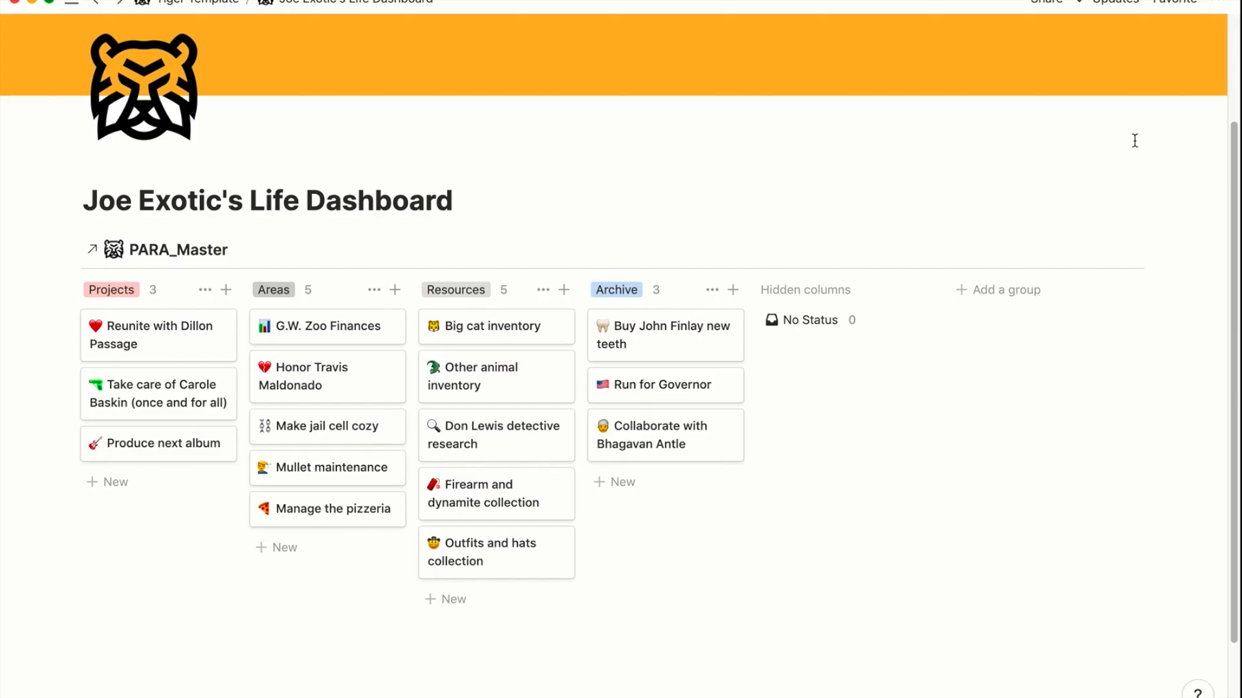
pyautogui.scroll(3, 1135, 140)
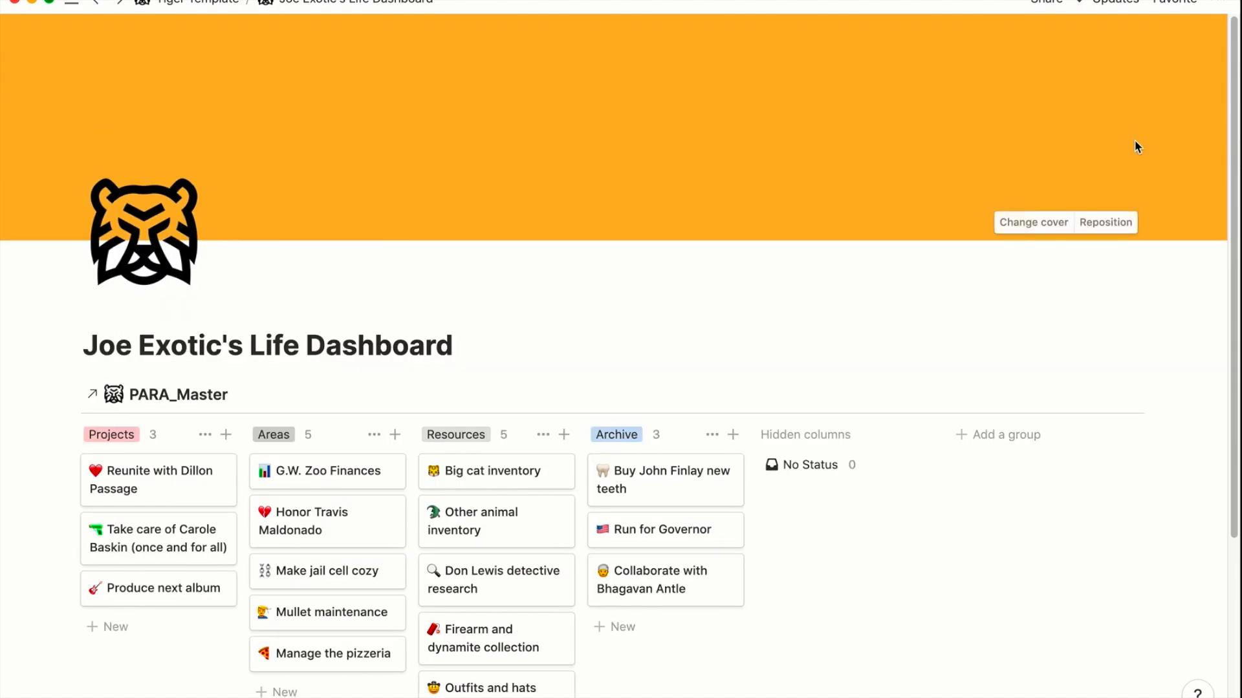